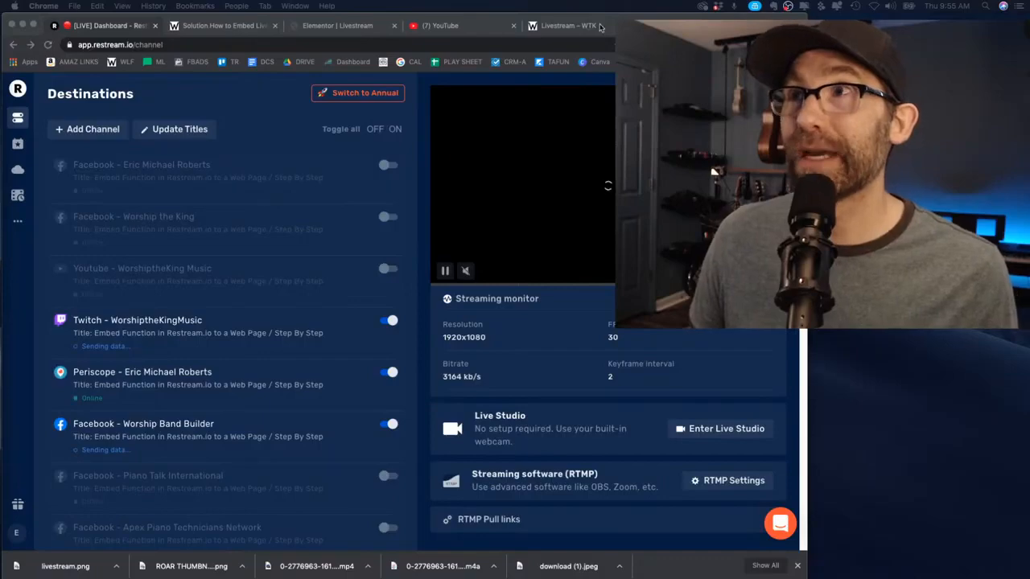
Switch to the 'Livestream – WTK' tab showing the embedded YouTube livestream player
left_click(575, 28)
scroll(483, 253, "down", 5)
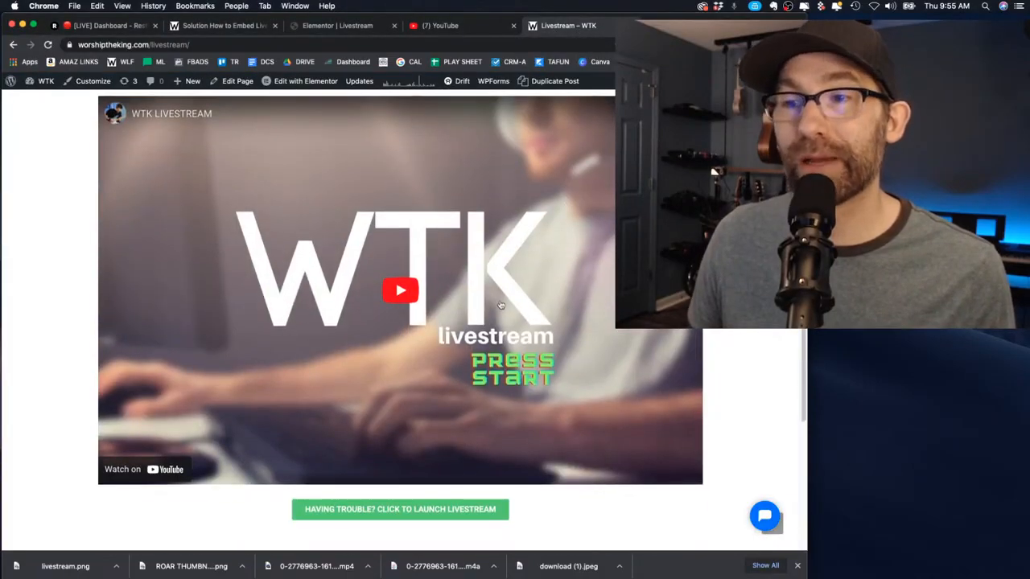
scroll(507, 298, "up", 5)
scroll(450, 299, "down", 6)
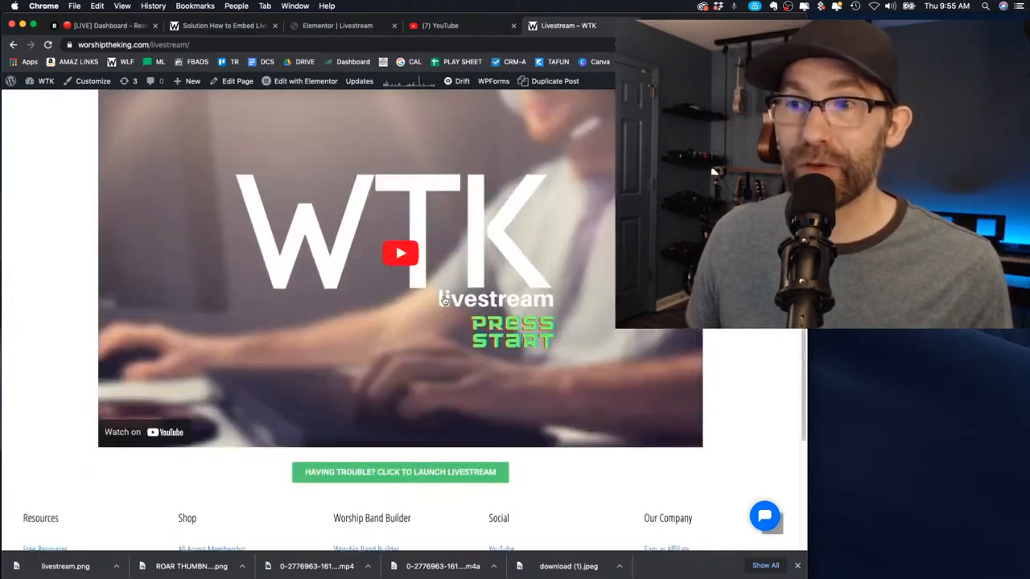
scroll(444, 302, "up", 3)
scroll(469, 306, "down", 1)
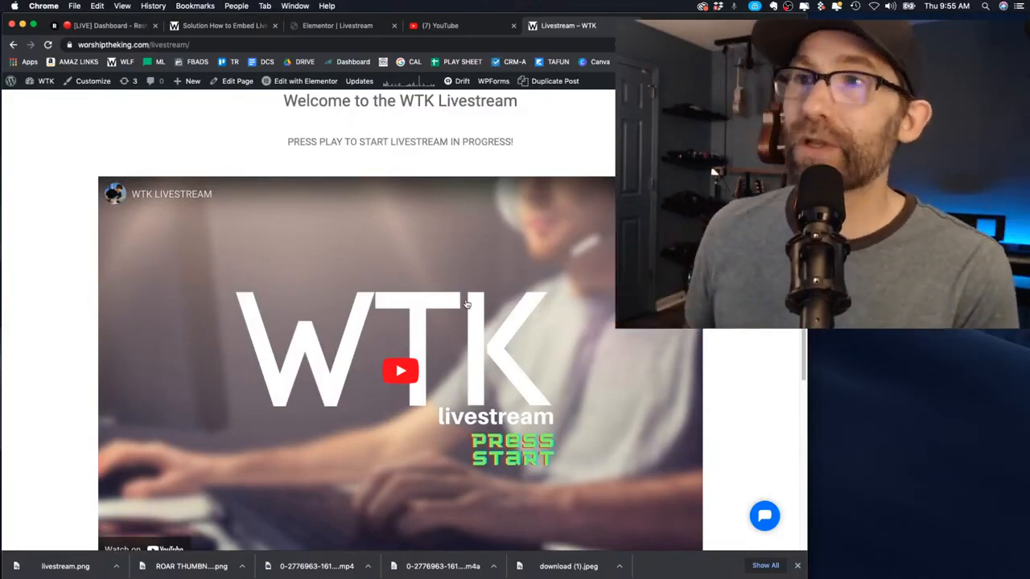
scroll(450, 310, "down", 2)
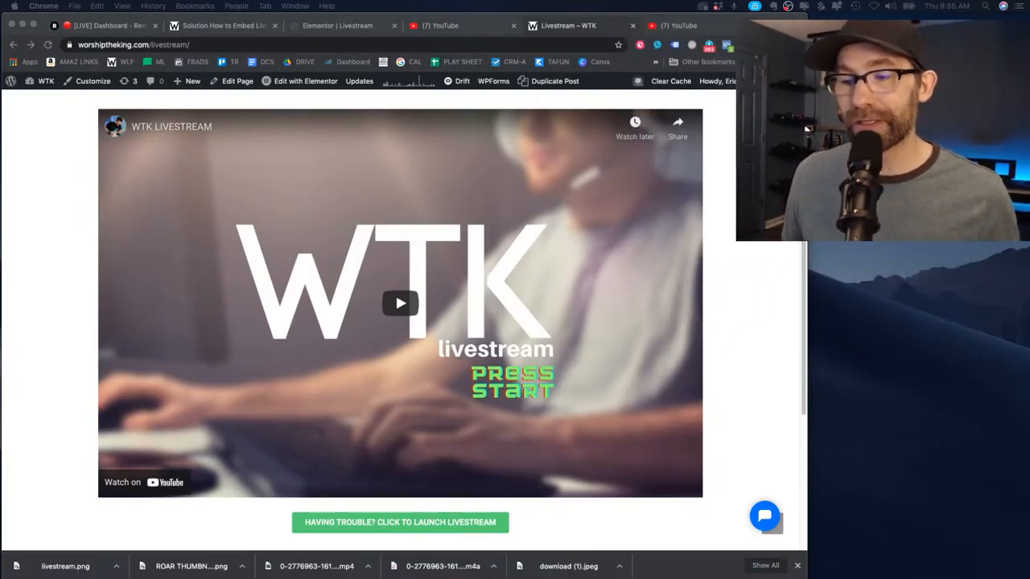
scroll(446, 302, "up", 2)
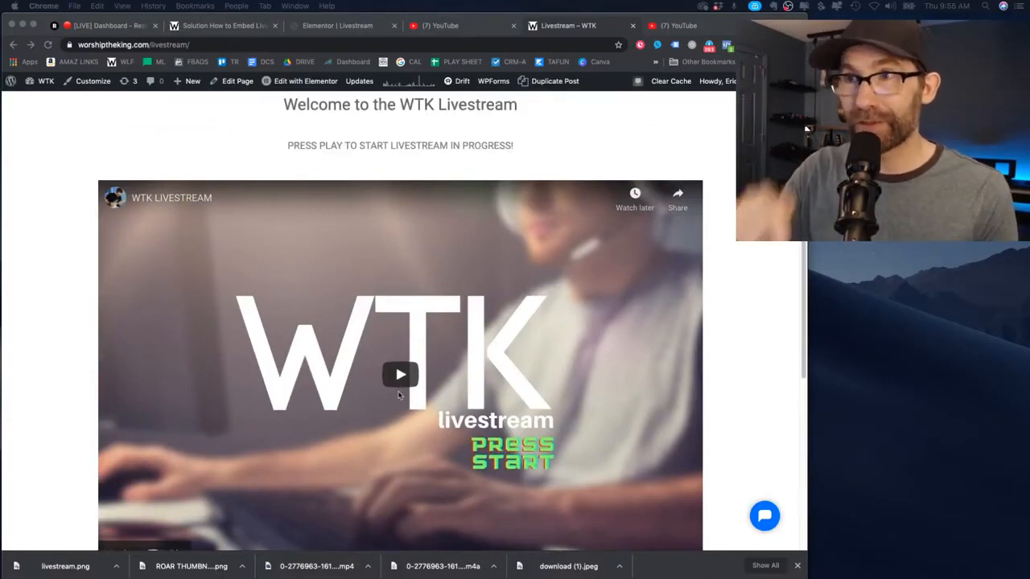
Review the instructions post, Elementor editor and YouTube tabs, then play the embedded livestream placeholder
left_click(224, 26)
scroll(157, 193, "down", 3)
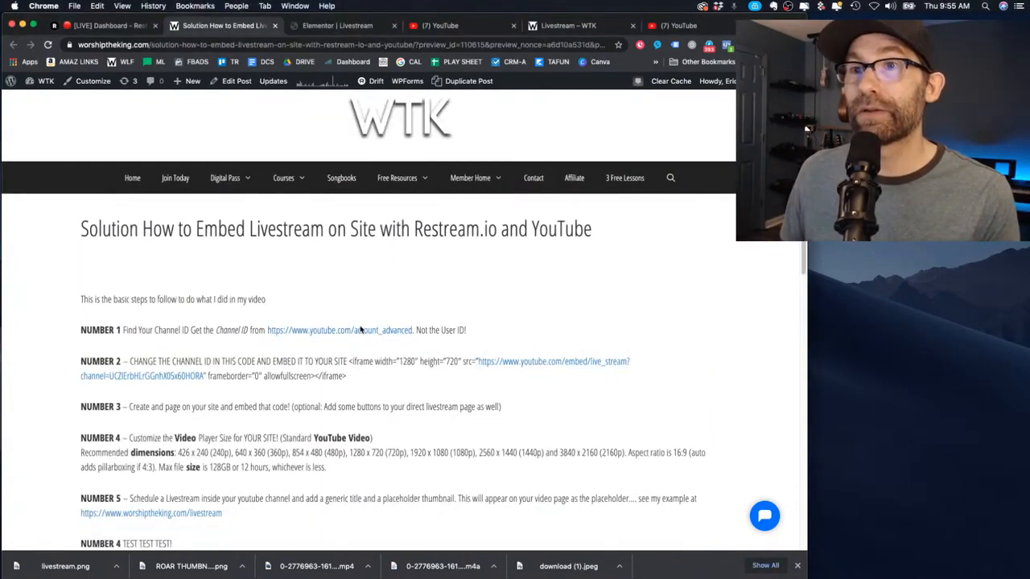
scroll(314, 272, "up", 1)
left_click(352, 27)
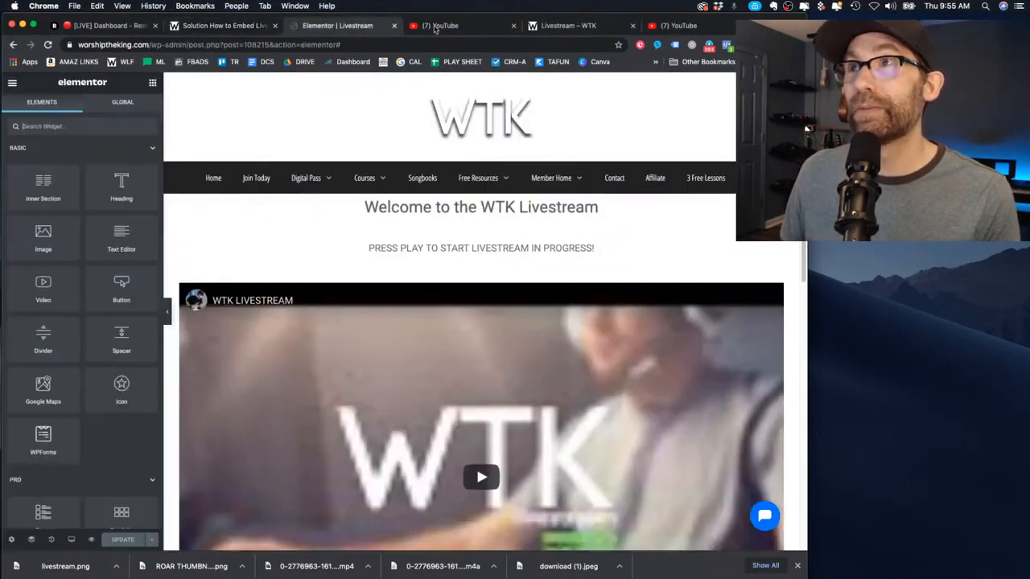
left_click(434, 27)
left_click(587, 25)
scroll(509, 275, "down", 3)
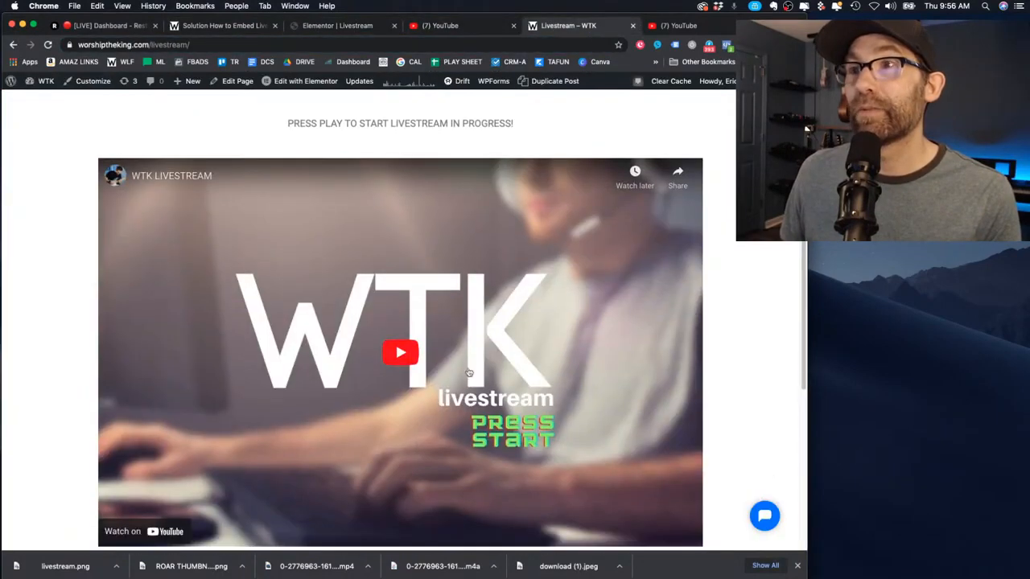
scroll(479, 375, "up", 2)
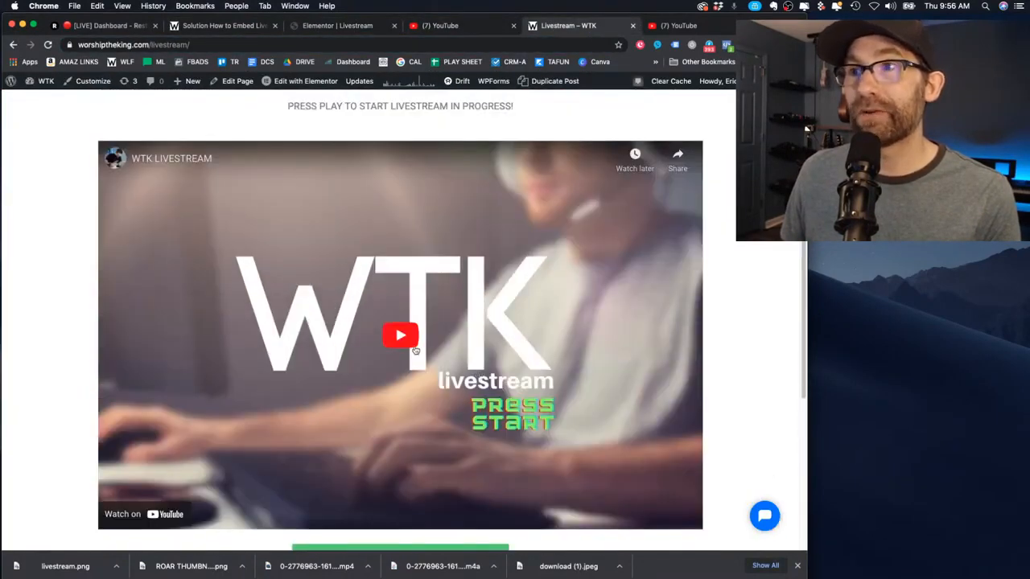
left_click(475, 349)
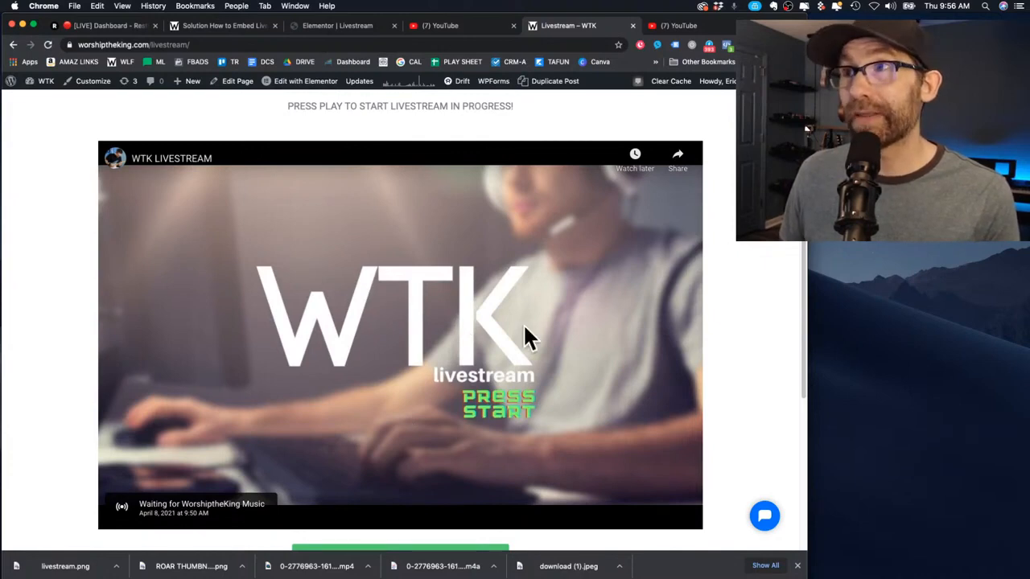
scroll(397, 283, "down", 4)
scroll(488, 359, "up", 6)
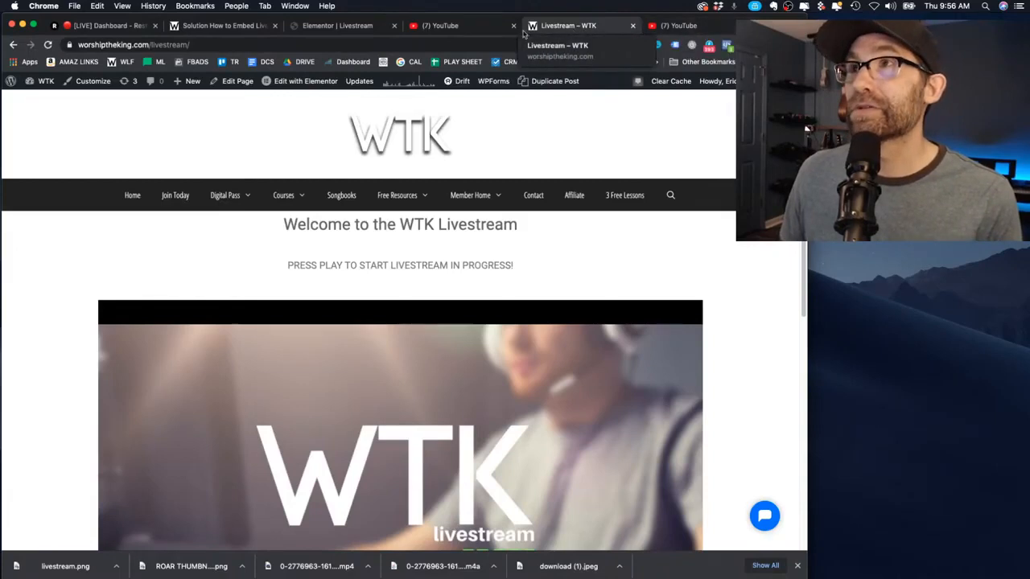
On the instructions post, follow the youtube.com/account_advanced link in step NUMBER 1
left_click(216, 29)
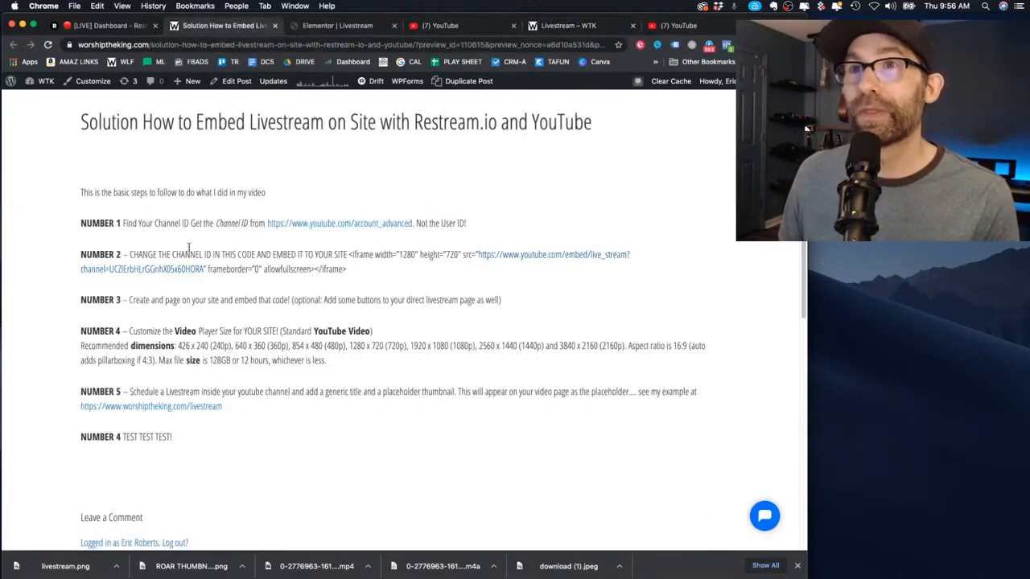
left_click_drag(83, 223, 508, 226)
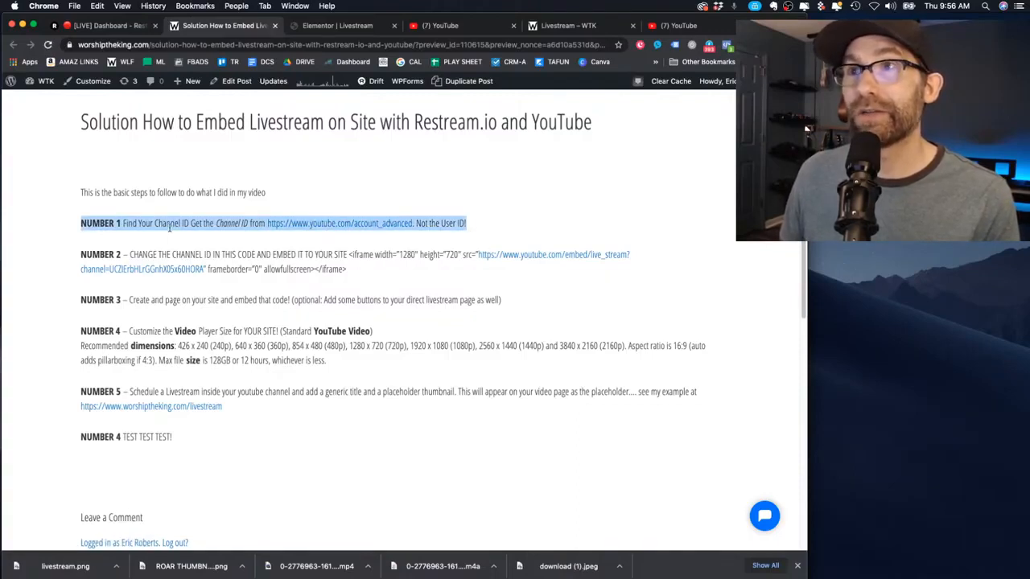
left_click(518, 242)
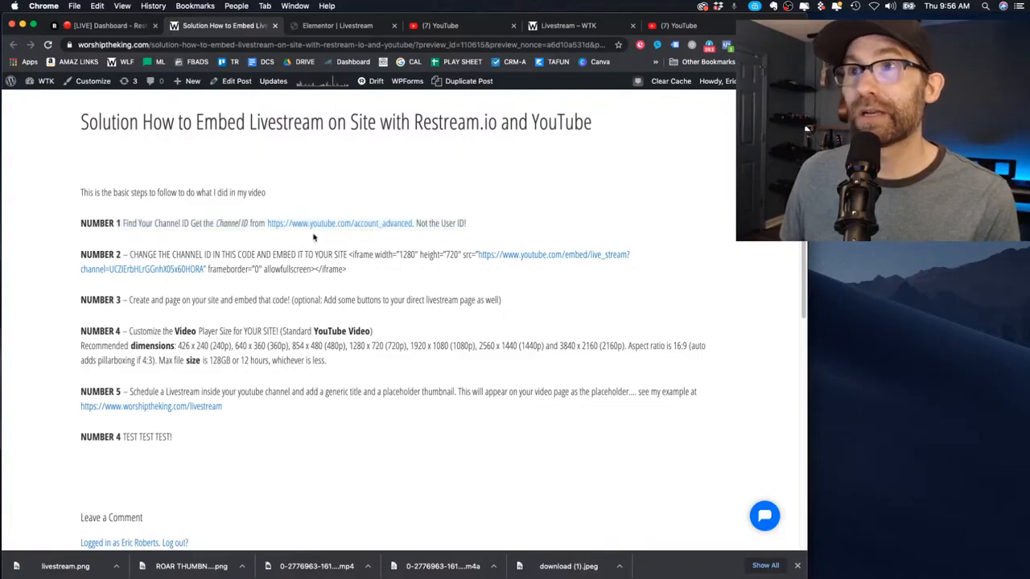
left_click(394, 230)
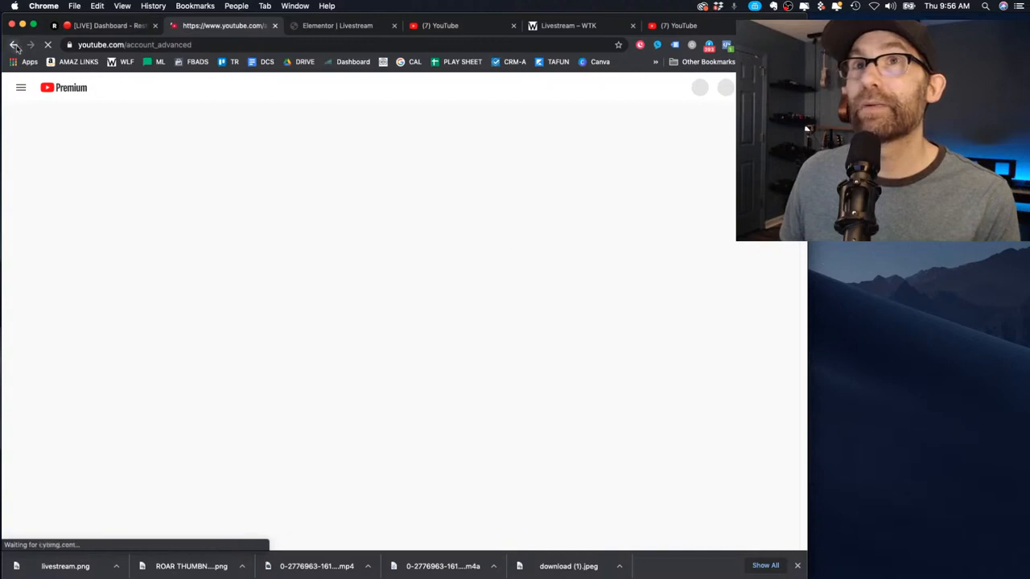
Copy the Channel ID from YouTube's Advanced settings page to the clipboard
left_click(13, 44)
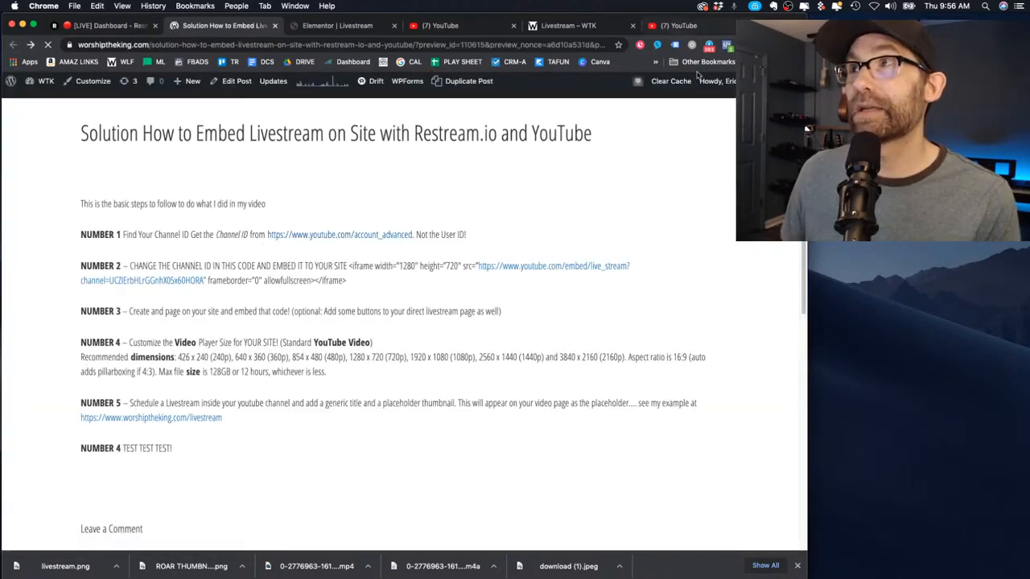
left_click(679, 26)
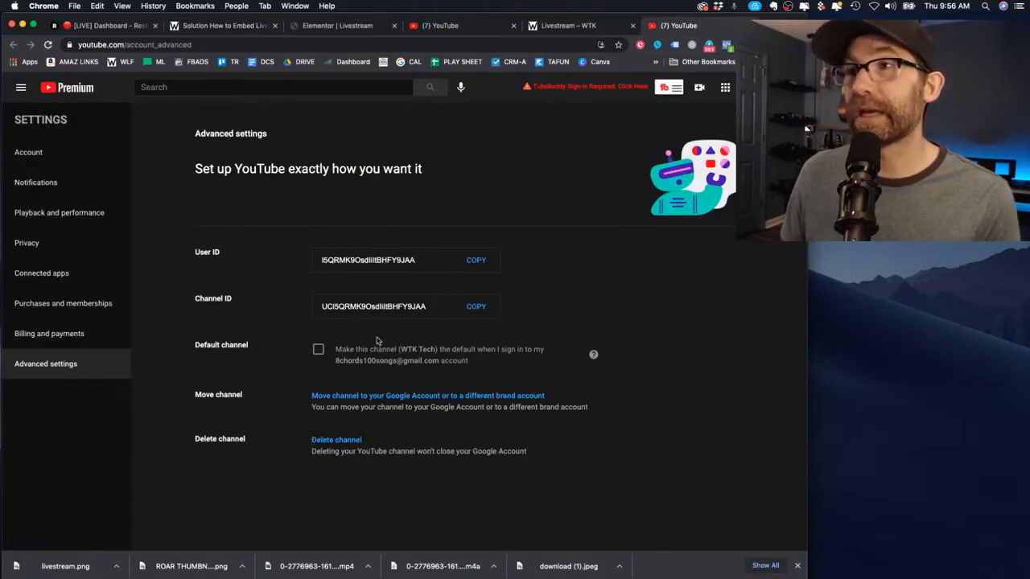
left_click(476, 309)
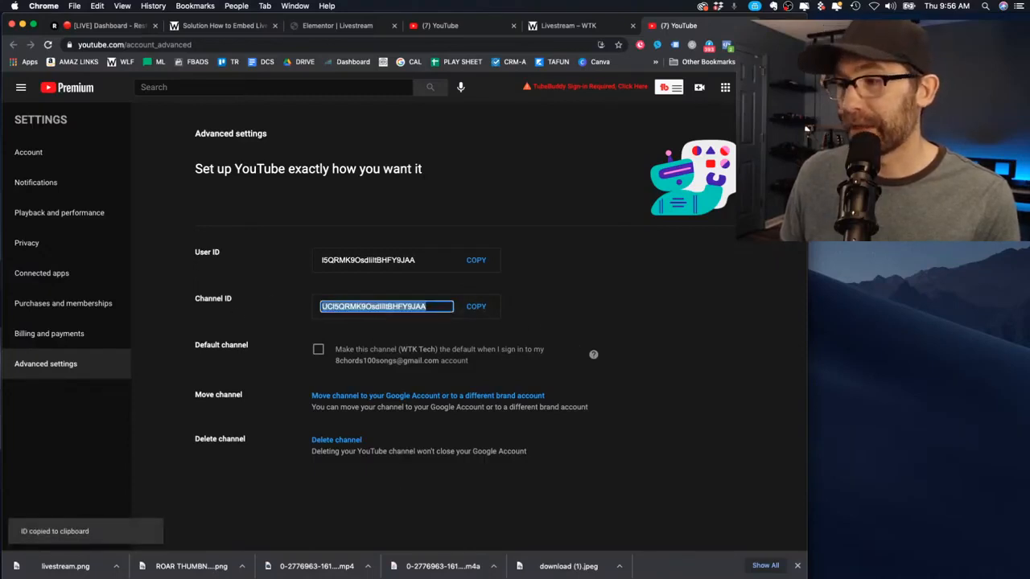
key("super+Tab")
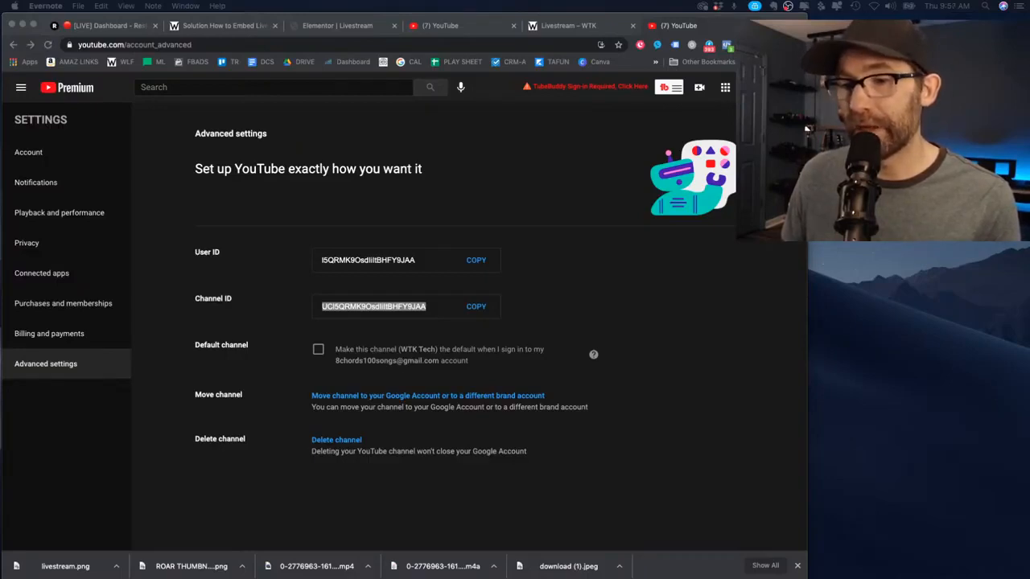
Paste the channel ID into a new note labelled 'channel ID', titled 'Note for Livestream setup'
key("super+n")
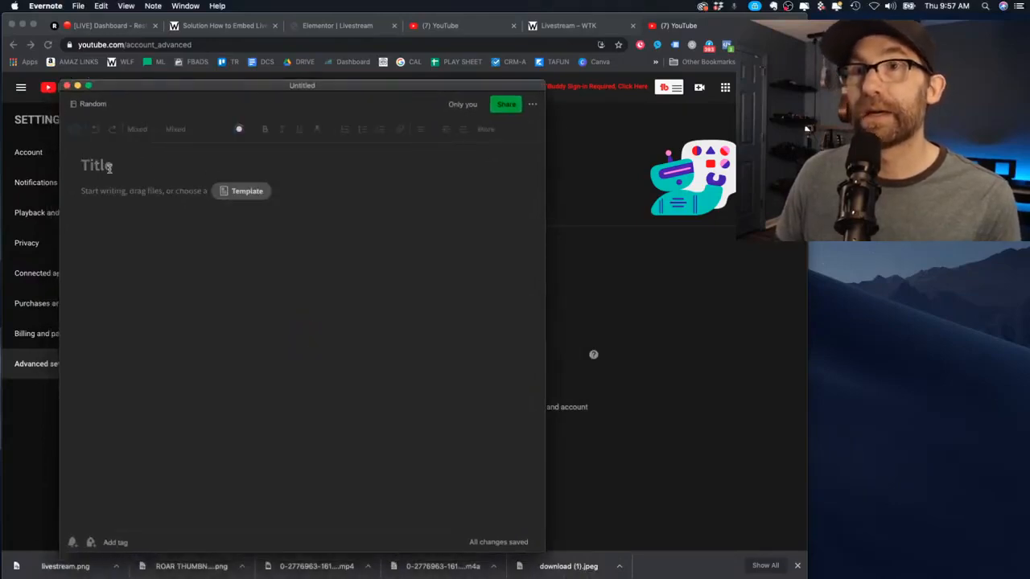
key("Return")
key("super+v")
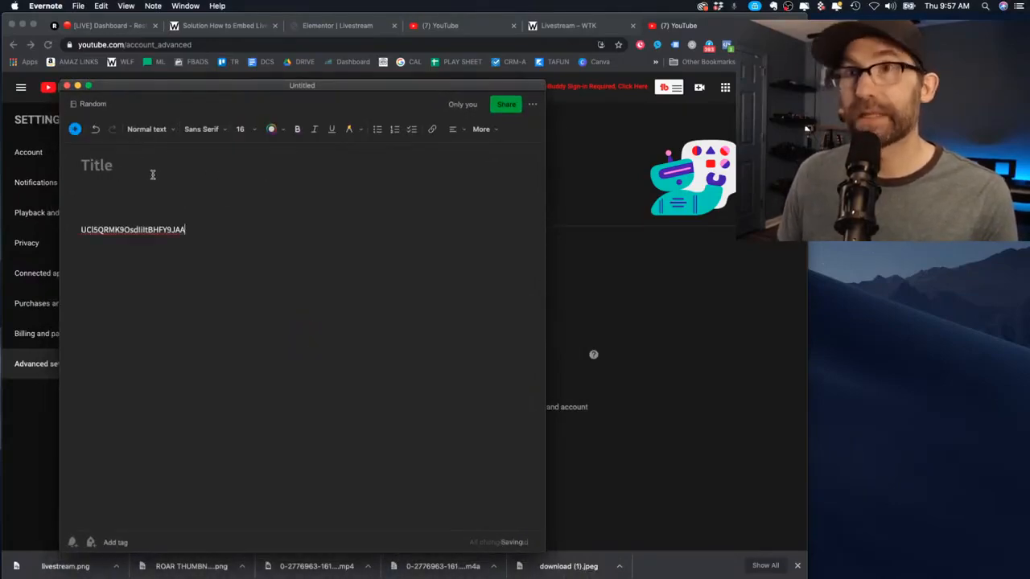
type("channel ID")
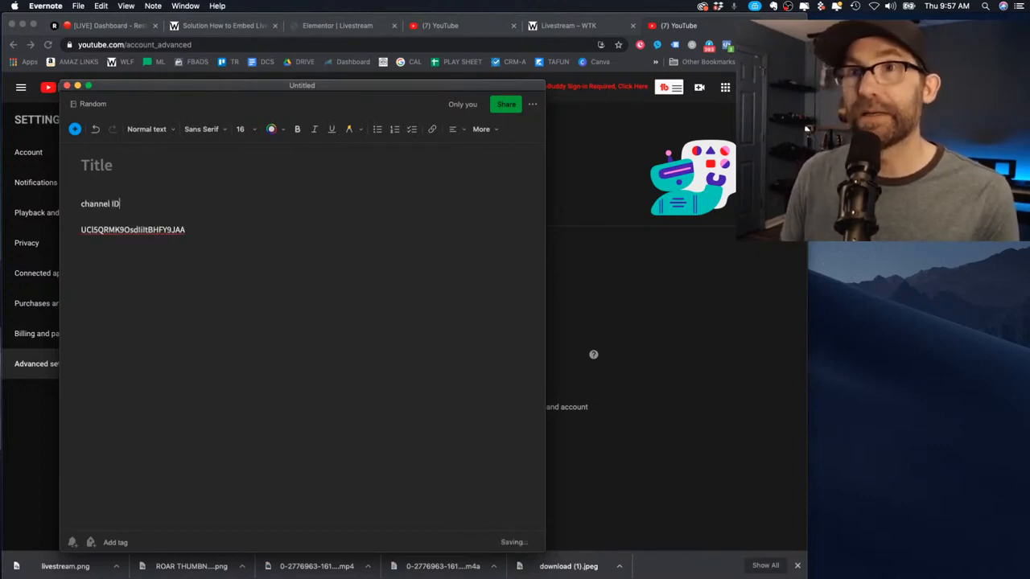
left_click(131, 161)
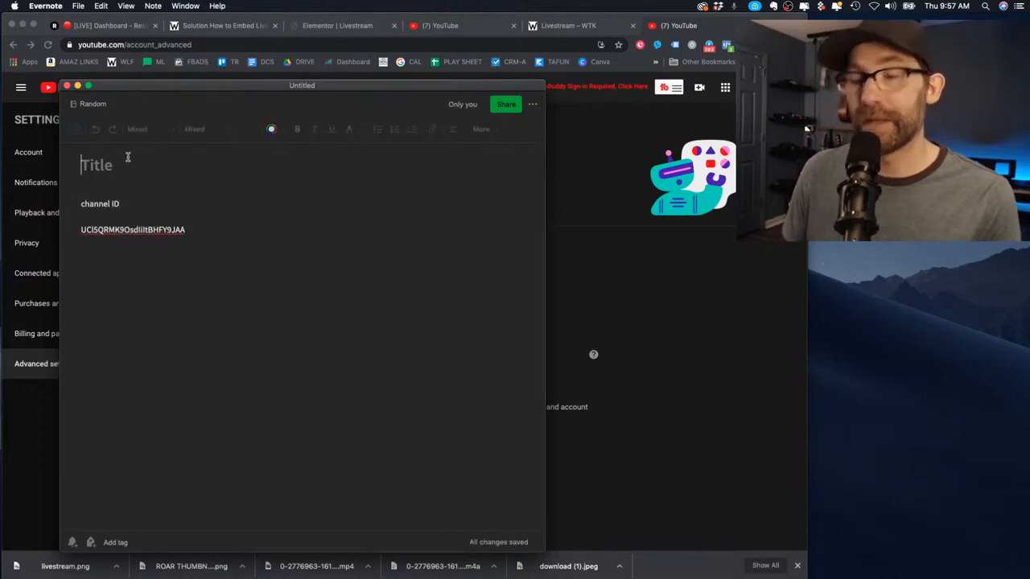
type("Note for Lives")
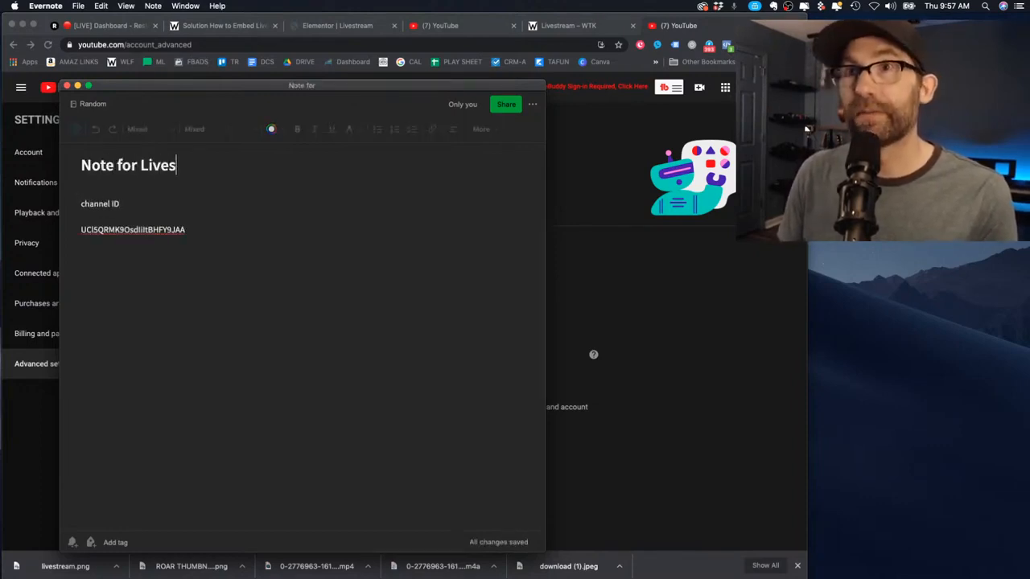
type("tream setup")
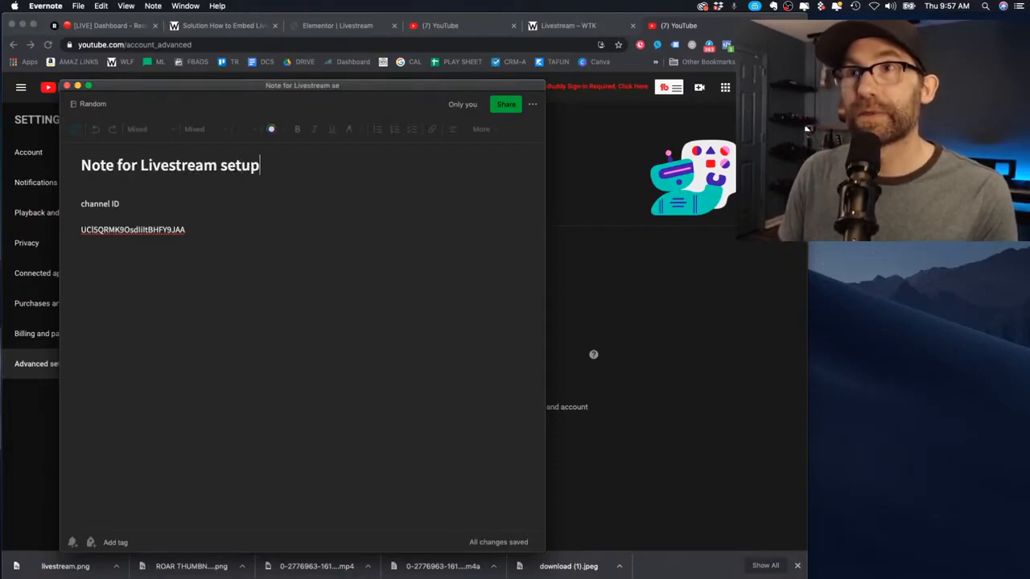
key("Return")
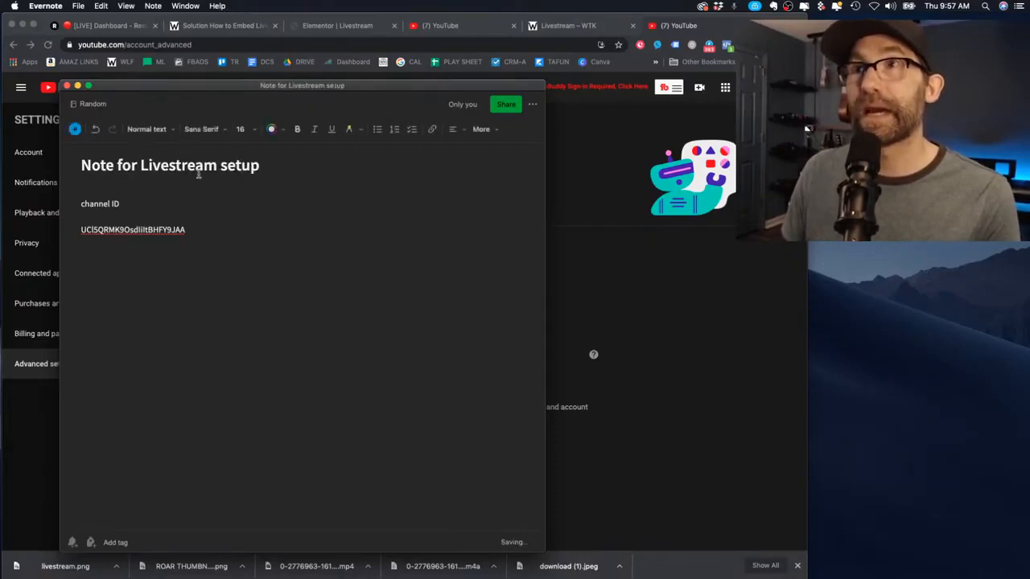
key("super+m")
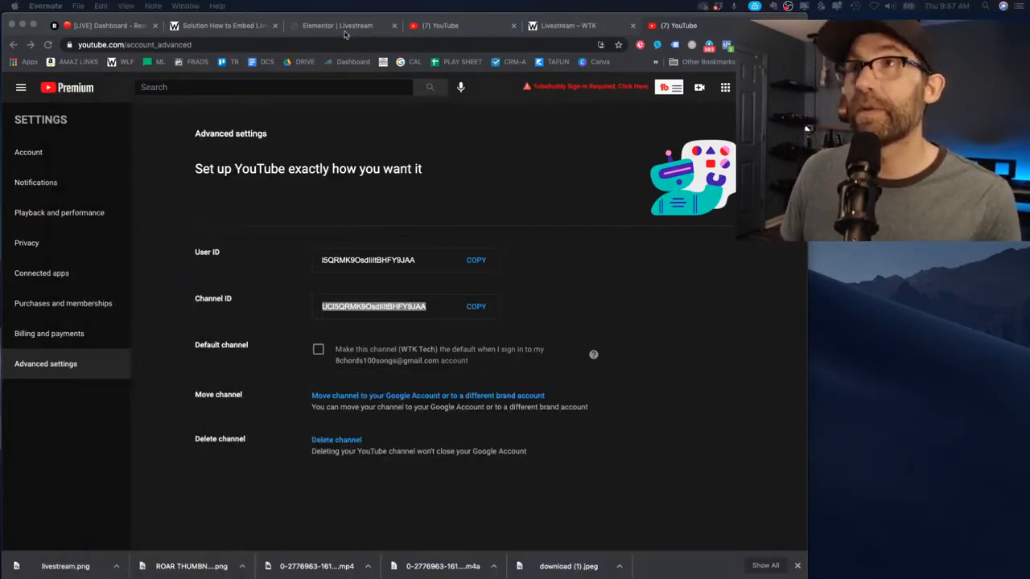
Select the <iframe> embed code on the NUMBER 2 line of the instructions post
left_click(233, 29)
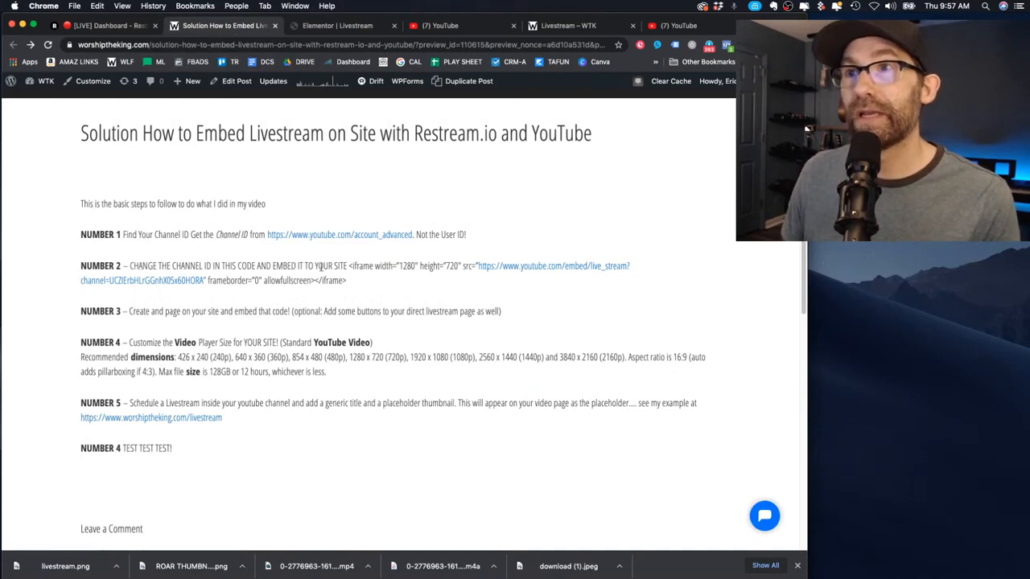
left_click_drag(349, 268, 353, 278)
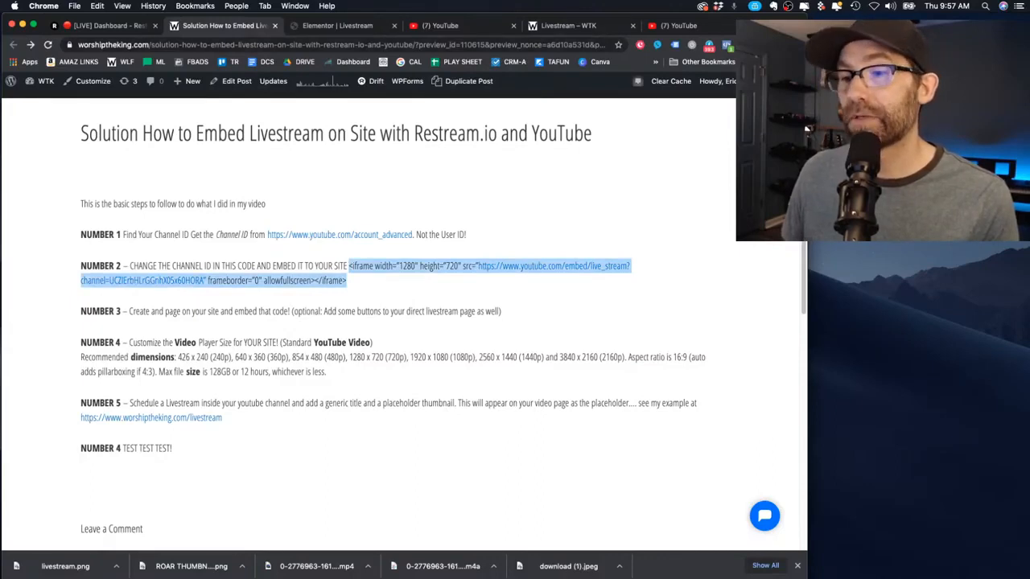
left_click_drag(394, 577, 341, 70)
Paste the NUMBER 2 iframe code below the channel ID and check its live_stream link address
left_click(245, 212)
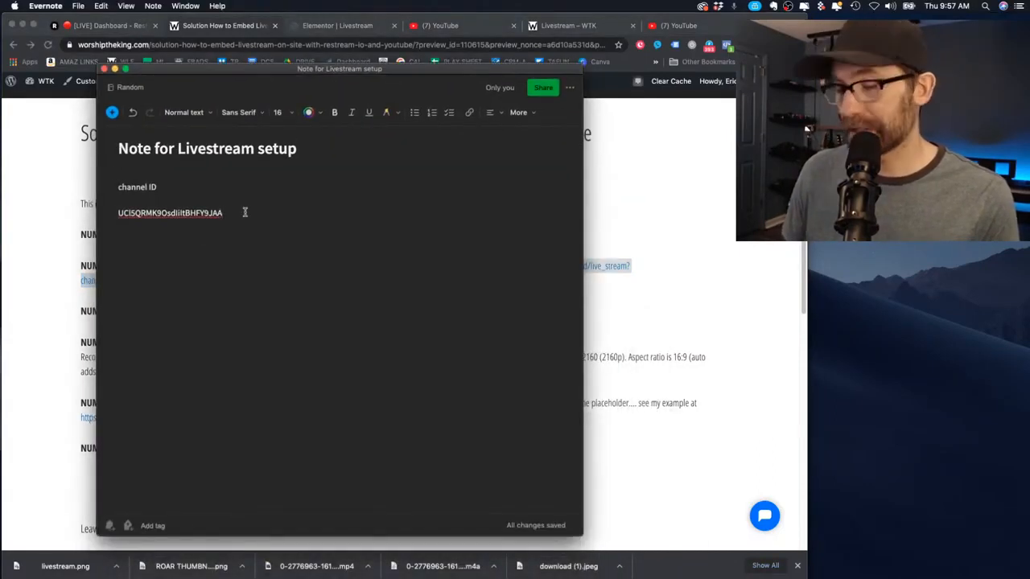
key("Return")
key("Return")
key("Return")
key("cmd+v")
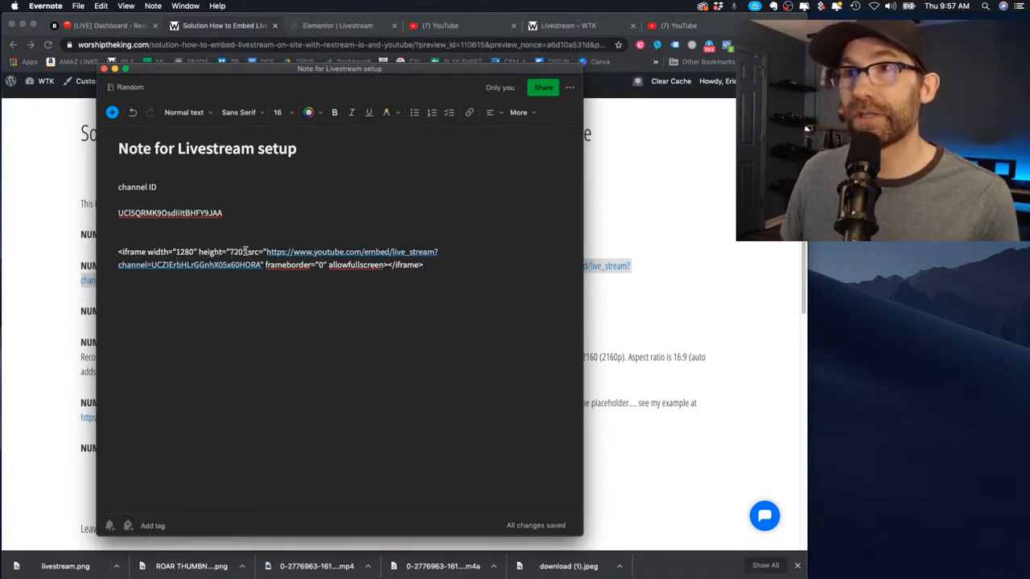
left_click_drag(237, 214, 118, 214)
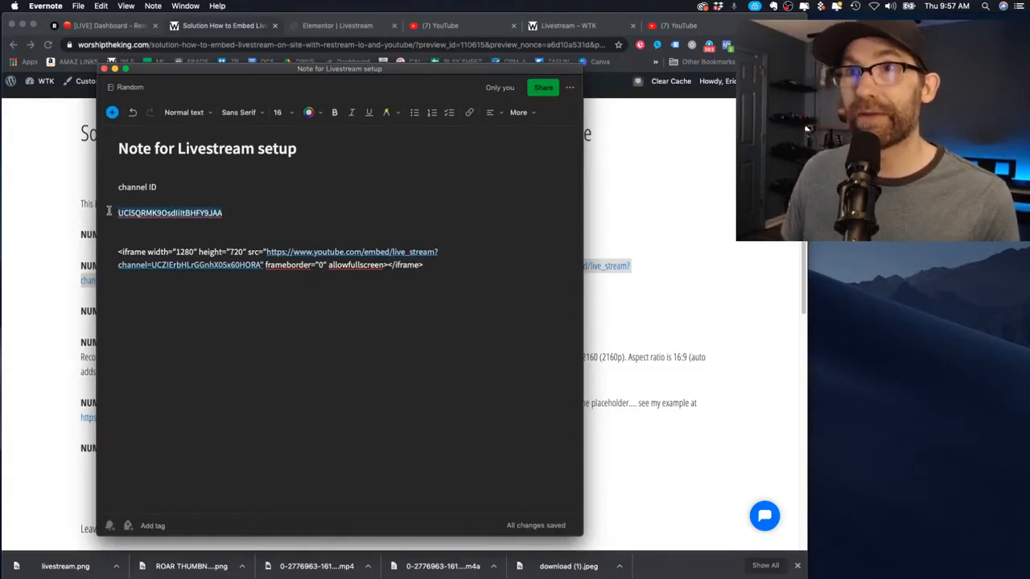
mouse_move(345, 256)
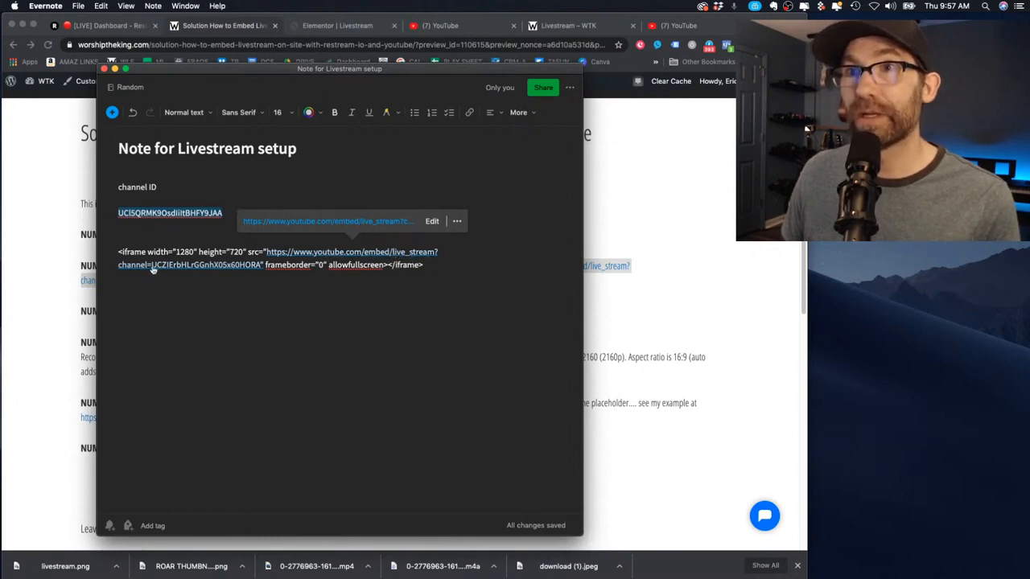
left_click(263, 266)
mouse_move(261, 267)
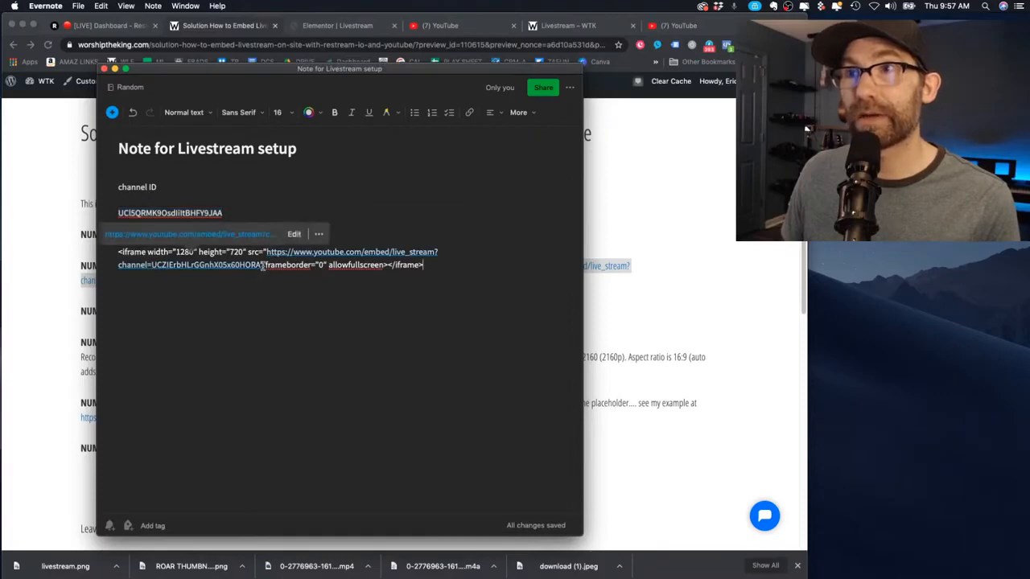
left_click(293, 234)
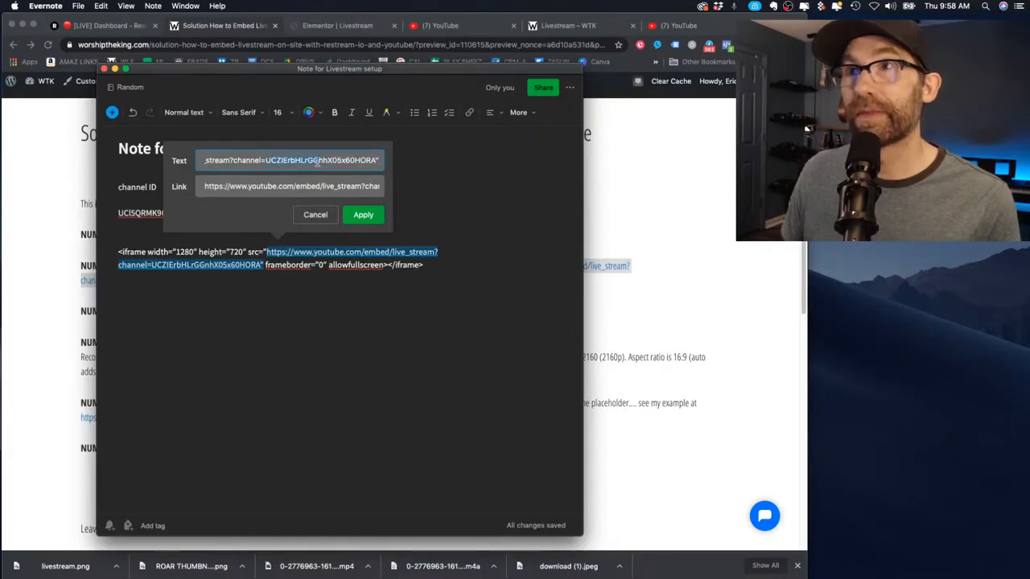
left_click_drag(317, 186, 405, 185)
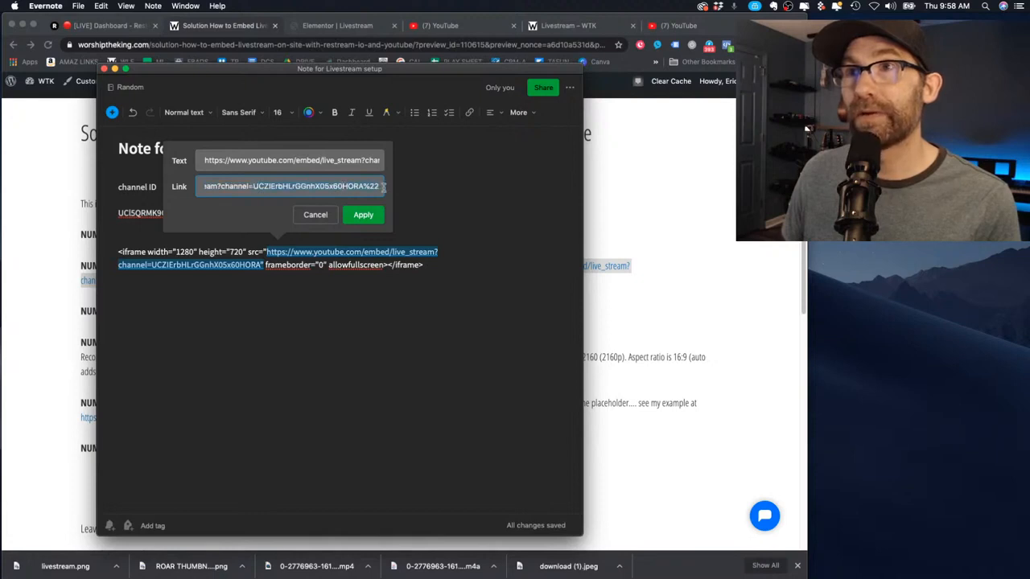
left_click(349, 338)
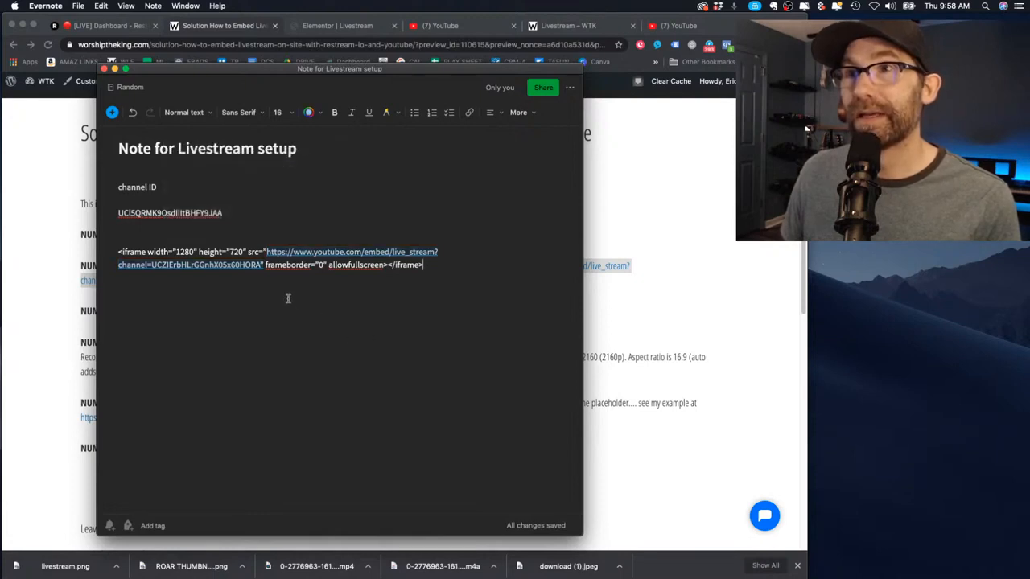
Unlink the embed code, paste your channel ID into channel=, and copy the whole iframe
right_click(291, 255)
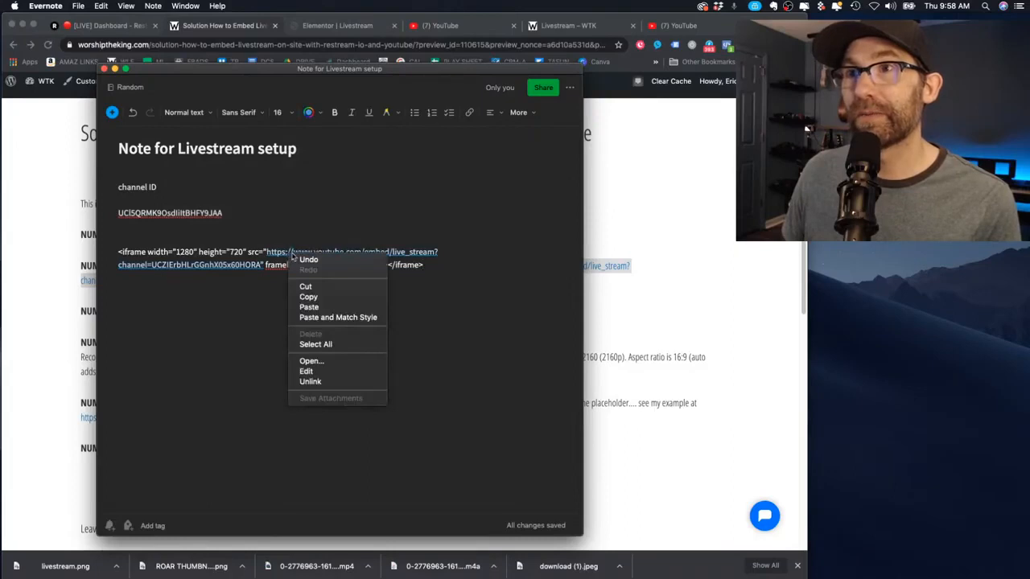
left_click(313, 381)
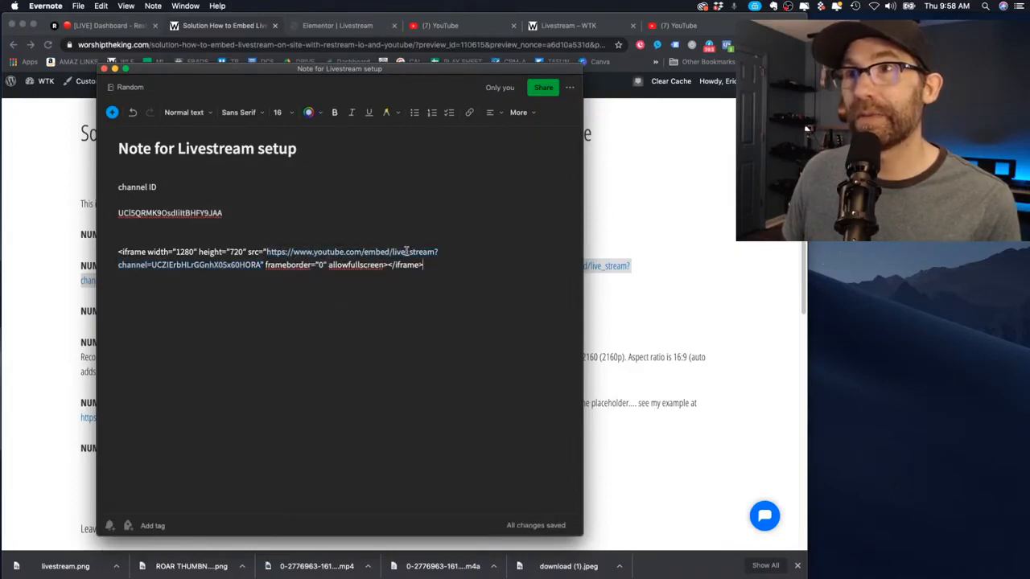
left_click_drag(259, 265, 158, 270)
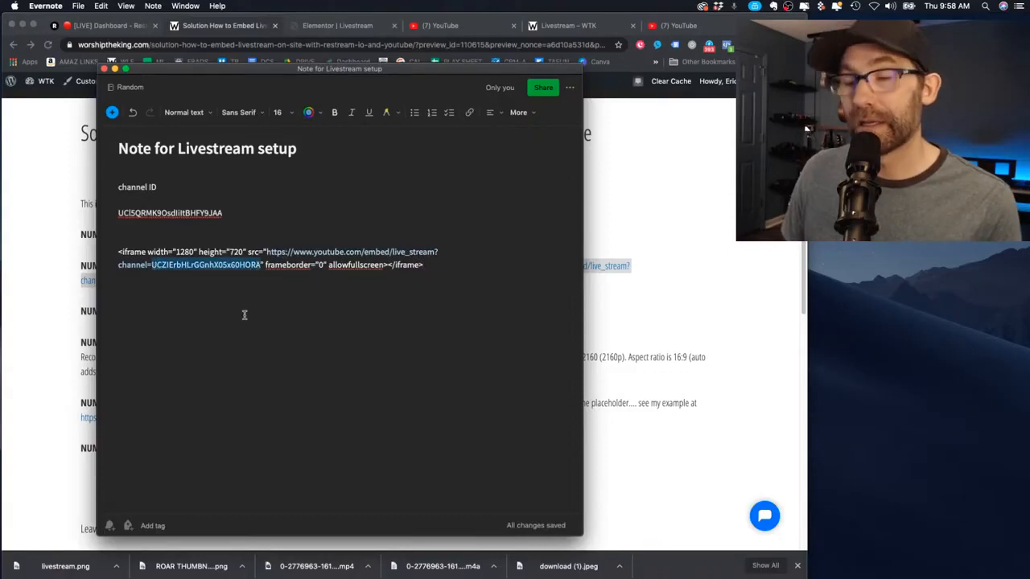
key("super+v")
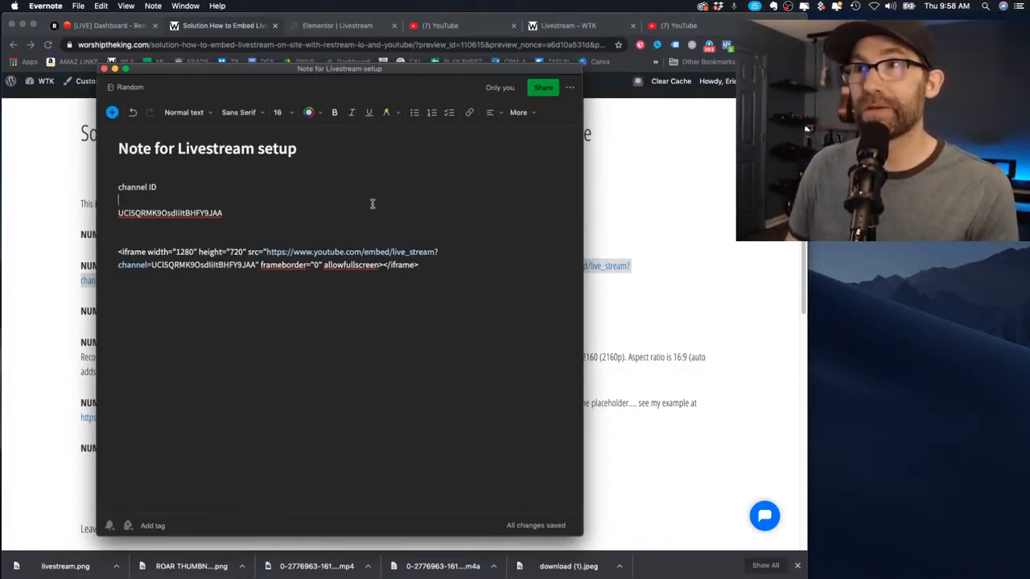
left_click_drag(460, 271, 89, 256)
key("super+c")
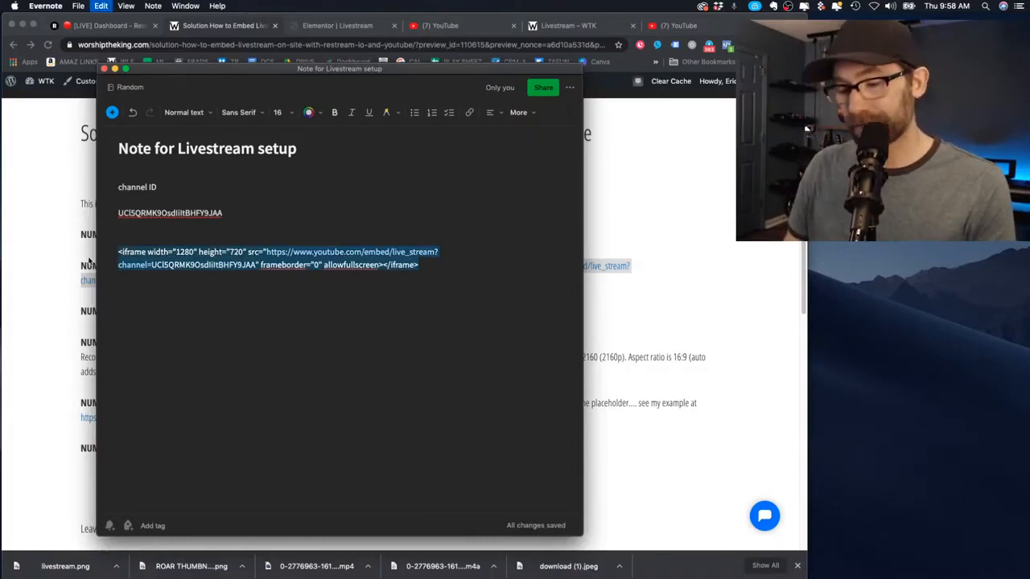
Close the note and create a new WordPress page titled 'Testing Livestream Code'
left_click(104, 71)
left_click(587, 25)
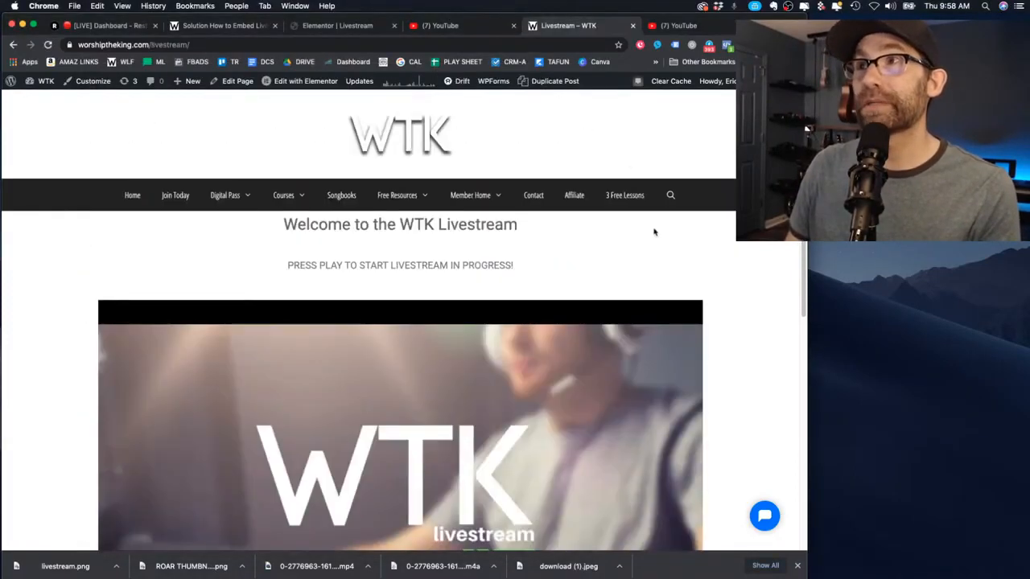
mouse_move(187, 84)
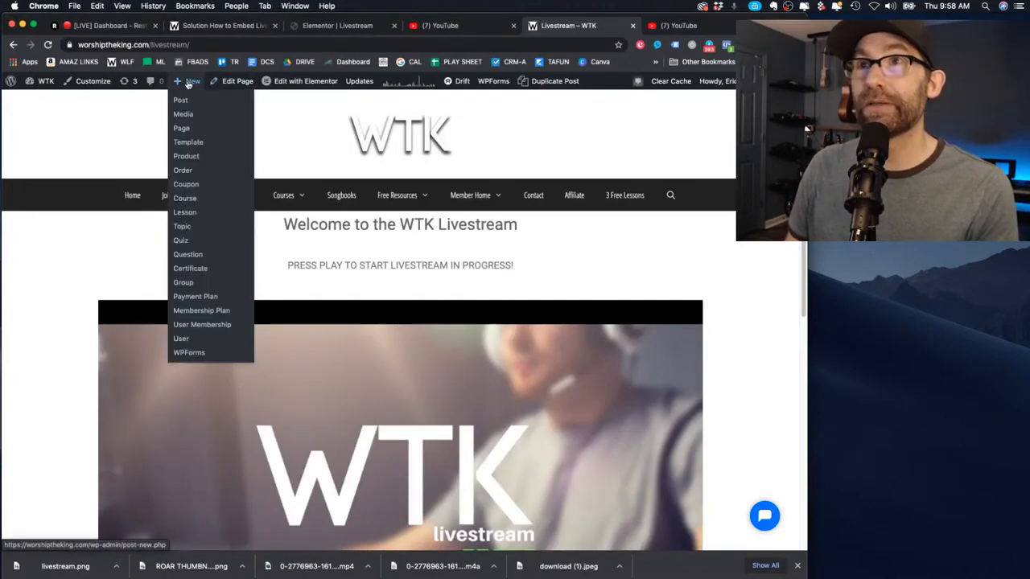
left_click(183, 130)
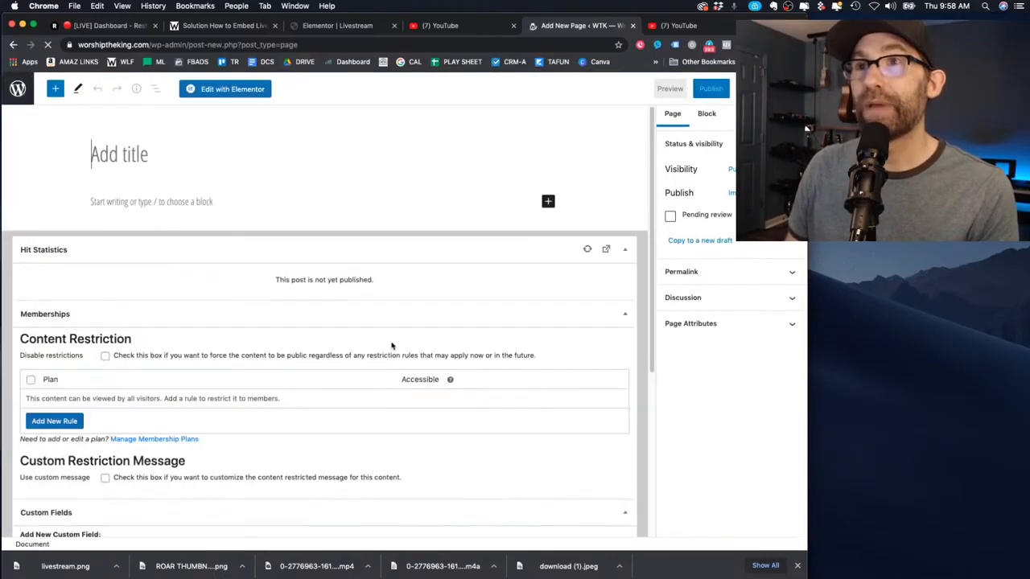
left_click(158, 203)
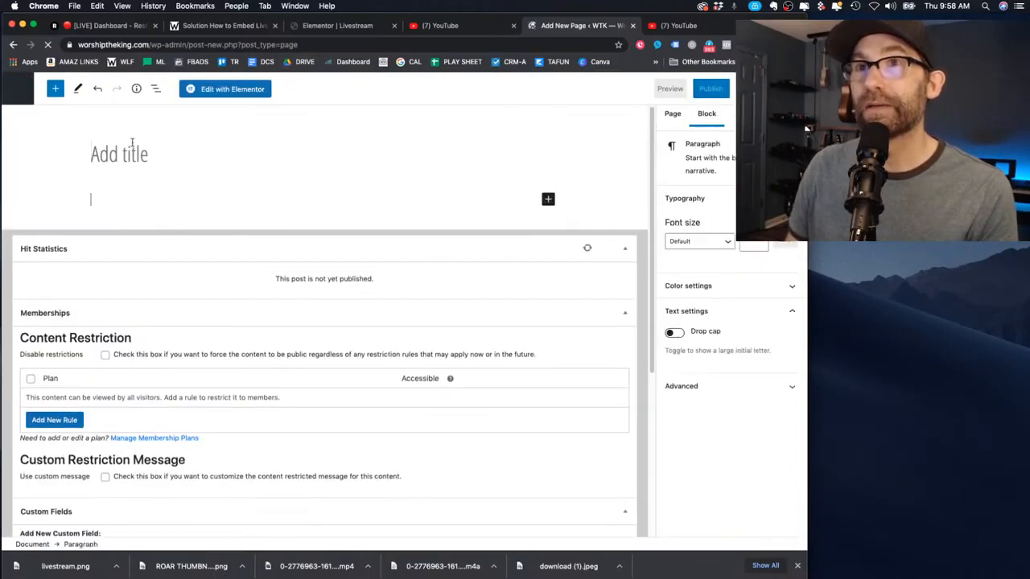
left_click(132, 146)
type("Testing ")
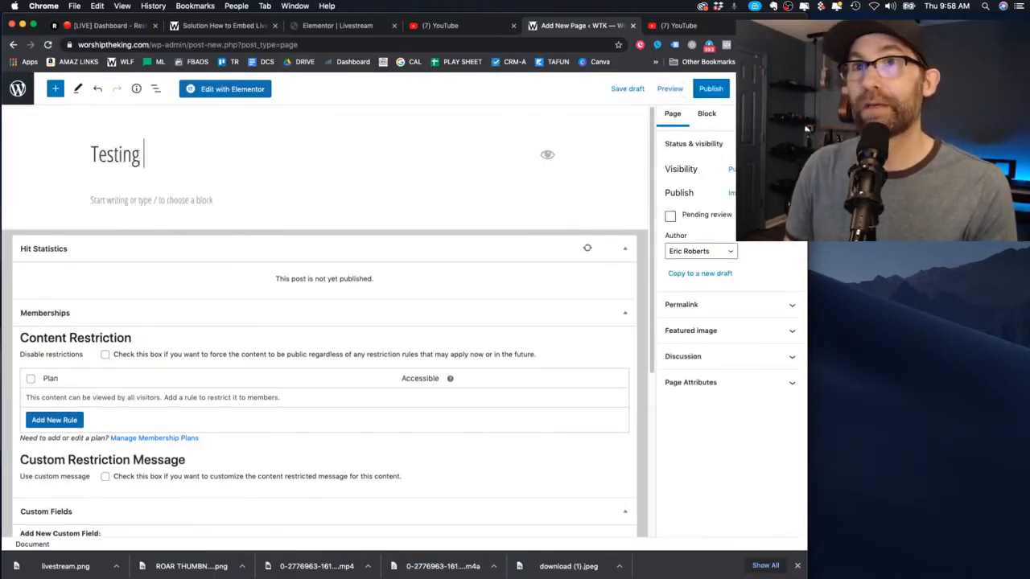
type("Livestream Code")
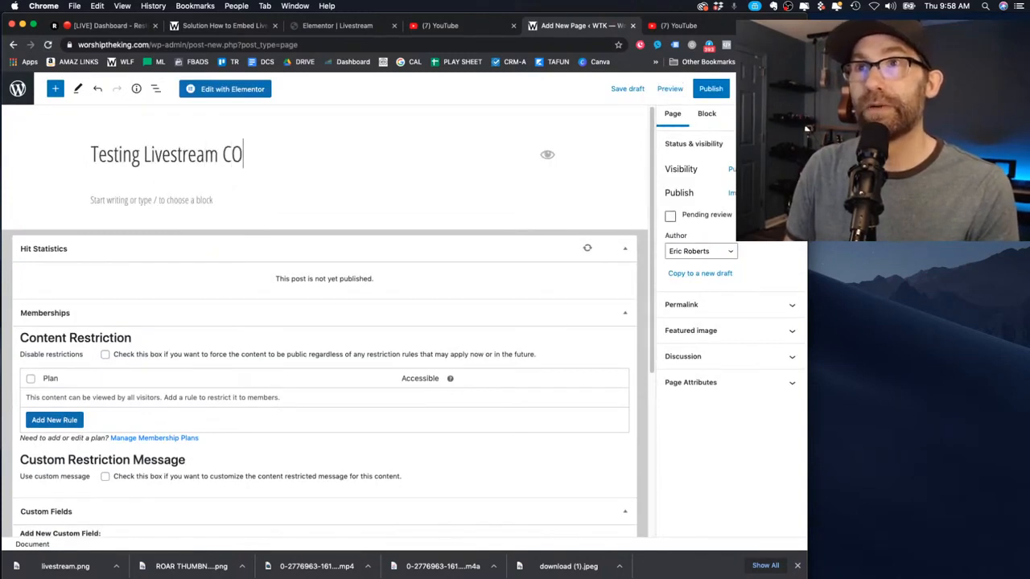
Add a Custom HTML block containing the pasted iframe embed code
left_click(122, 205)
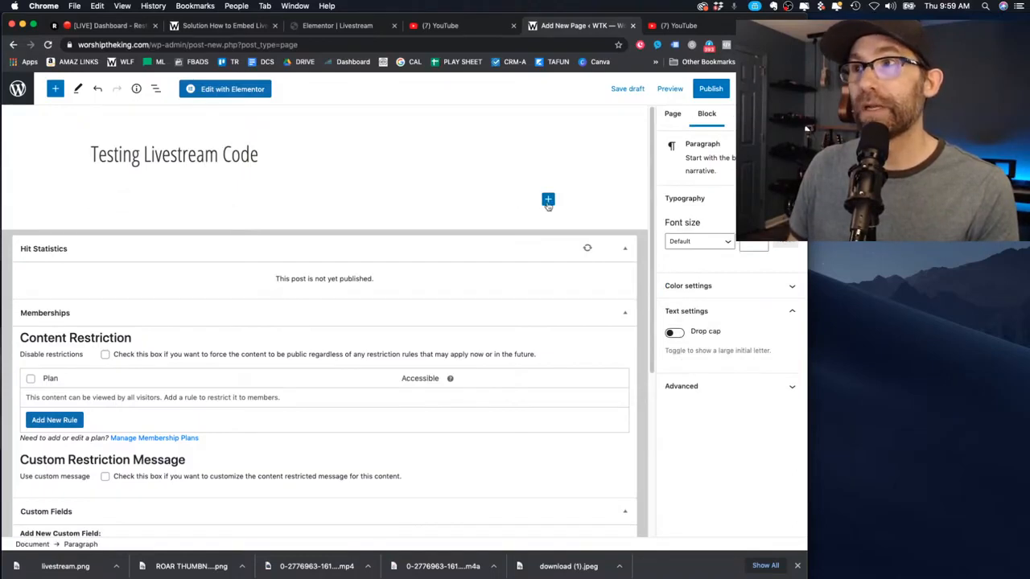
left_click(548, 199)
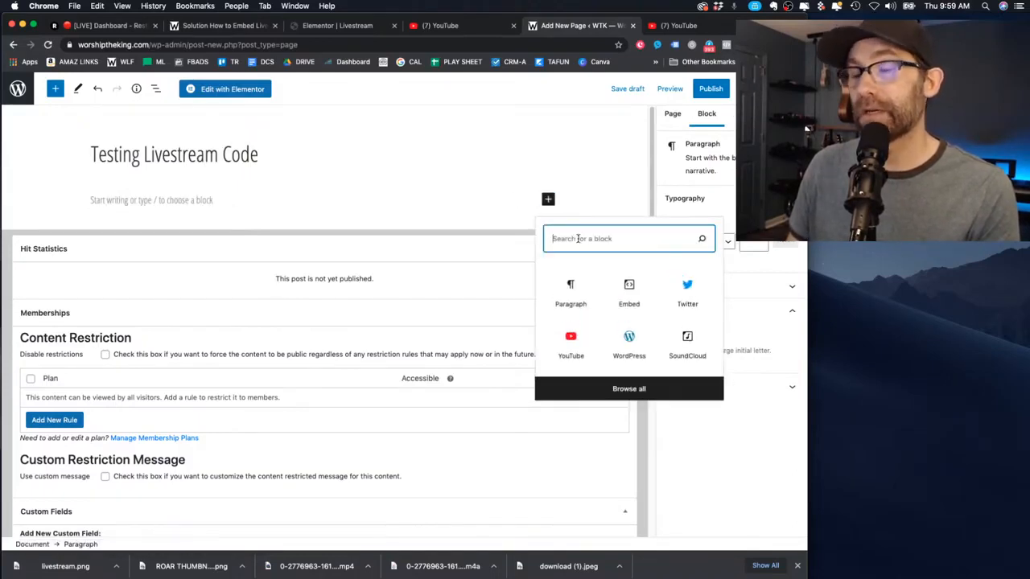
type("html")
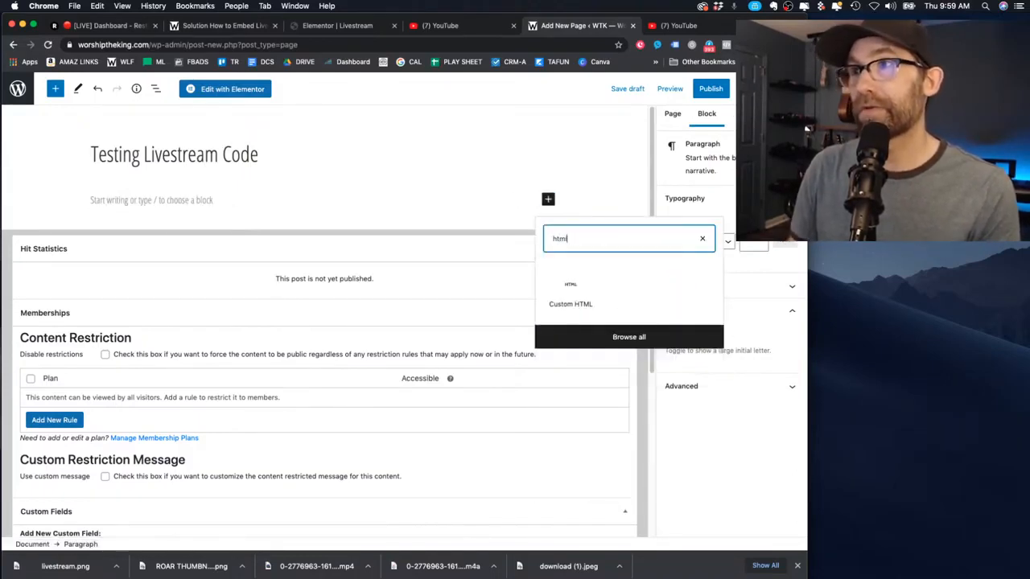
left_click(572, 290)
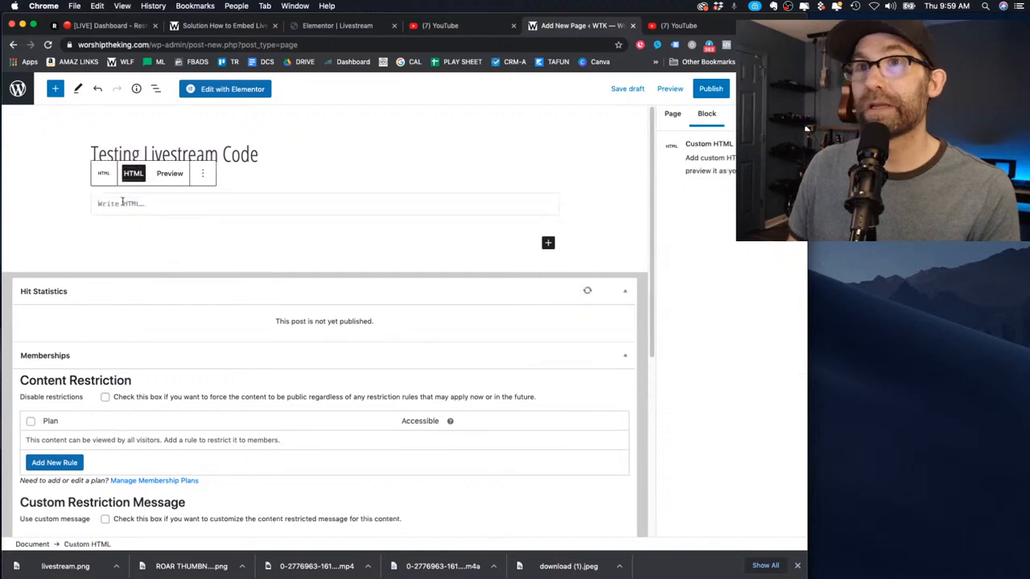
key("ctrl+v")
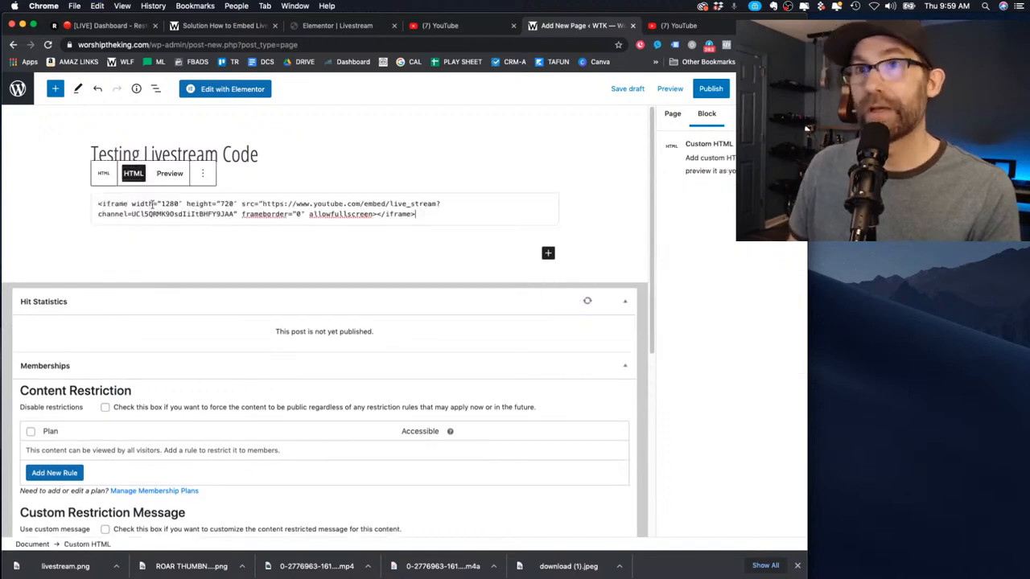
Publish the 'Testing Livestream Code' page and view it live
left_click(708, 88)
left_click(696, 89)
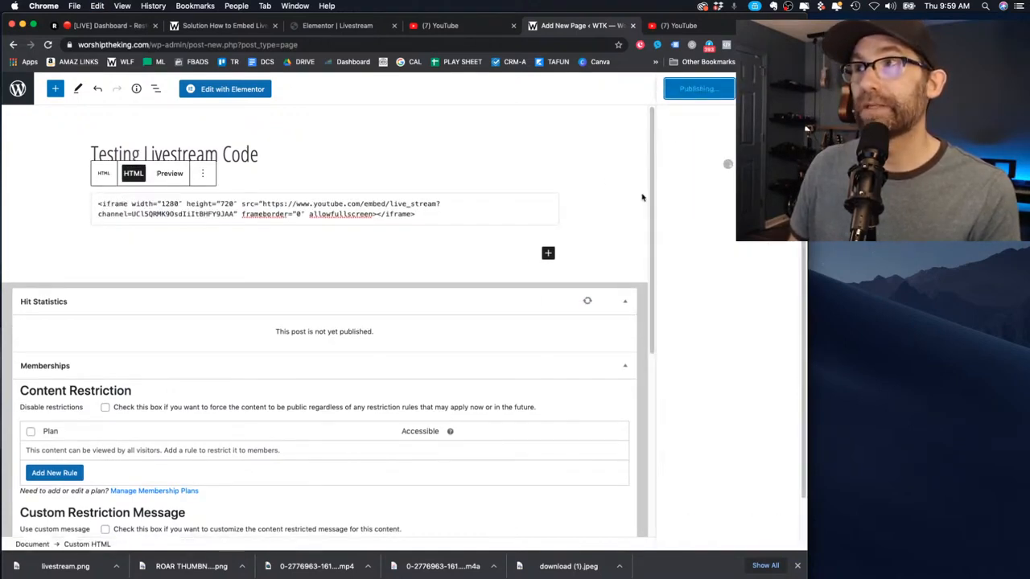
left_click(720, 224)
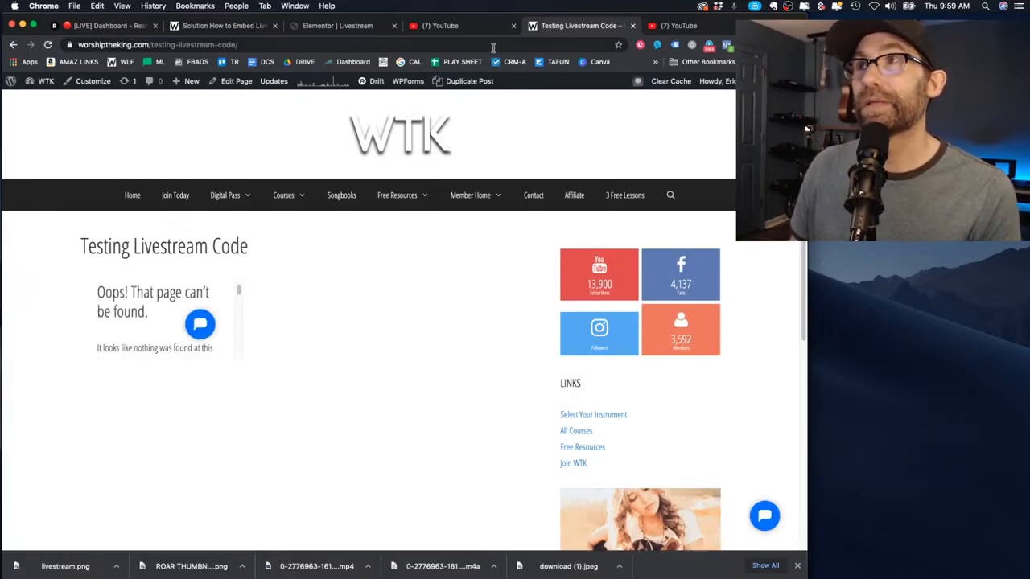
Reopen the test page for editing and convert its invalid embed block to a Classic block
left_click(339, 26)
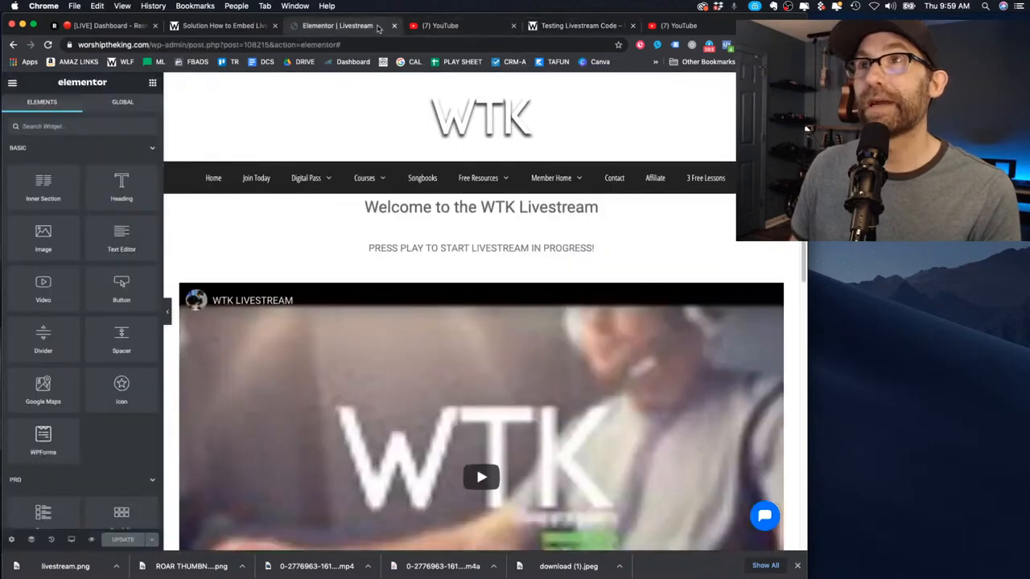
left_click(569, 28)
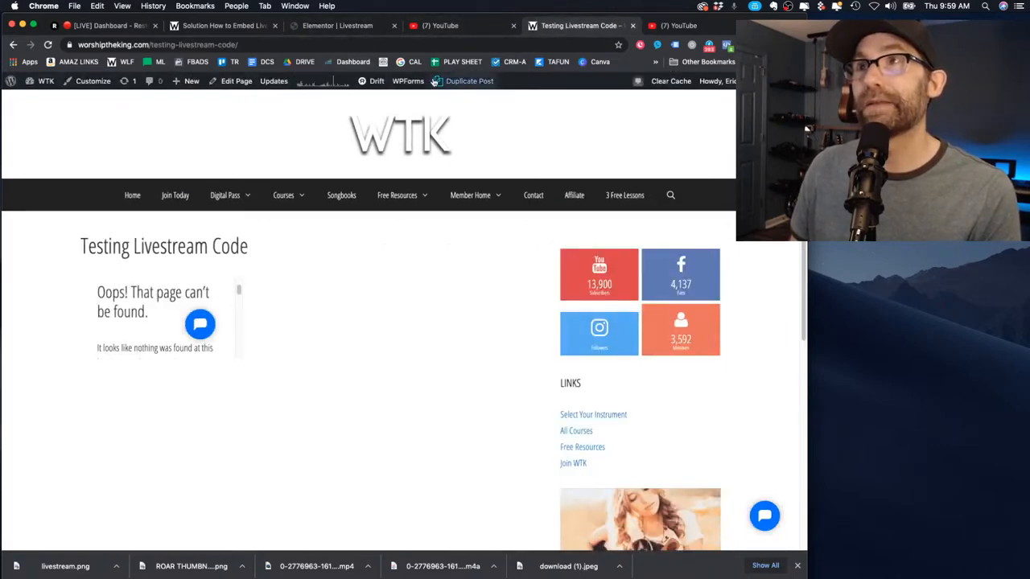
left_click(231, 82)
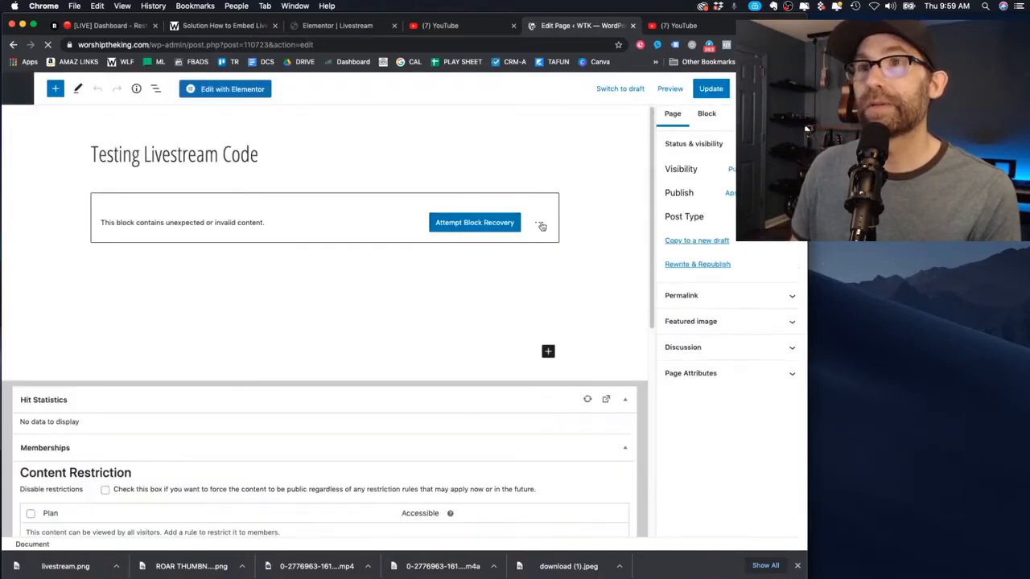
left_click(539, 223)
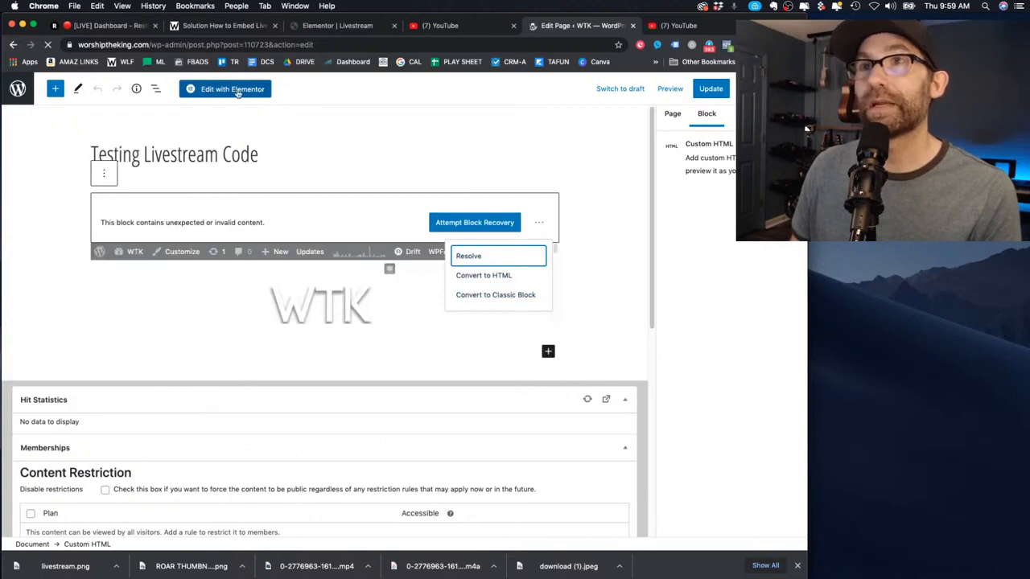
left_click(536, 223)
left_click(535, 224)
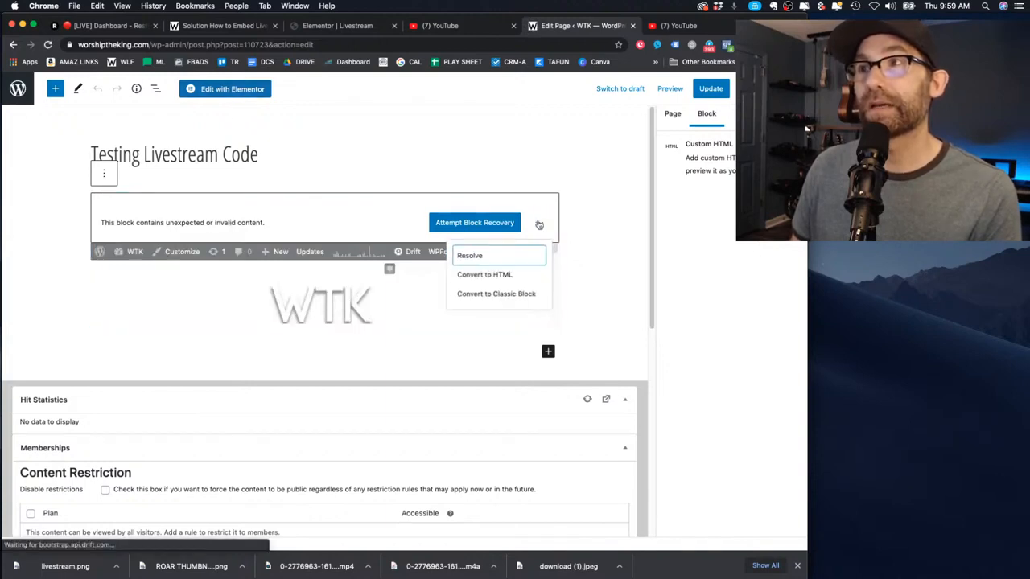
left_click(543, 290)
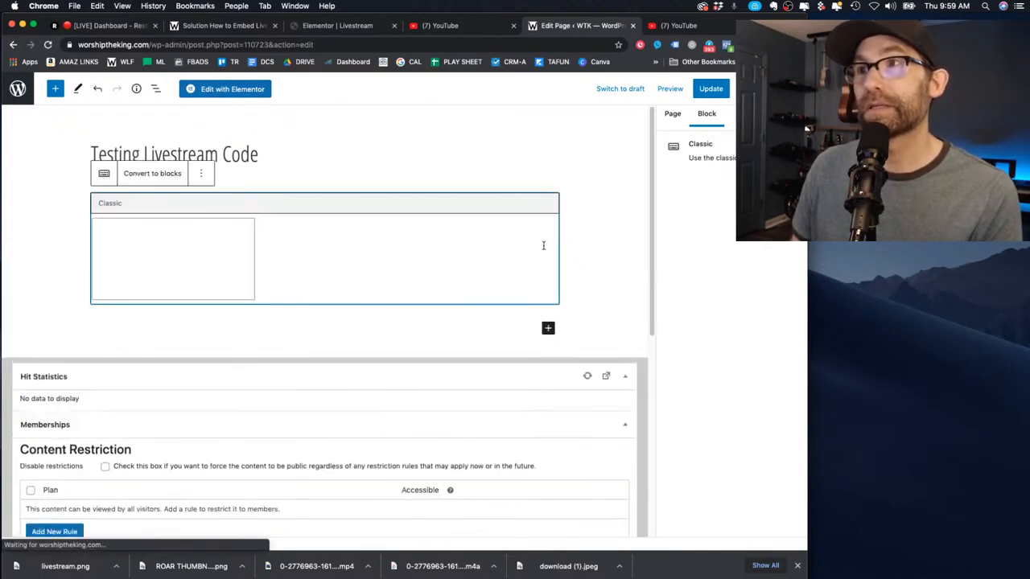
Remove the Classic block and load the page in Elementor
left_click(281, 166)
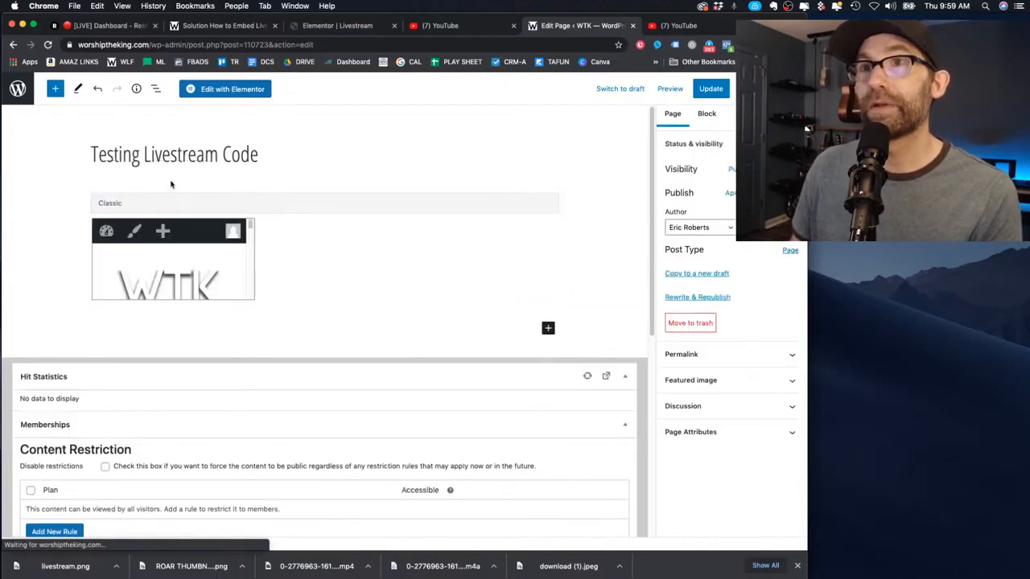
left_click(171, 187)
left_click(201, 173)
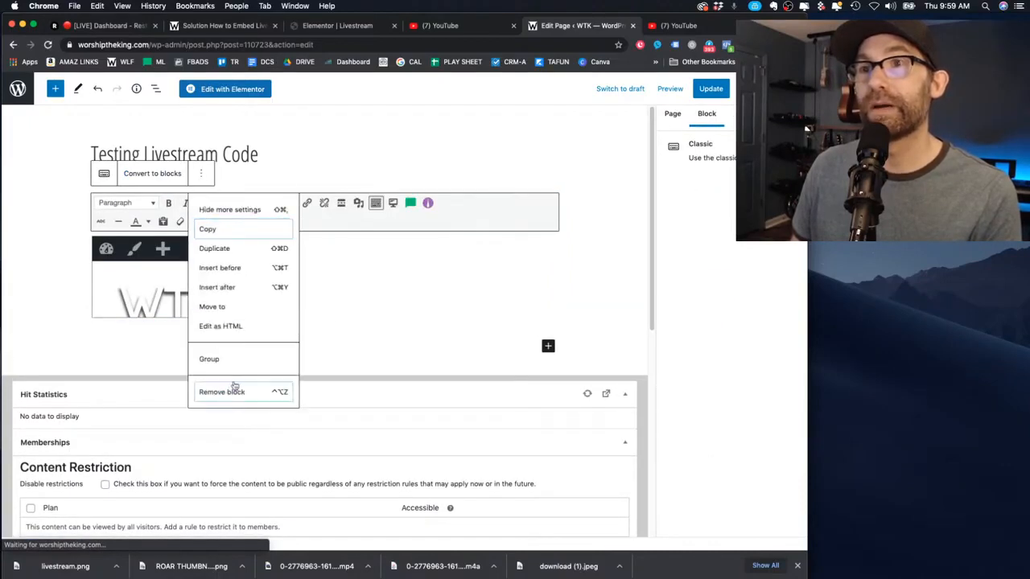
left_click(234, 389)
left_click(240, 91)
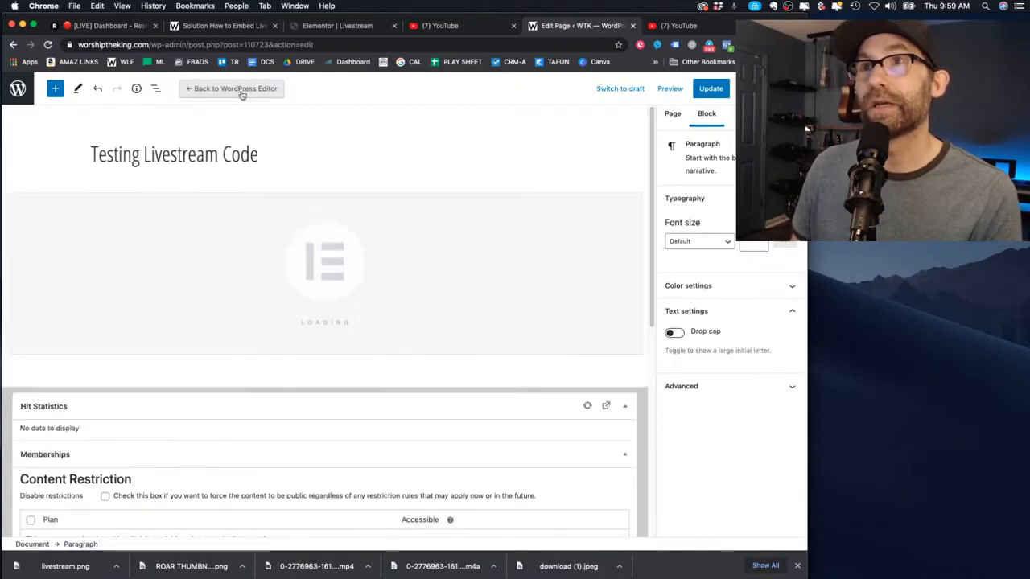
Delete the old embedded WTK section and drag an 'html' search-result HTML widget onto the page
left_click(595, 200)
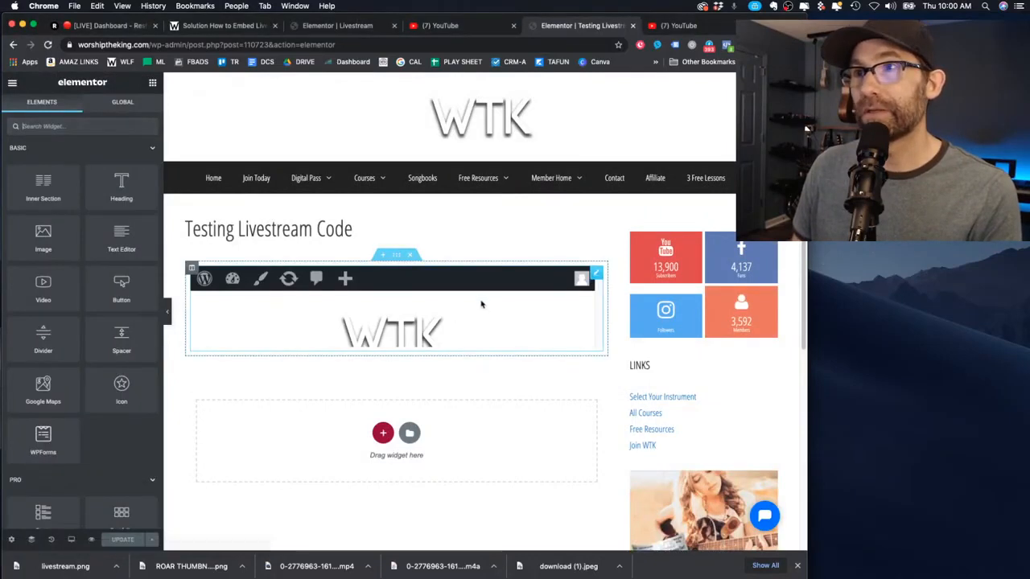
left_click(413, 255)
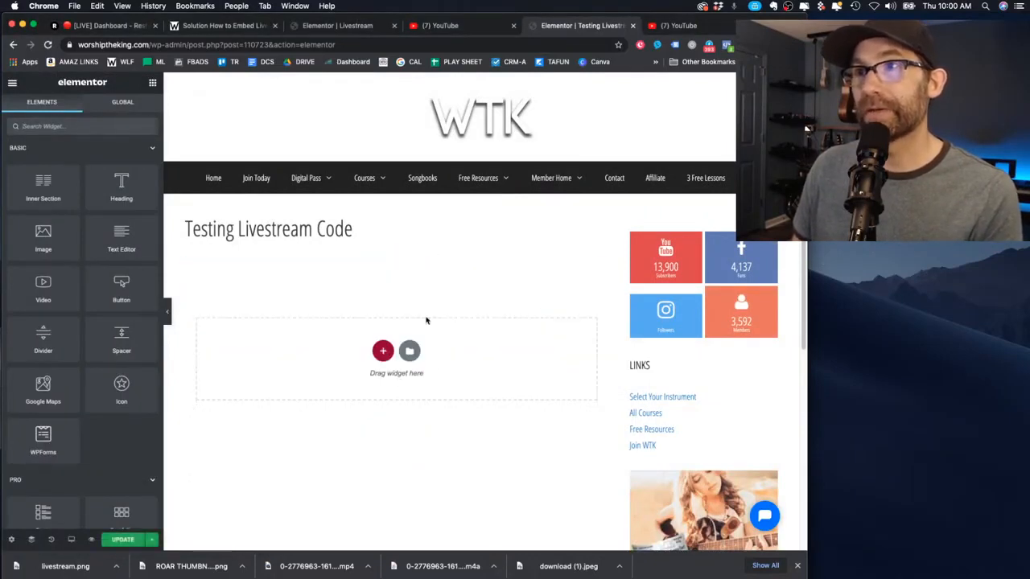
left_click(383, 351)
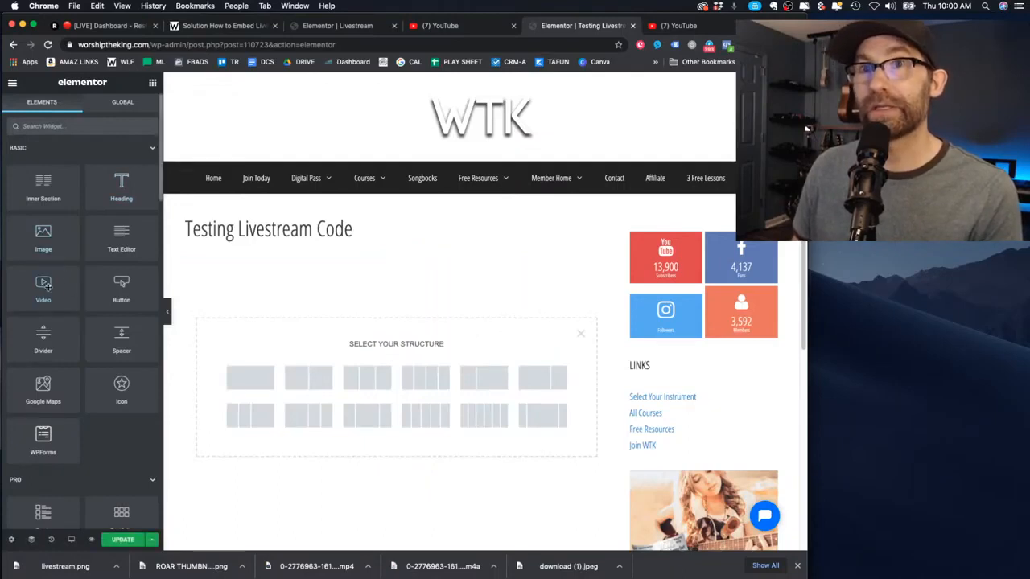
left_click(92, 127)
type("html")
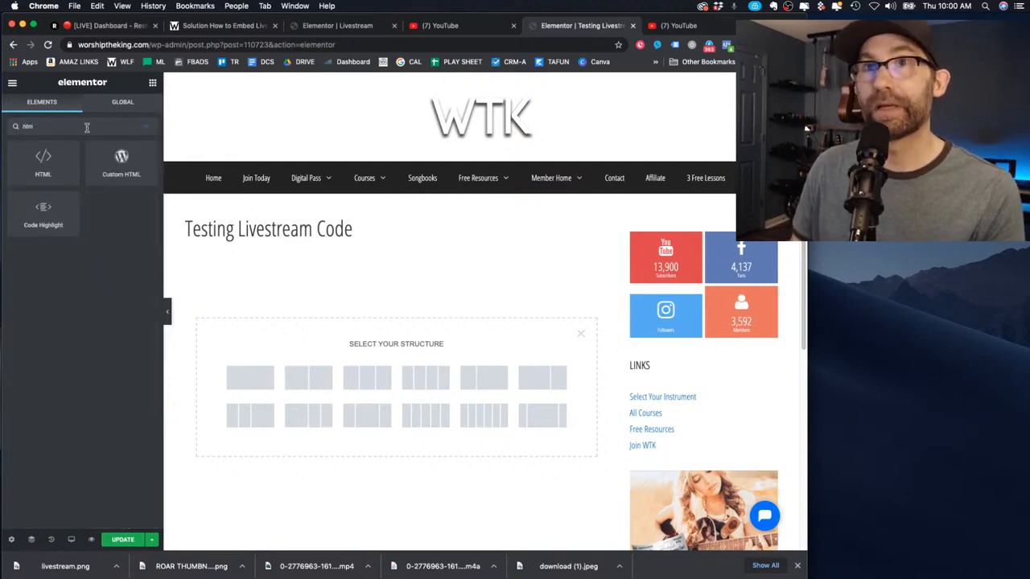
left_click_drag(33, 171, 437, 352)
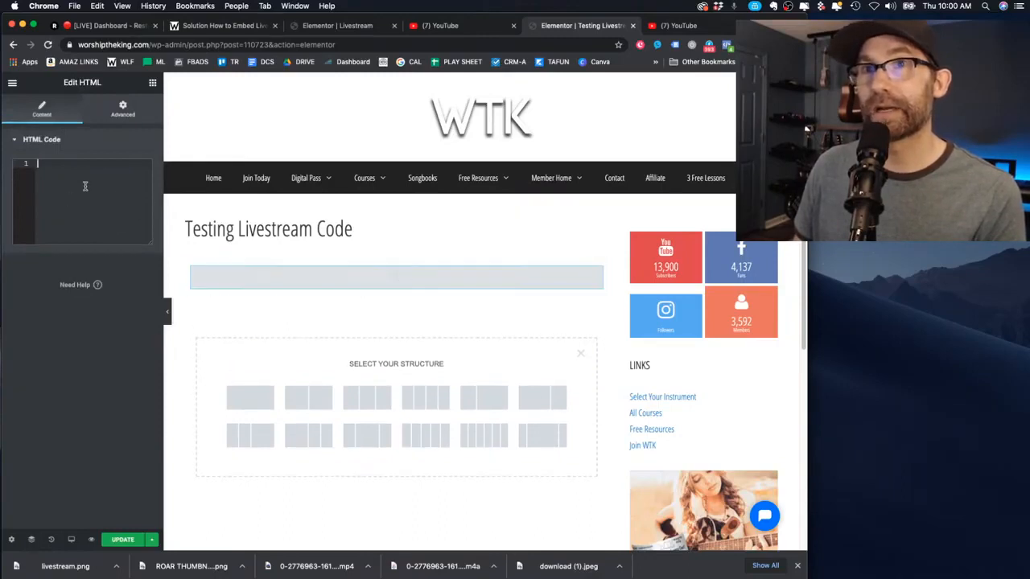
Fill the HTML widget with the WTK LIVESTREAM live_stream iframe code, replacing the first paste
type("<iframe width=\"1280\" height=\"720\" src=\"https://www.youtube.com/embed/live_stream?channel=UC1SQRMK9OsdIitBHFY9JAA\" frameborder=\"0\" allowfullscreen></iframe>")
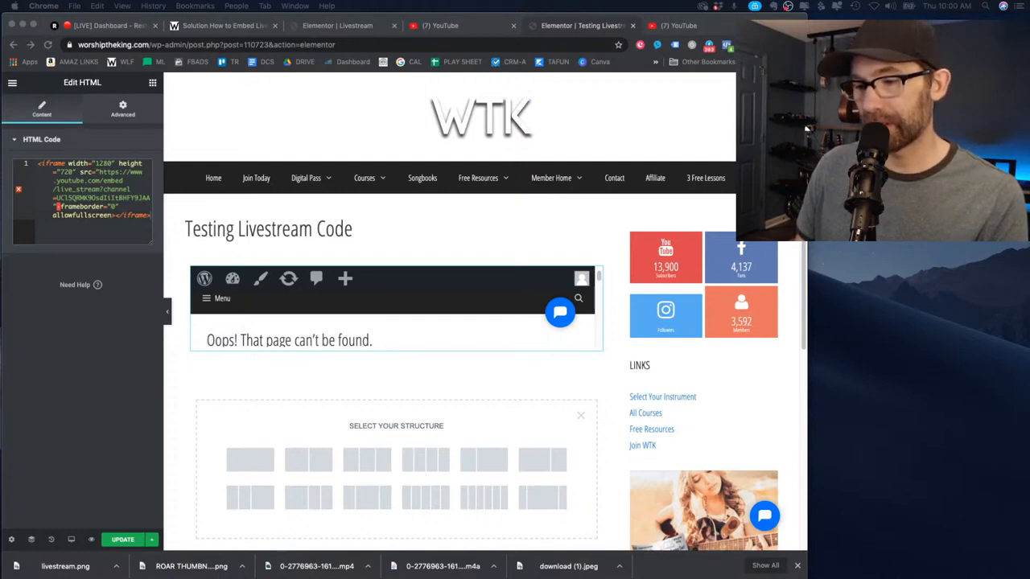
left_click(107, 203)
key("super+a")
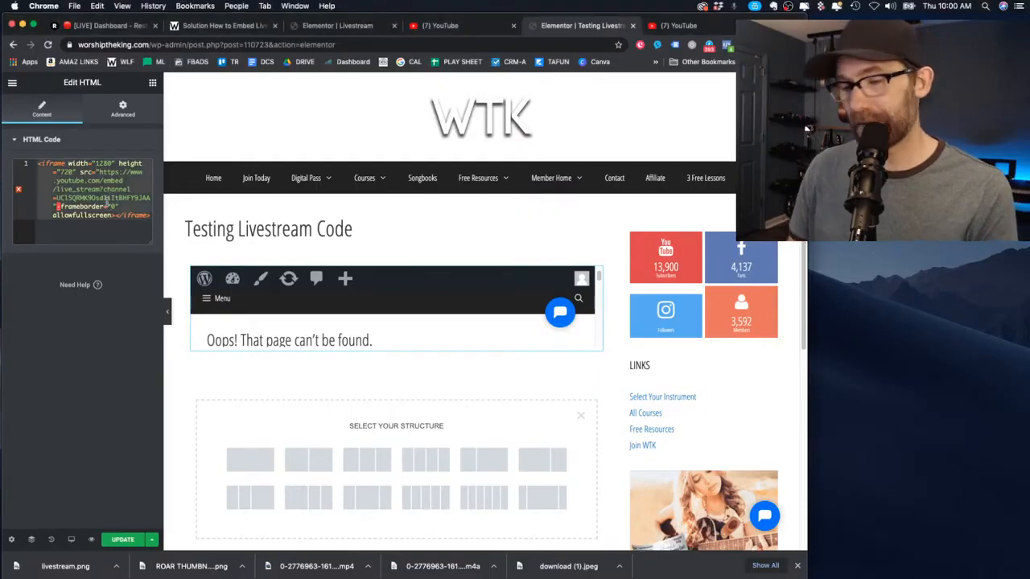
key("BackSpace")
type("<iframe width=\"1280\" height=\"720\" src=\"https://www.youtube.com/embed/live_stream?channel=UCZIErbHLrGGnhX0Sx60HQRA\" frameborder=\"0\" allowfullscreen></iframe>")
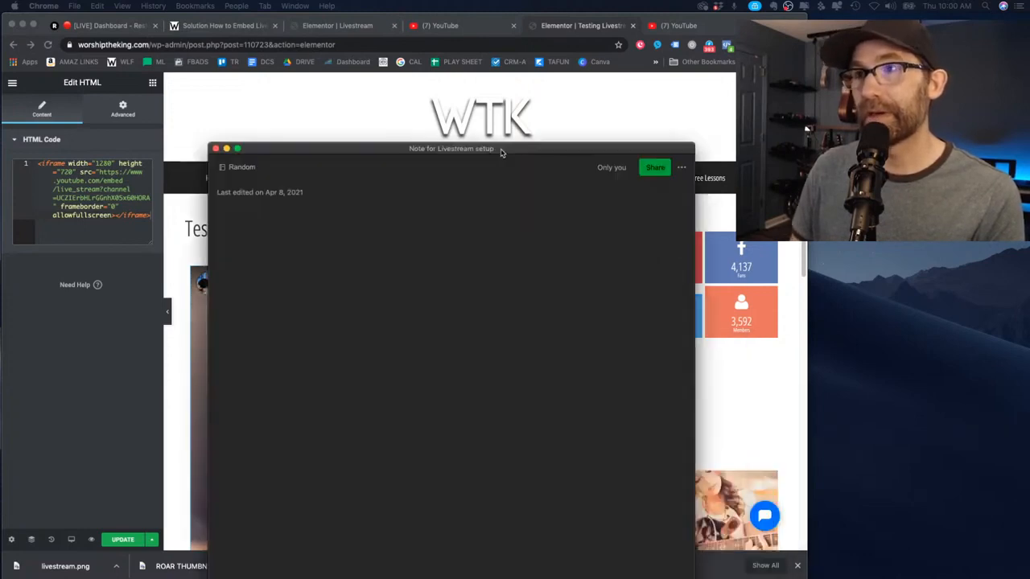
left_click_drag(501, 152, 474, 59)
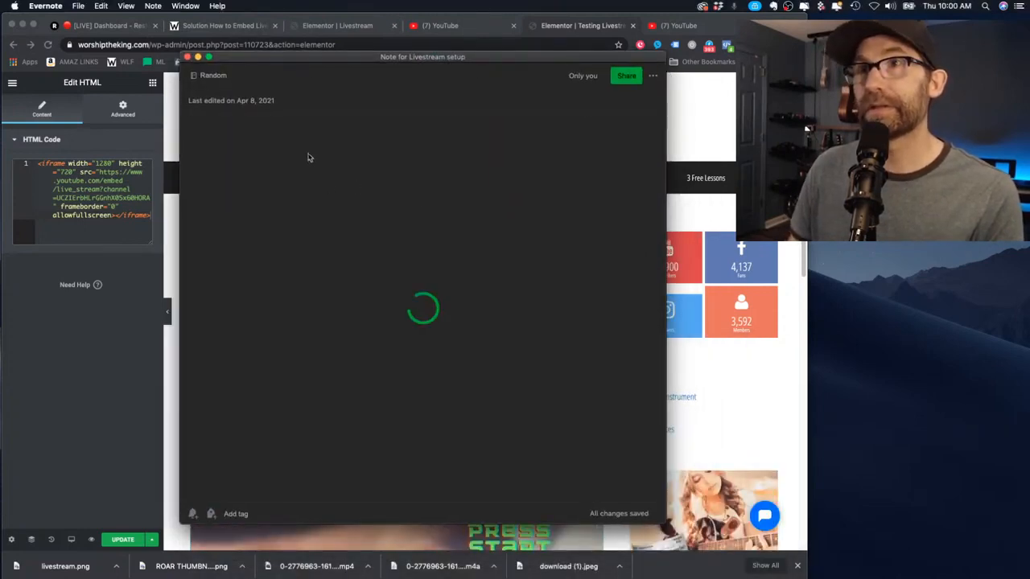
Paste a second iframe embed code below the first in the note and preview its link
left_click(385, 300)
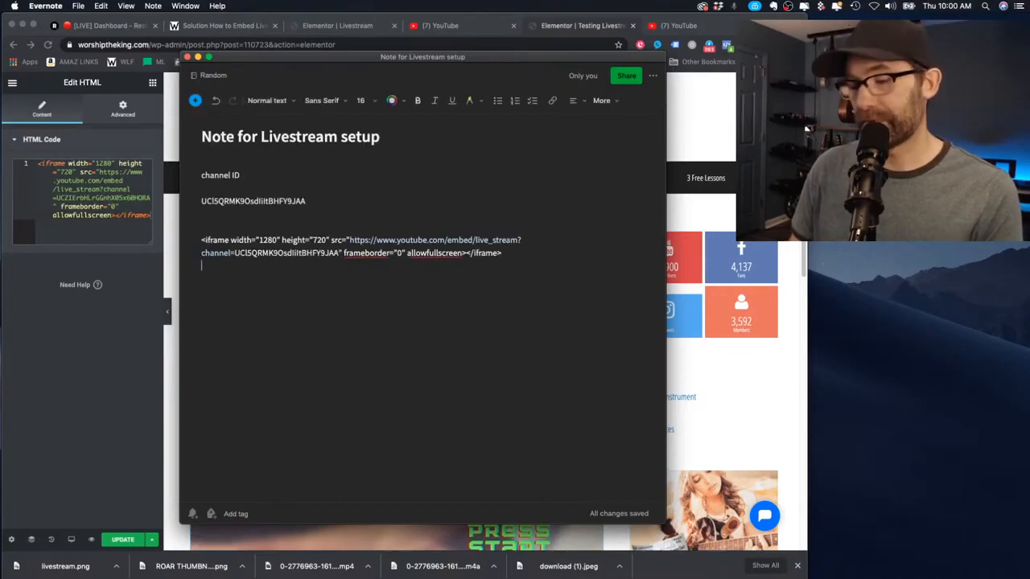
key("Return")
key("Return")
key("Return")
type("<iframe width=\"1280\" height=\"720\" src=\"https://www.youtube.com/embed/live_stream?channel=UCZIErbHLrGGnhX05x60HORA\" frameborder=\"0\" allowfullscreen></iframe>")
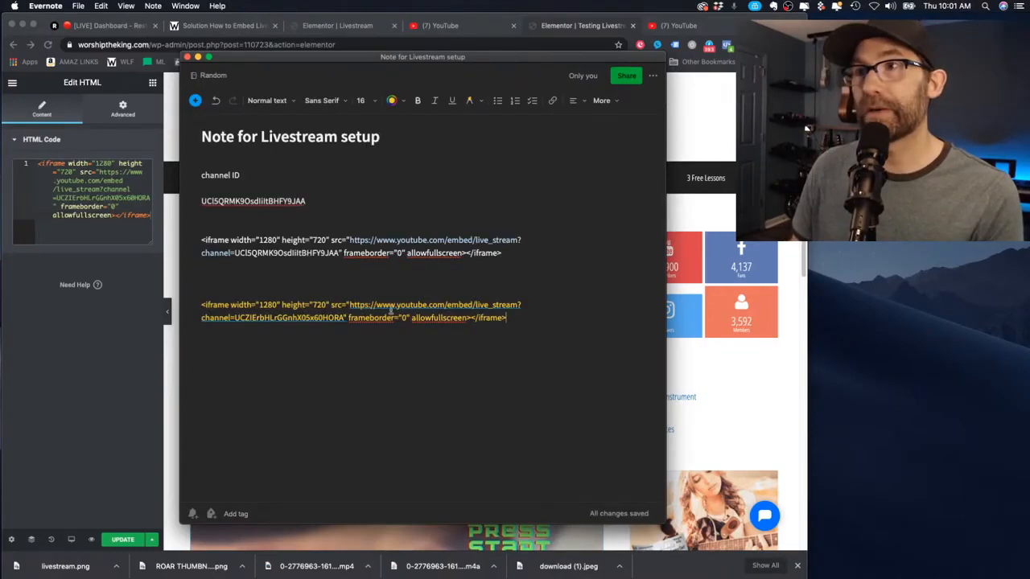
left_click_drag(307, 201, 200, 202)
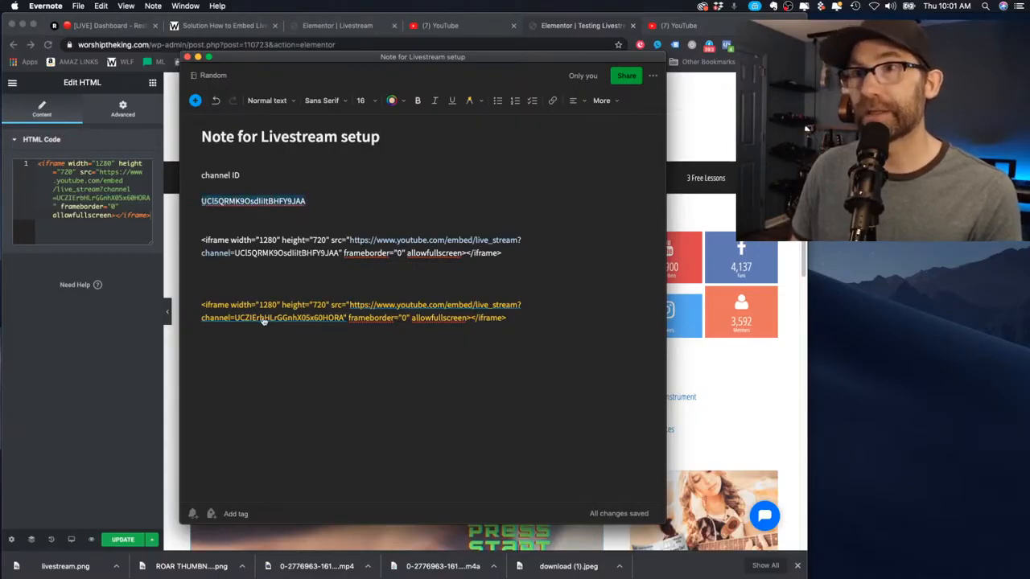
left_click(237, 319)
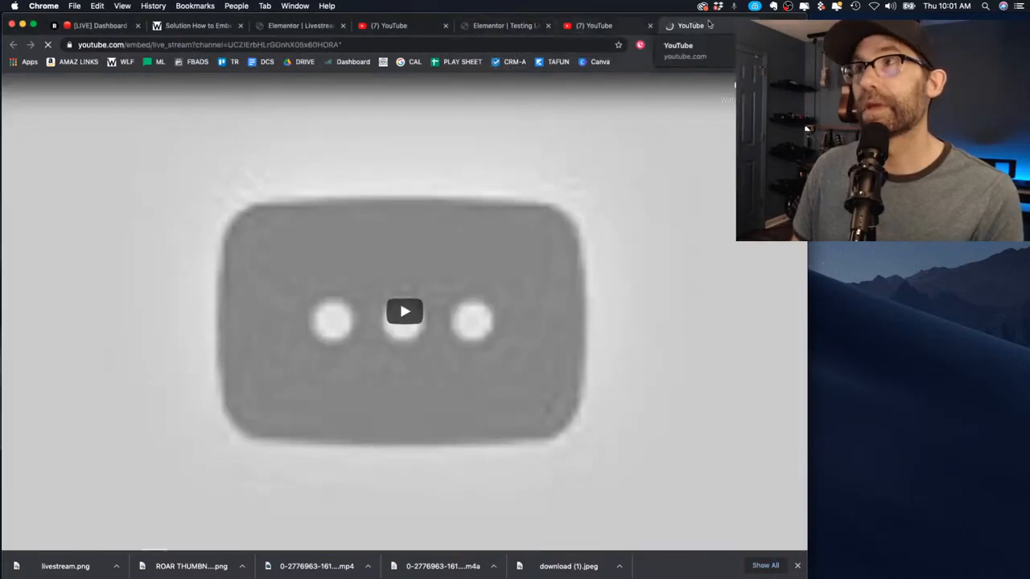
left_click(22, 25)
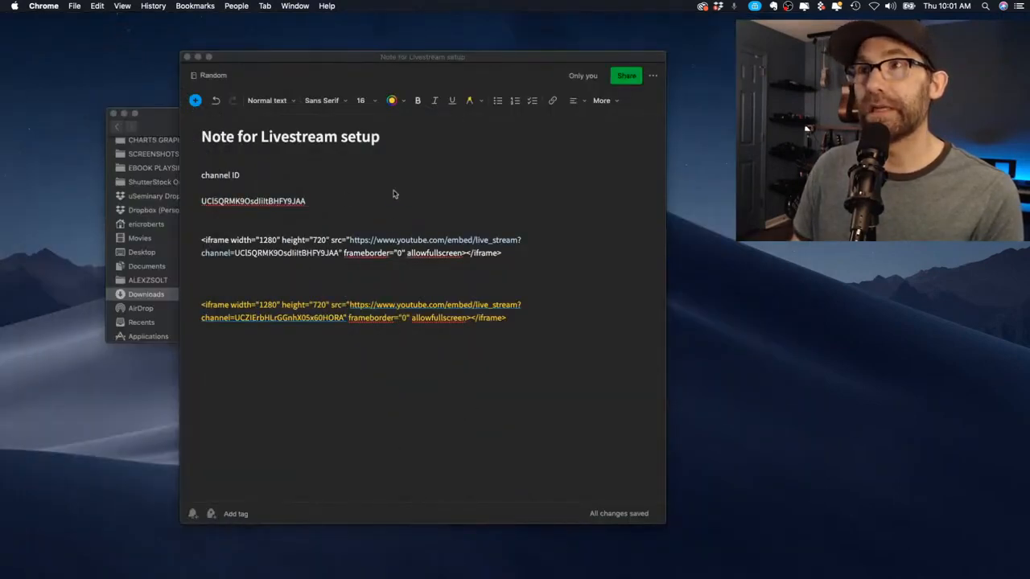
left_click(313, 306)
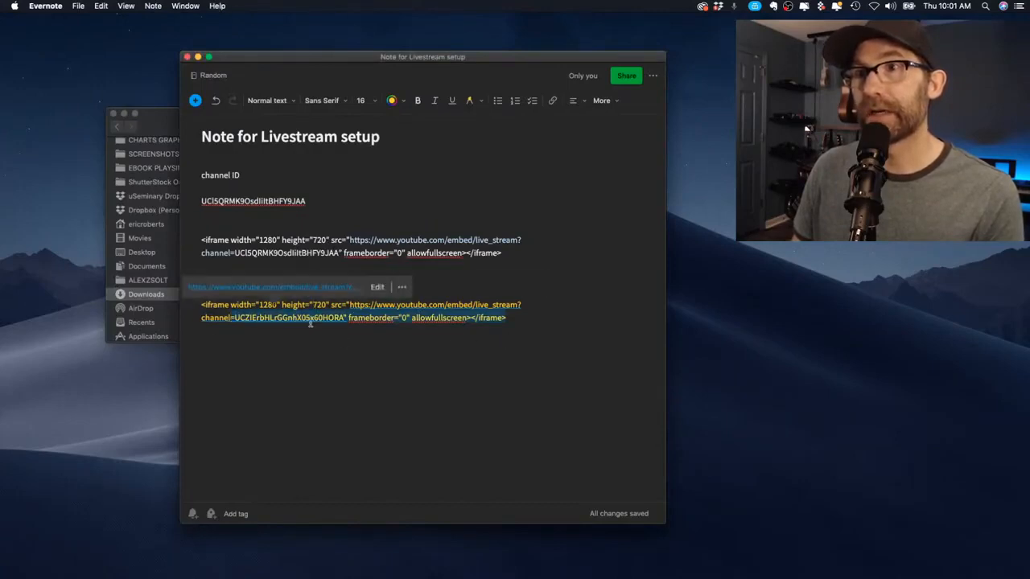
Replace the second embed's channel ID with the first channel ID and open its link
left_click(366, 351)
left_click_drag(344, 319, 237, 320)
type("UCl5QRMK9OsdIiItBHFY9JAA")
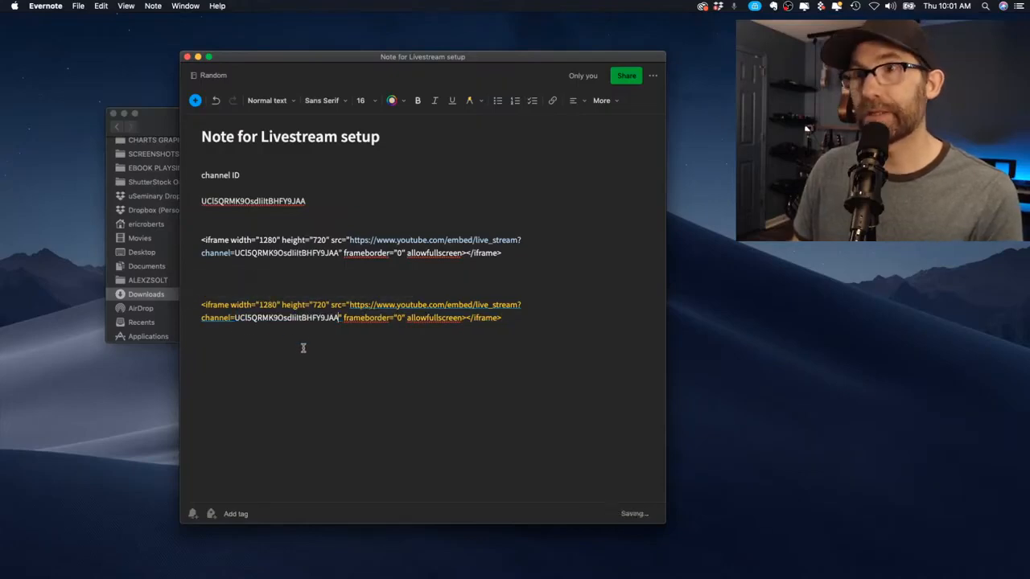
left_click(339, 320)
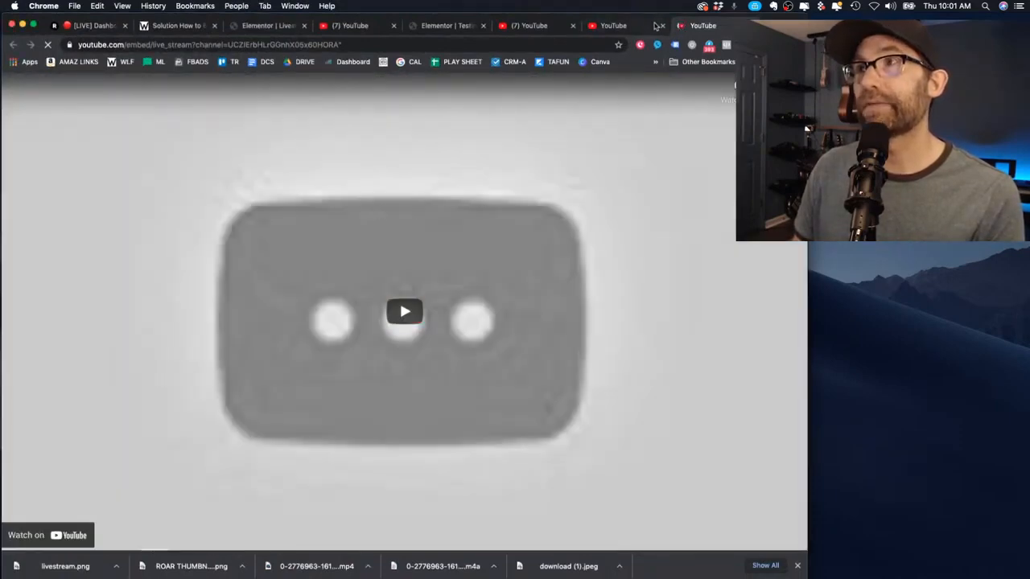
Paste the iframe embed code into Chrome's address bar and select its text
left_click(398, 46)
key("super+a")
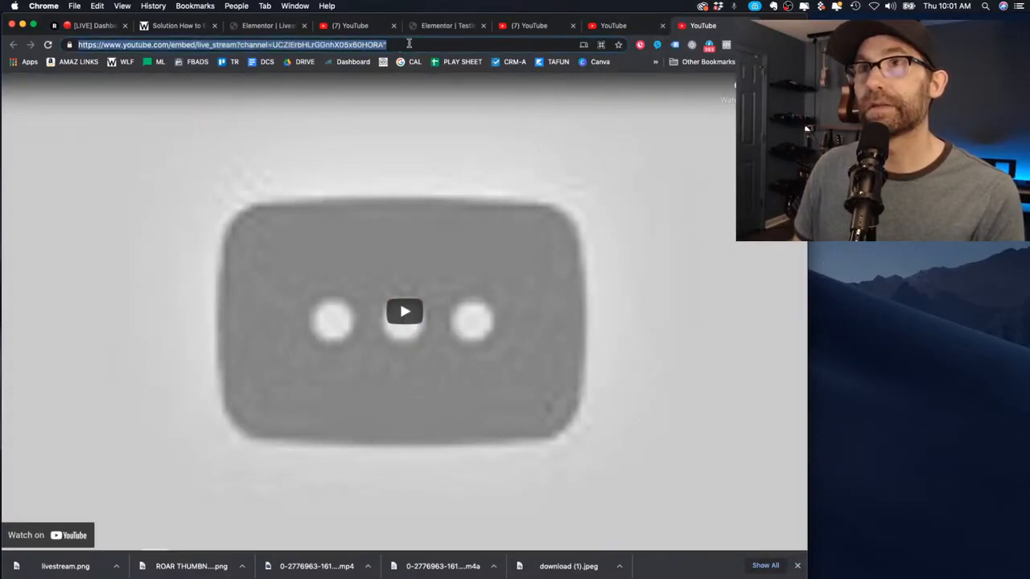
left_click(416, 43)
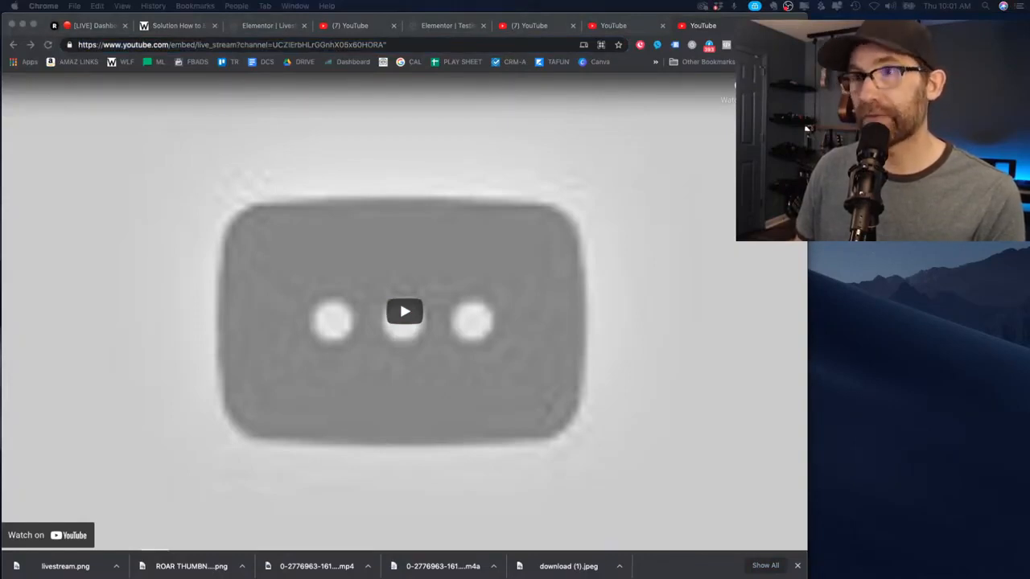
left_click(245, 45)
type("<iframe width=\"1280\" height=\"720\" src=\"https://www.youtube.com/embed/live_stream?channel=UCl5QRMK9OsdlltBHFY9JAA\" frameborder=\"0\" allowfullscreen></iframe>")
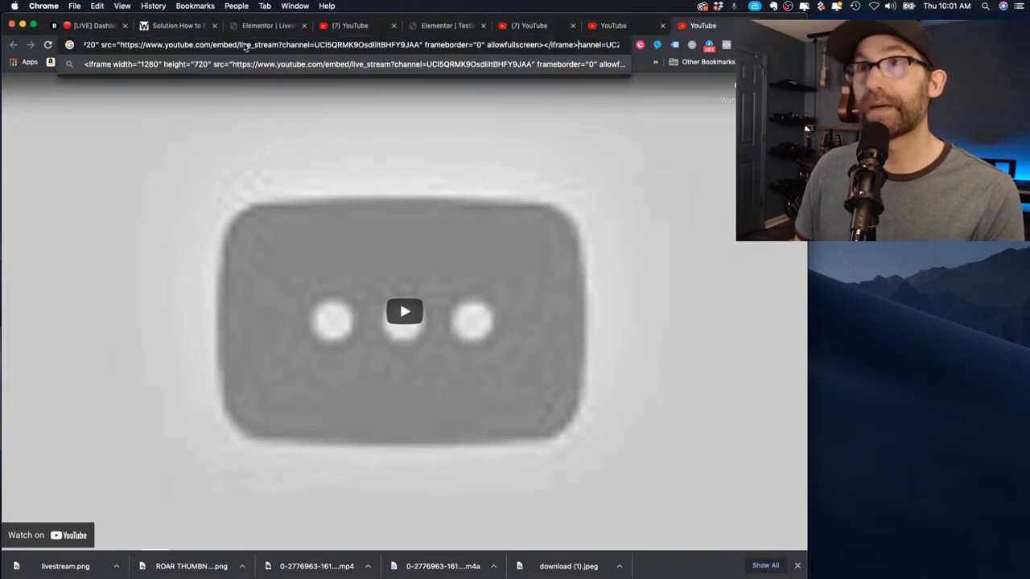
left_click(146, 45)
key("shift+super+Left")
key("BackSpace")
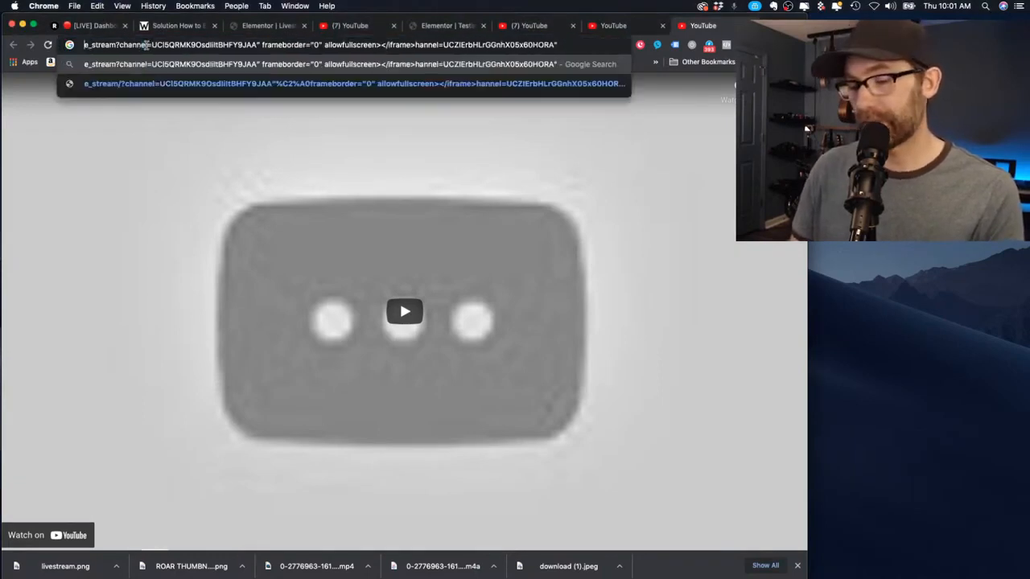
key("super+z")
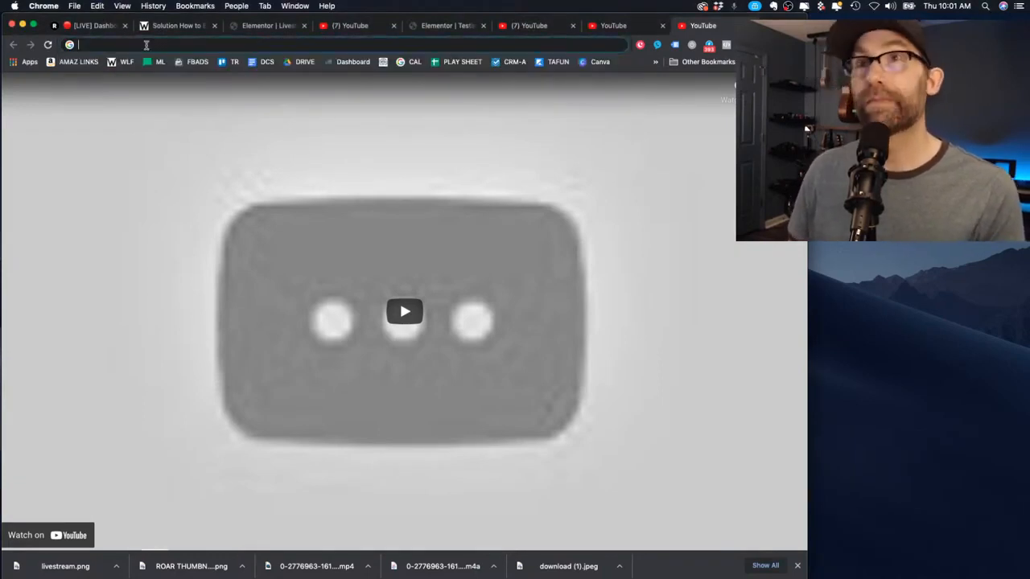
left_click_drag(188, 45, 46, 45)
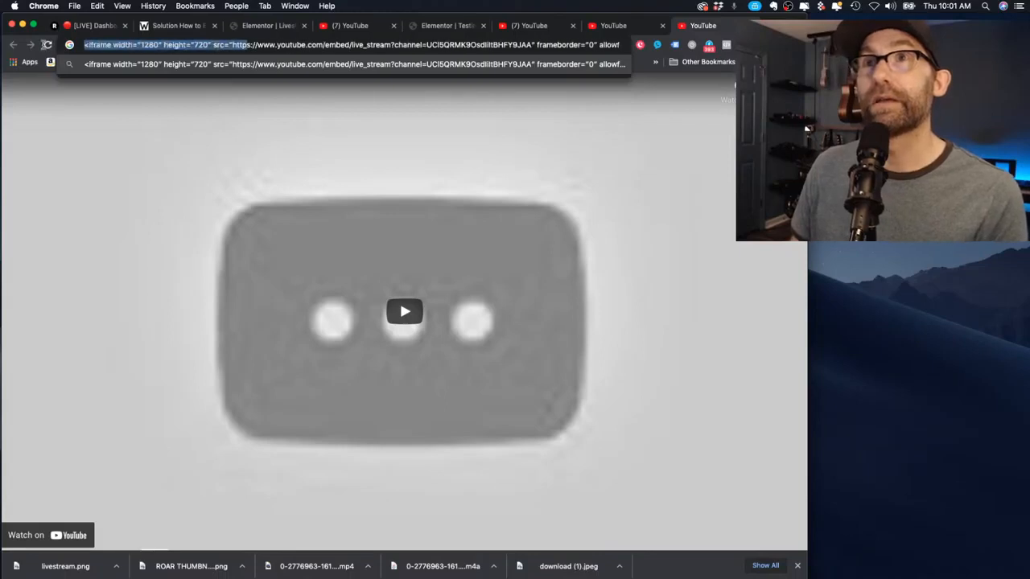
left_click_drag(232, 45, 586, 49)
key("super+Tab")
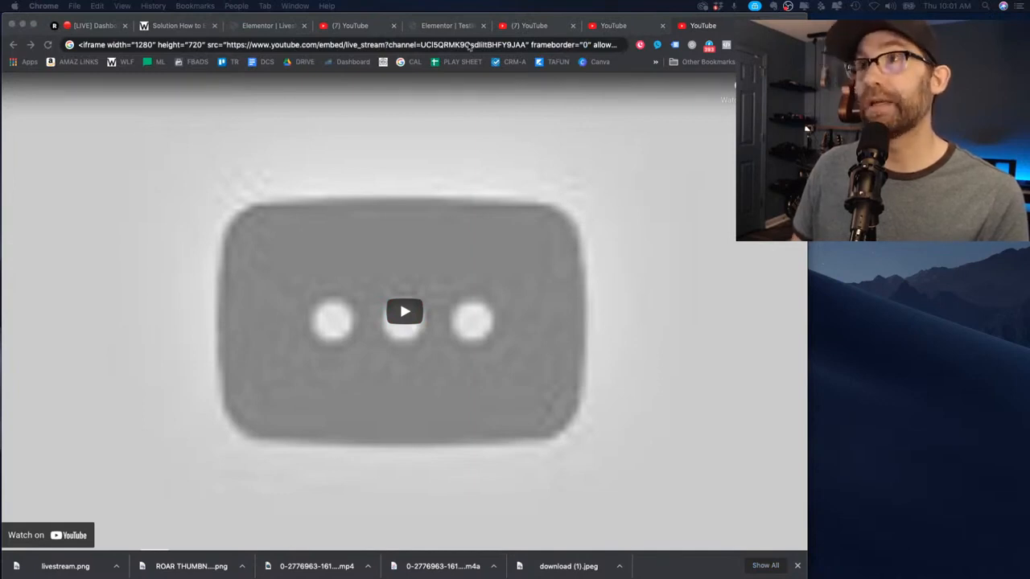
Swap the old channel ID in the embed code for the new one and select it all
left_click(515, 44)
double_click(544, 46)
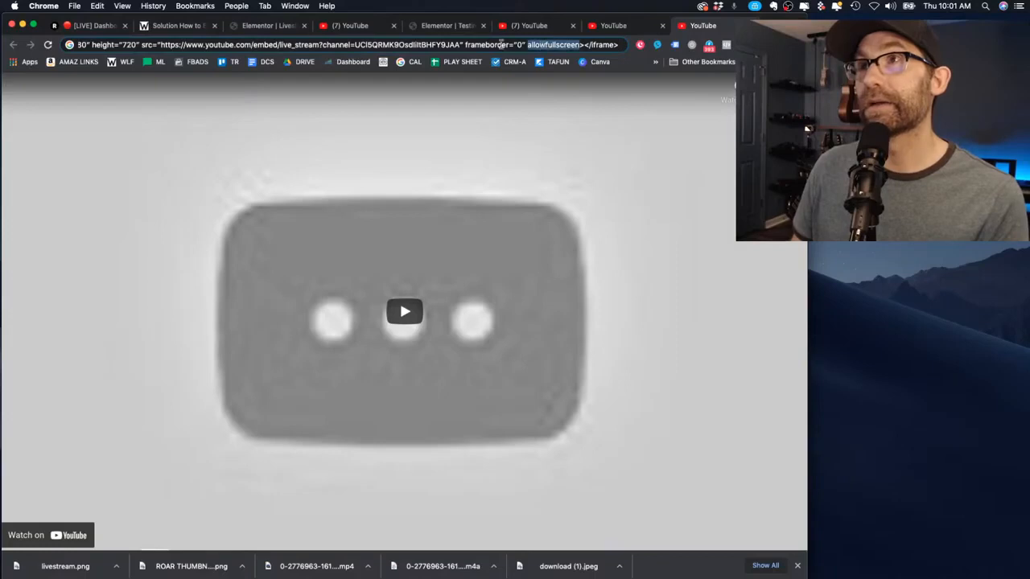
left_click(460, 46)
left_click_drag(458, 45, 355, 45)
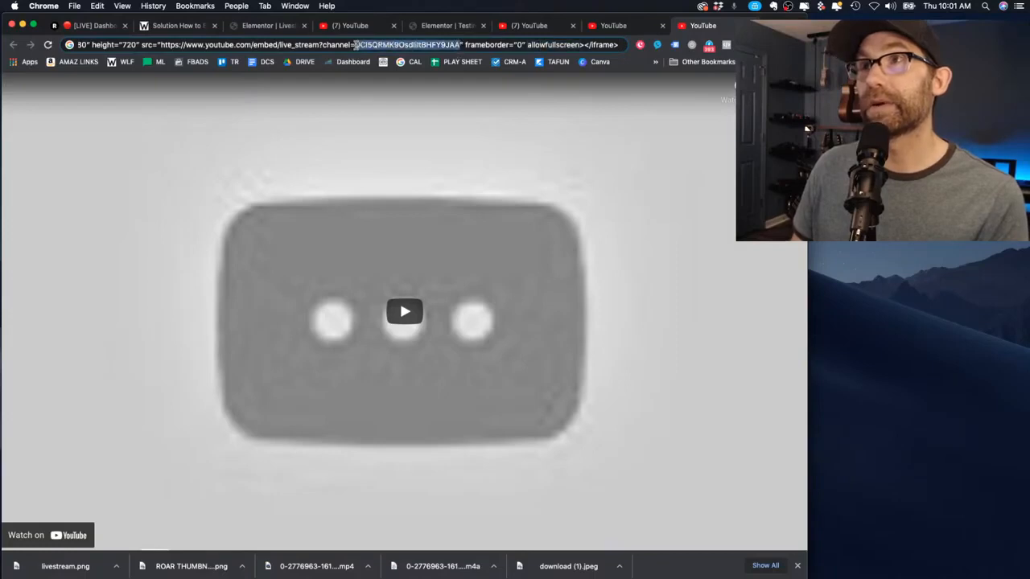
type("UCI5QRMK9OsdIiltBHFY9JAA")
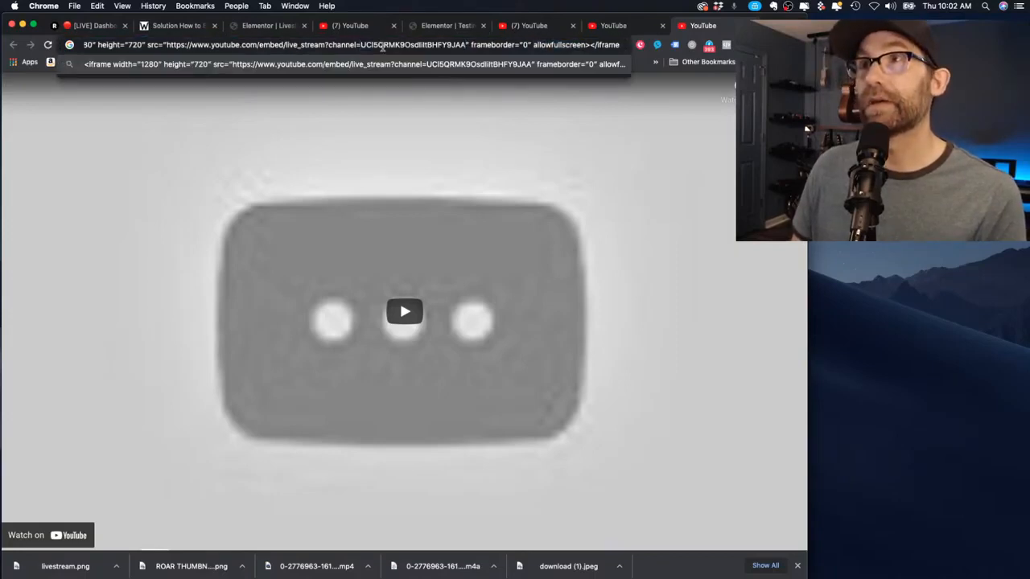
key("super+a")
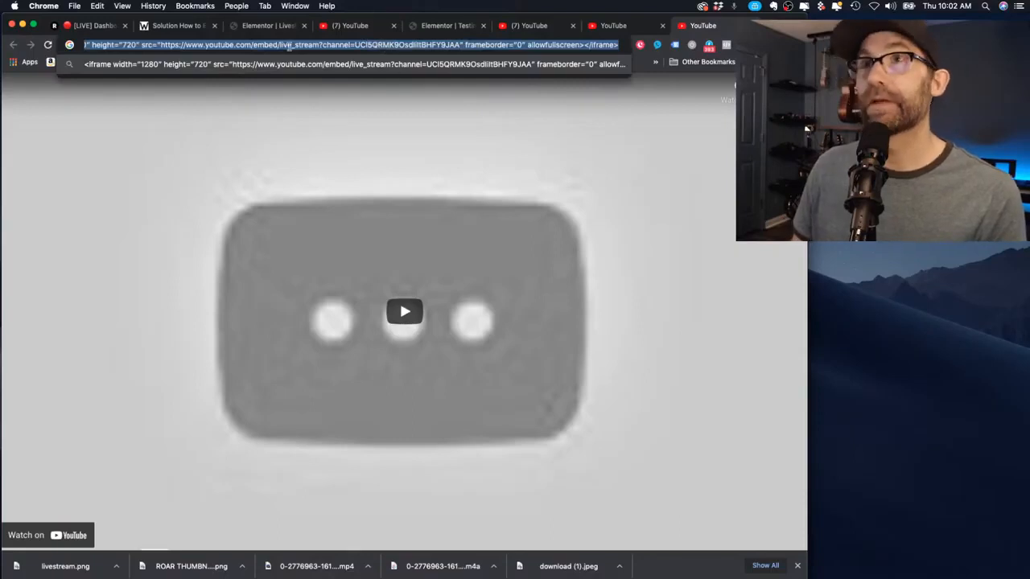
In the Evernote setup note, select and review the first iframe code block
key("super+Tab")
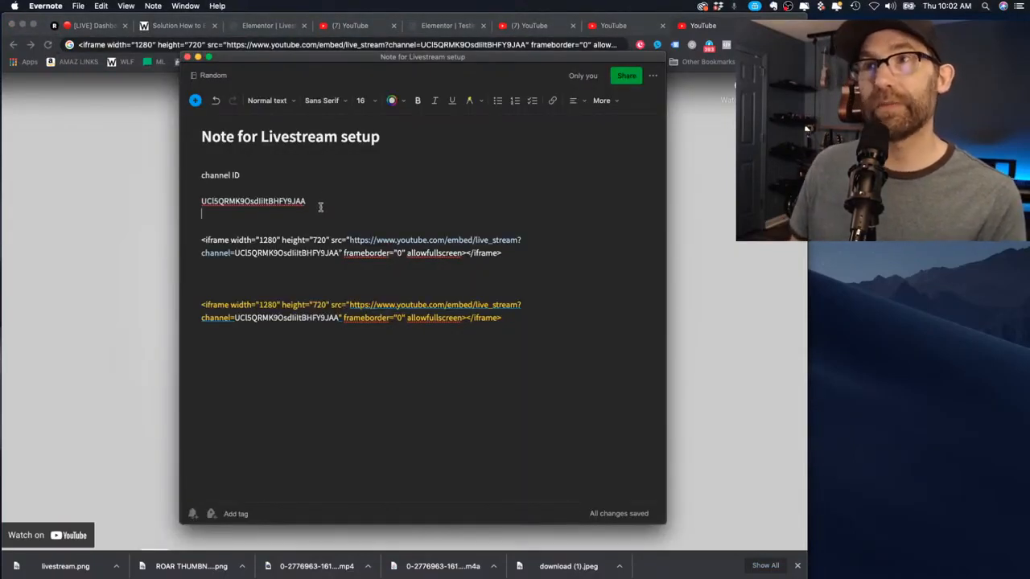
left_click(372, 215)
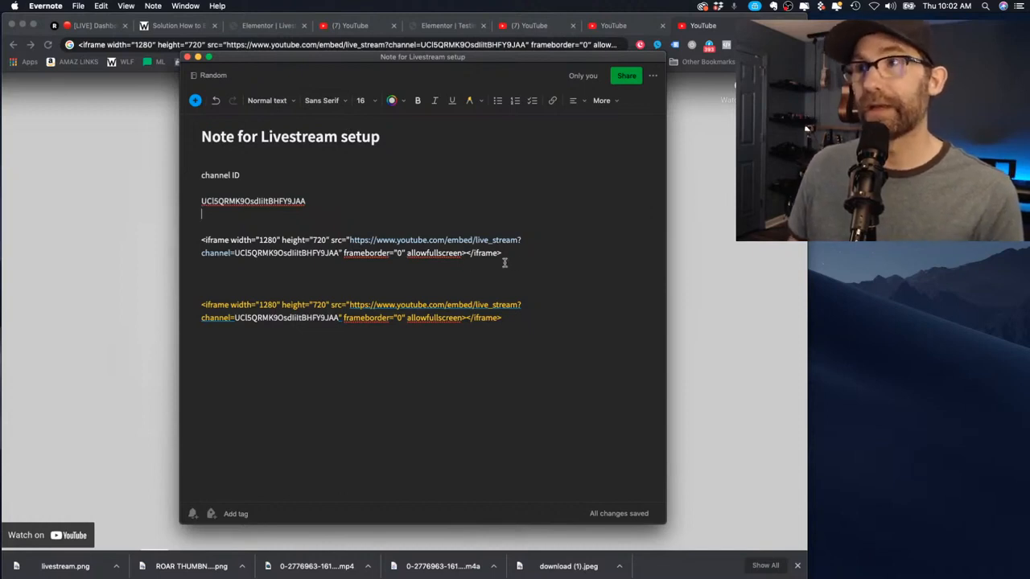
left_click_drag(504, 262, 192, 240)
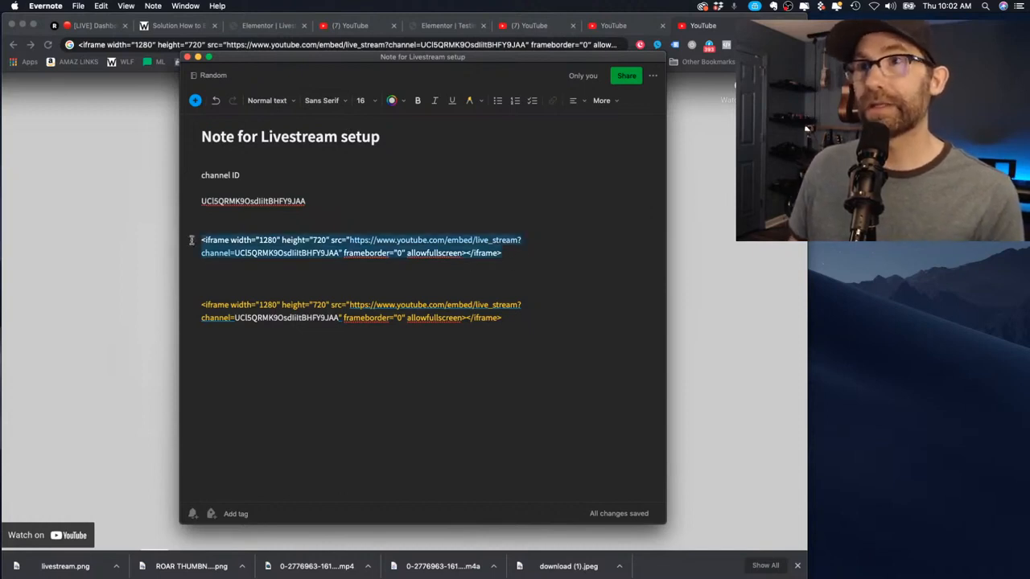
left_click(277, 239)
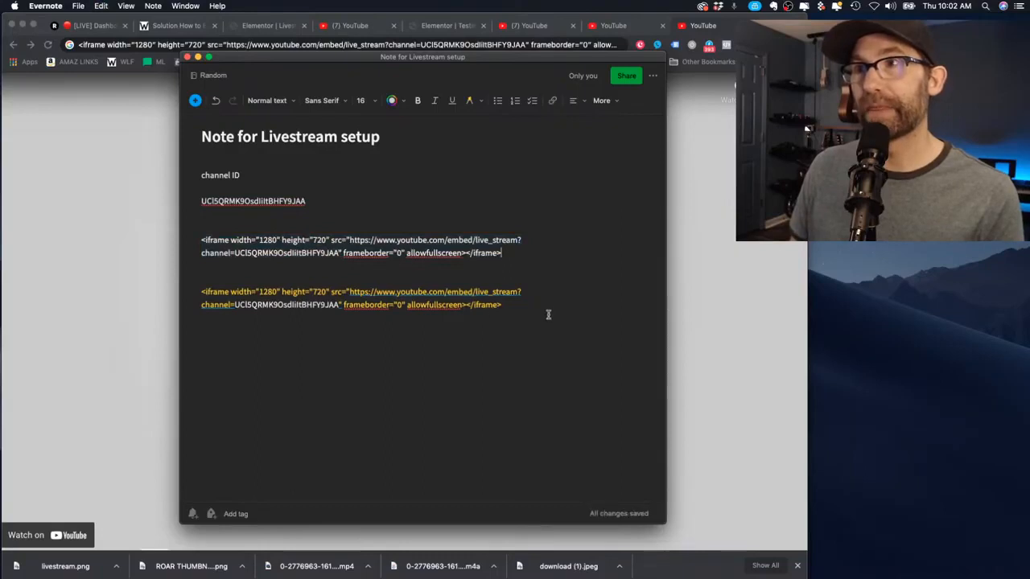
Delete the duplicate second iframe block from the note
left_click_drag(549, 314, 191, 288)
key("BackSpace")
key("BackSpace")
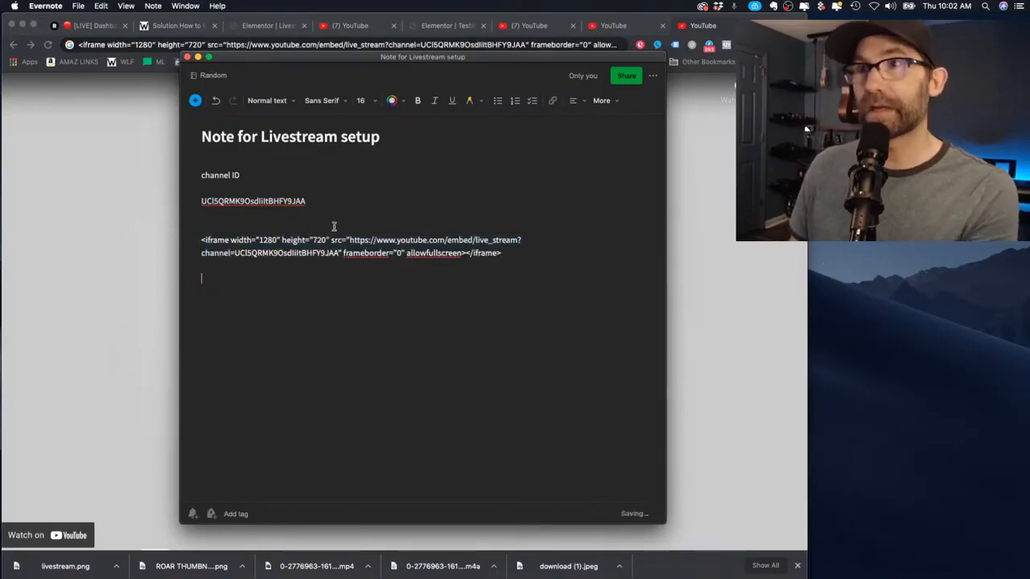
left_click(333, 227)
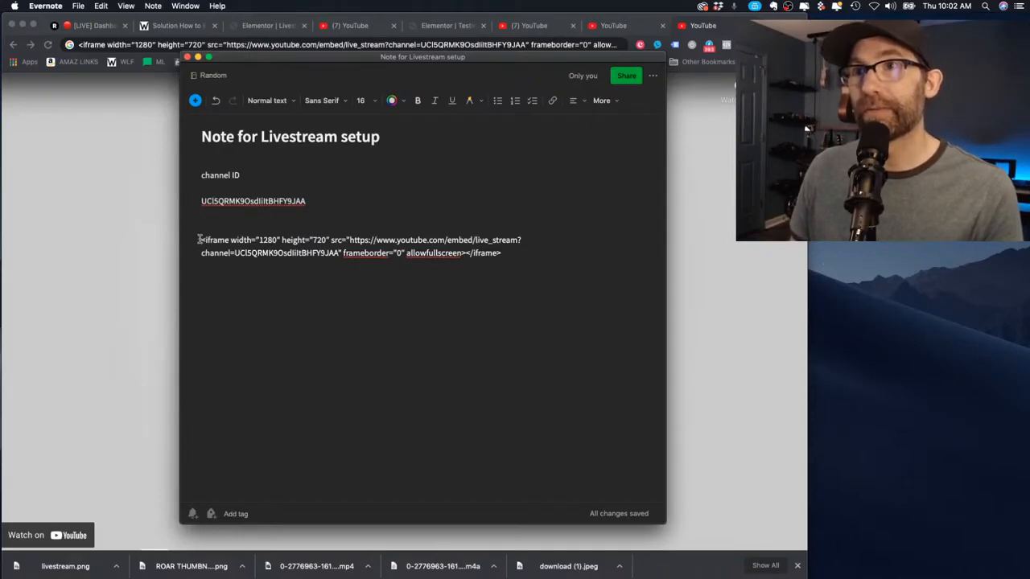
Select the remaining two-line embed code and return to the Elementor livestream tab in Chrome
left_click_drag(199, 238, 471, 281)
left_click(426, 254)
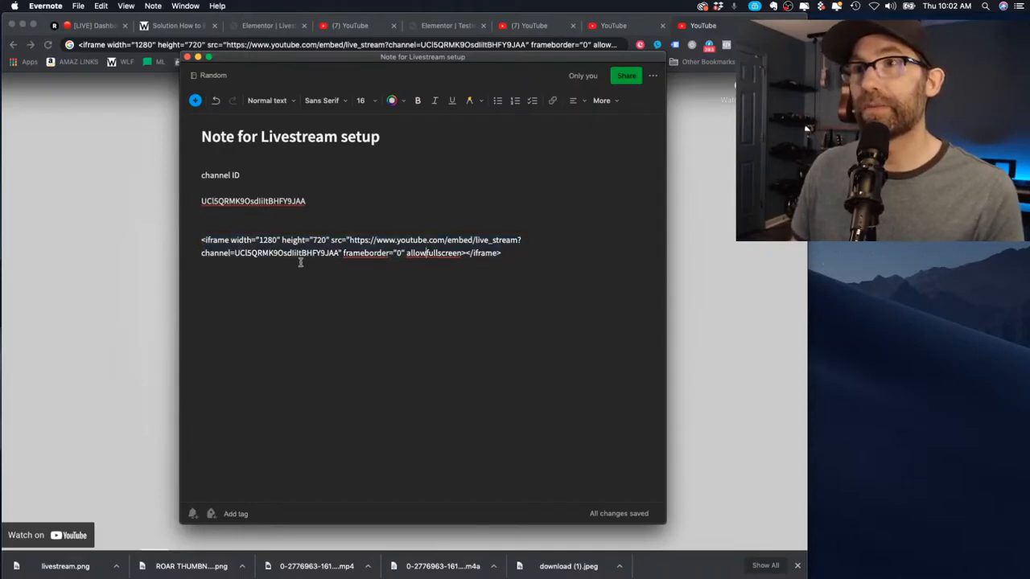
left_click_drag(336, 256, 249, 256)
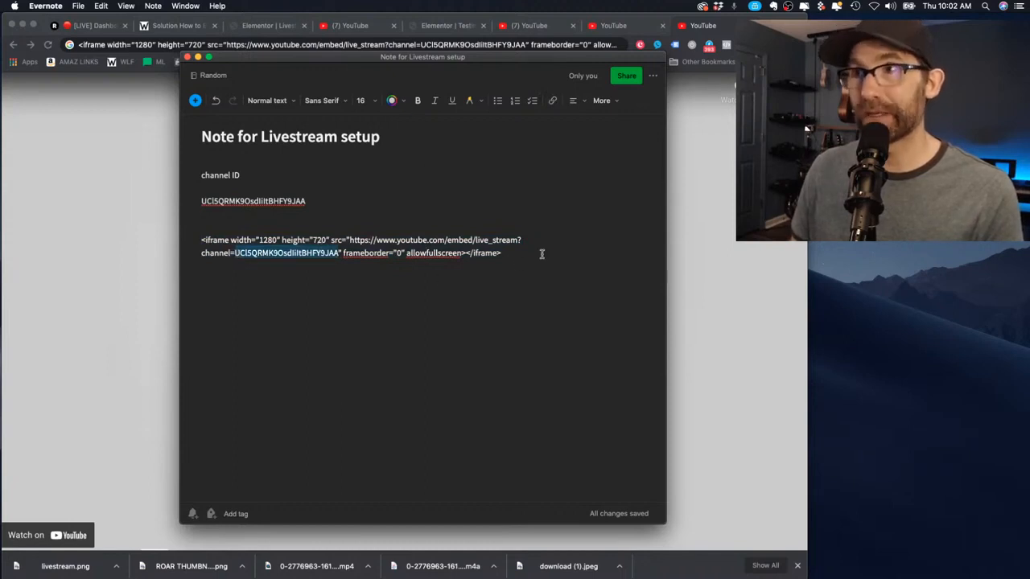
left_click_drag(541, 254, 191, 233)
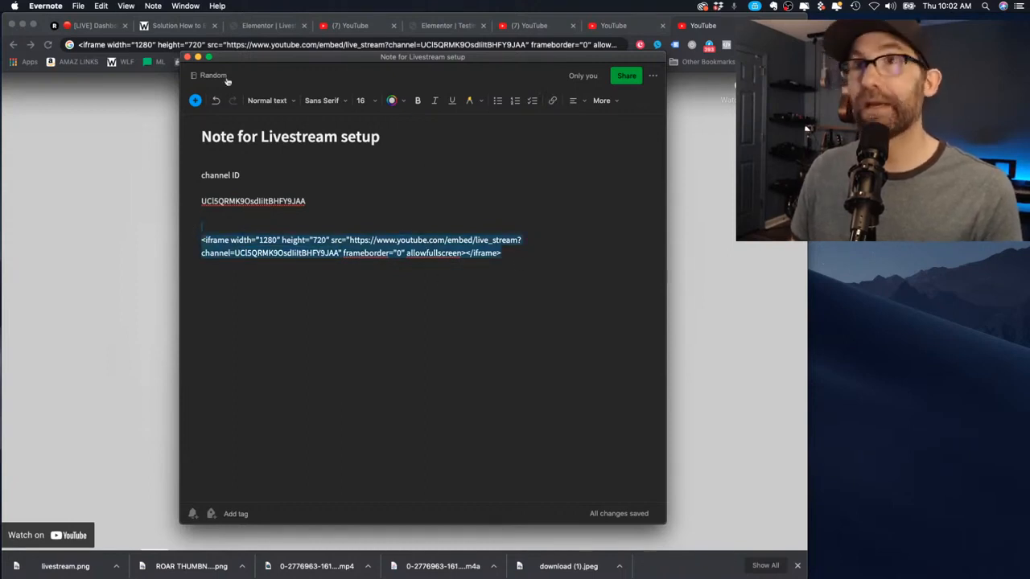
left_click(273, 28)
left_click(296, 26)
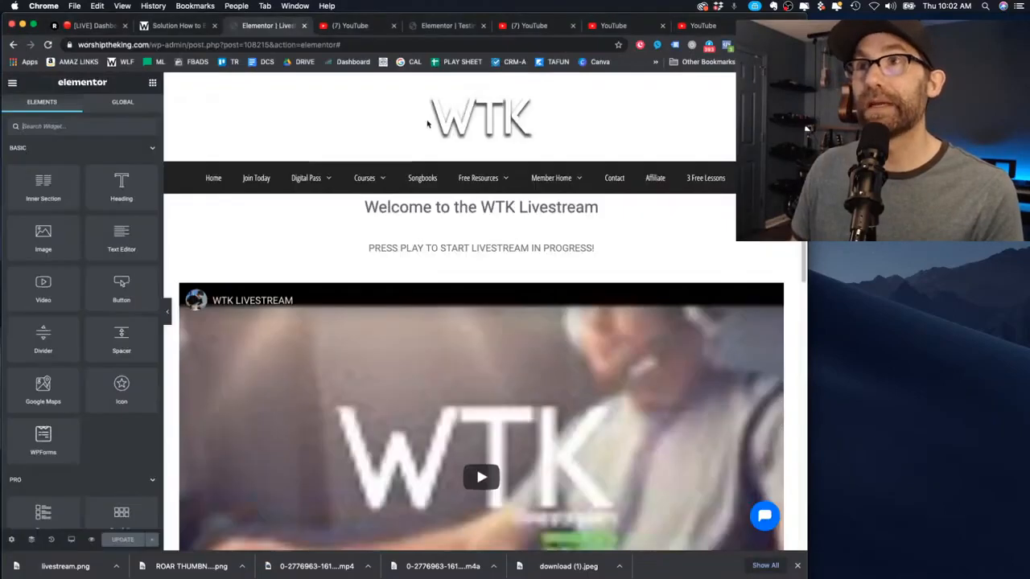
Replace the Testing page's HTML Code box contents with the new iframe embed code
left_click(453, 29)
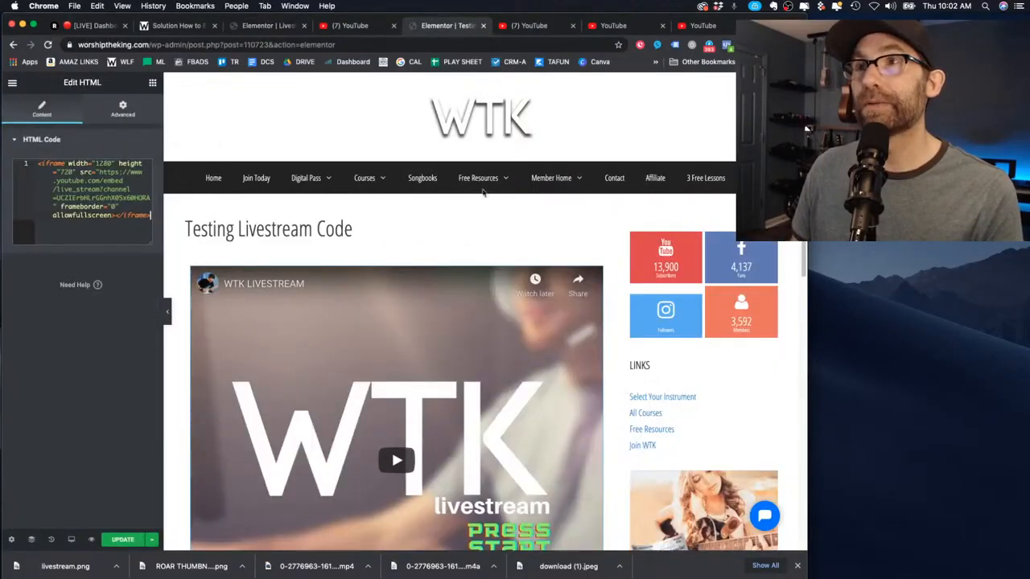
key("super+a")
key("BackSpace")
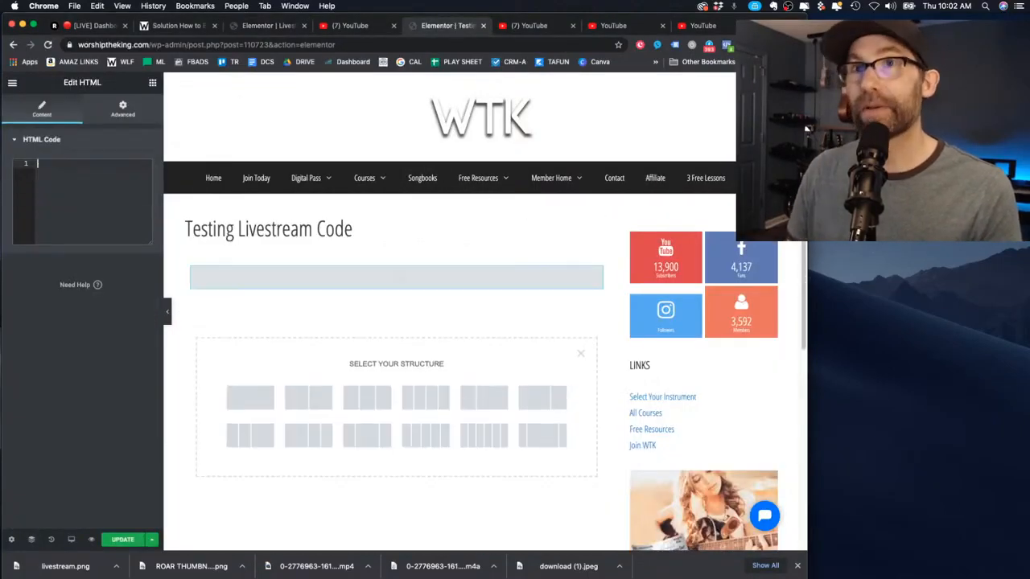
type("<iframe width=\"1280\" height=\"720\" src=\"https://www.youtube.com/embed/live_stream?channel=UClSQRMK9OsdIlItBHFY9JAA\" frameborder=\"0\" allowfullscreen></iframe>")
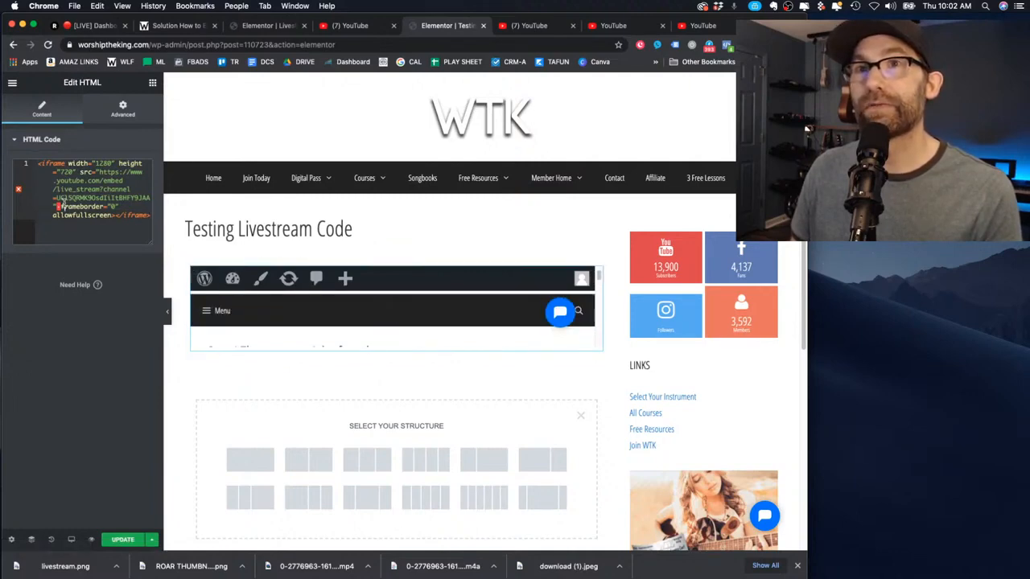
key("super+Tab")
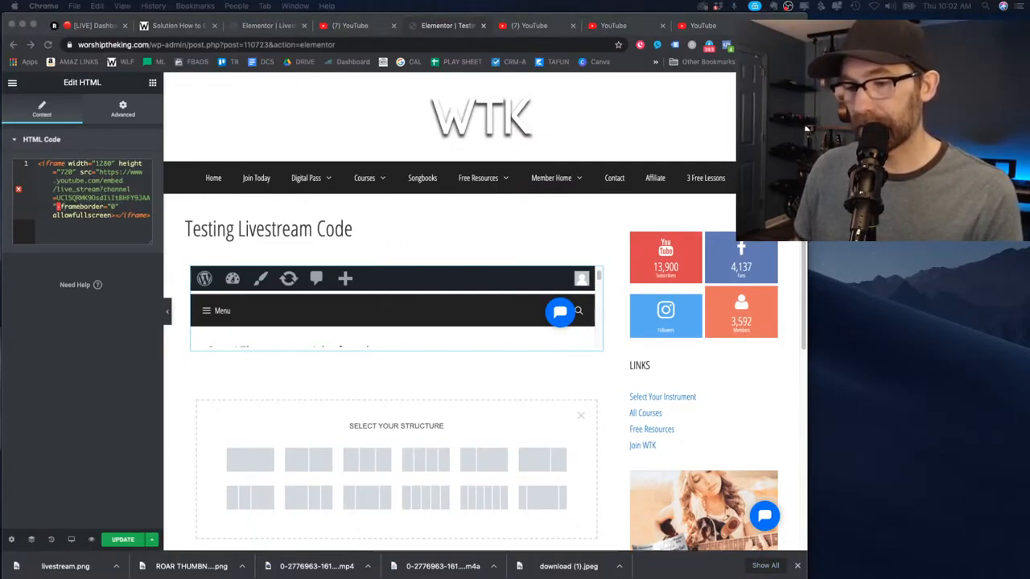
key("super+Tab")
key("super+a")
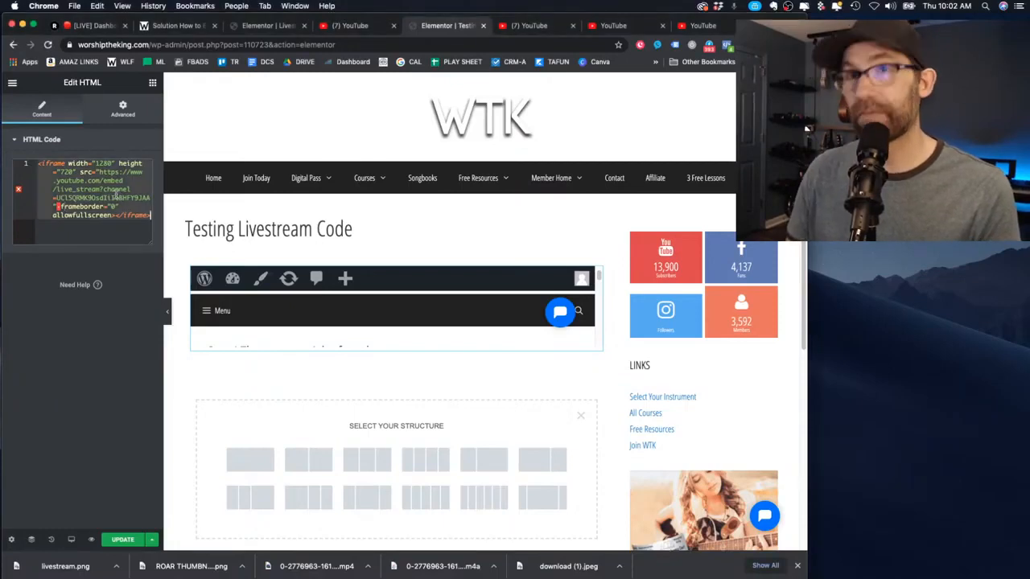
key("BackSpace")
type("<iframe width=\"1280\" height=\"720\" src=\"https://www.youtube.com/embed/live_stream?channel=UCZIErbHLrGGhX05x6HORA\" frameborder=\"0\" allowfullscreen></iframe>")
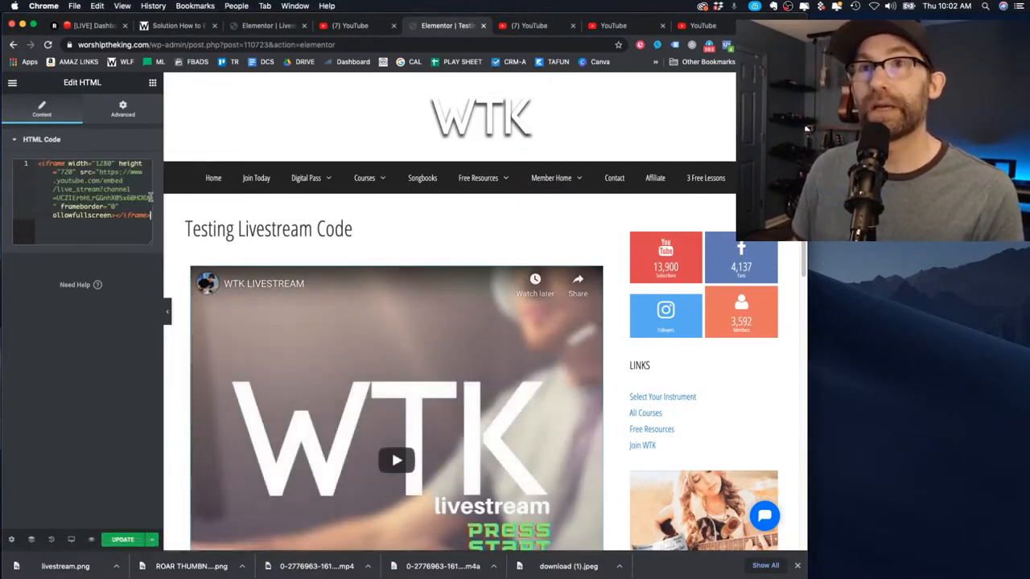
key("super+Tab")
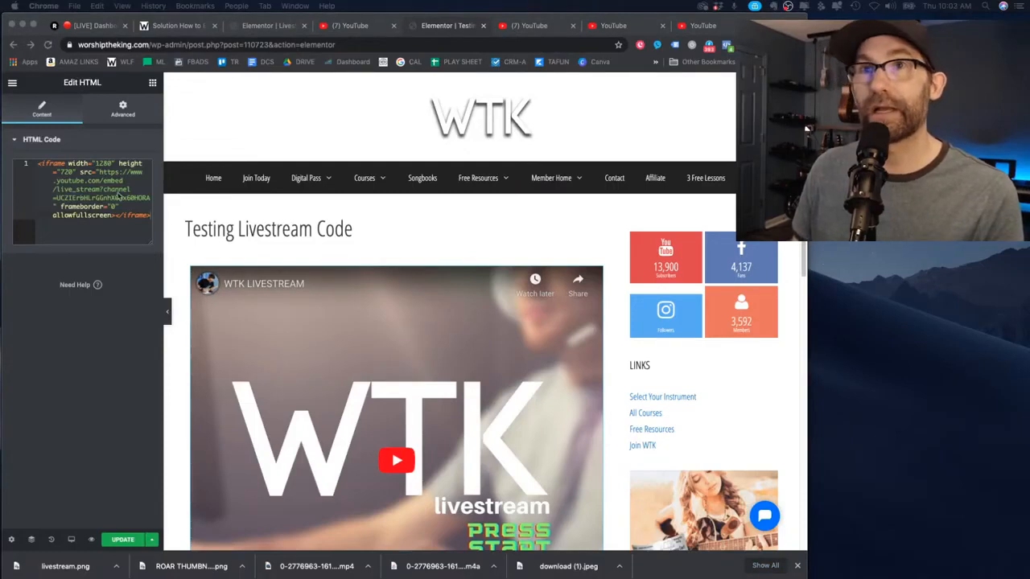
key("super+Tab")
Edit the channel ID value inside the pasted embed code
left_click_drag(149, 198, 88, 198)
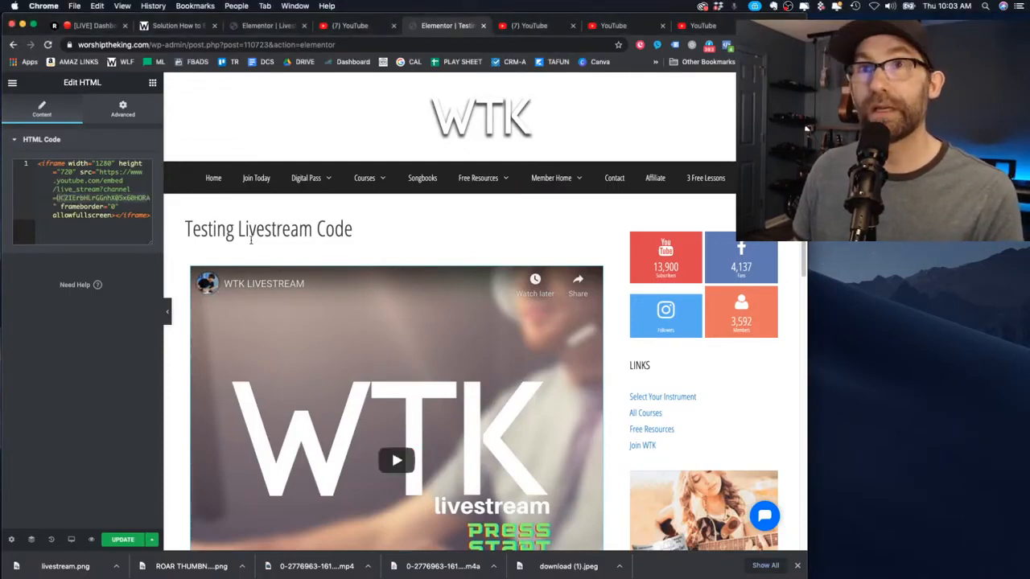
type("UCTSQRMK9OsdIitBHFY9JAA")
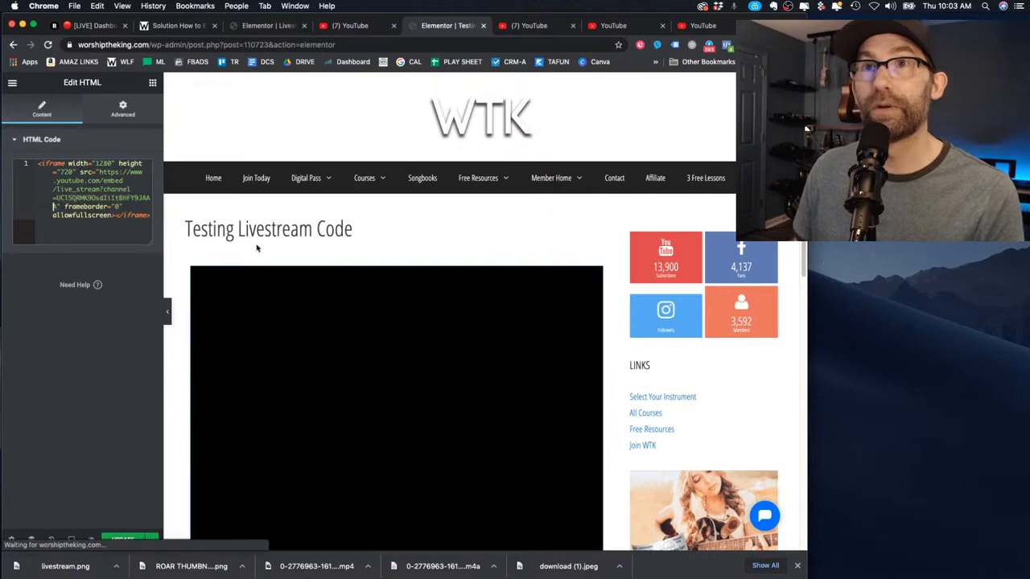
key("super+z")
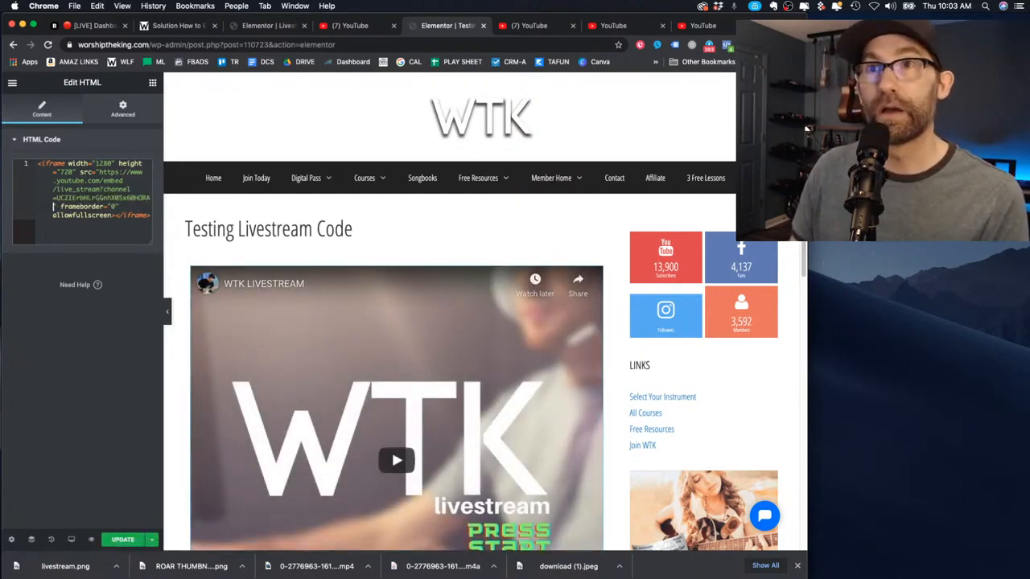
key("super+v")
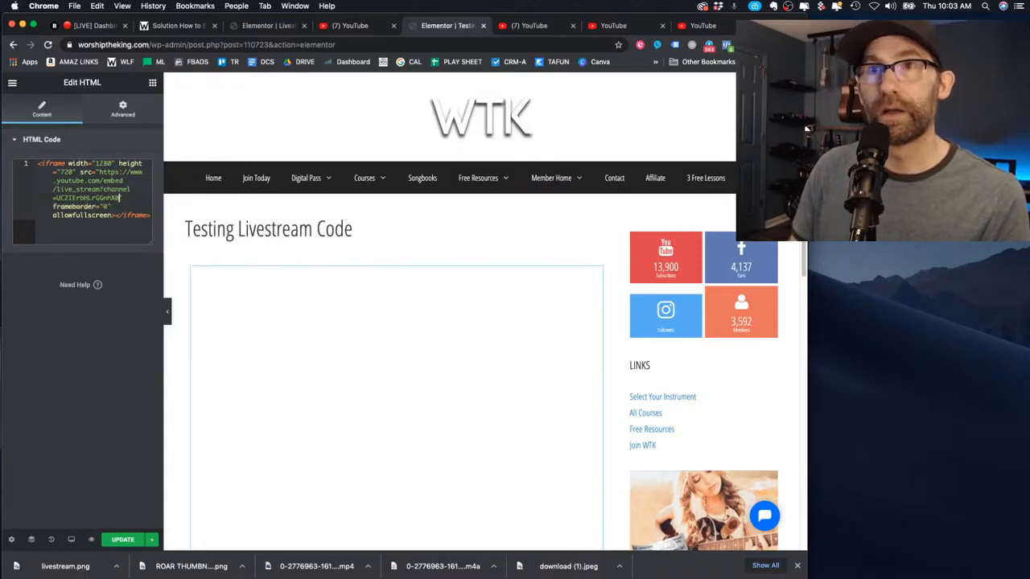
key("BackSpace")
key("BackSpace")
key("BackSpace")
key("BackSpace")
key("BackSpace")
key("BackSpace")
key("BackSpace")
key("BackSpace")
key("BackSpace")
key("BackSpace")
key("BackSpace")
key("BackSpace")
key("BackSpace")
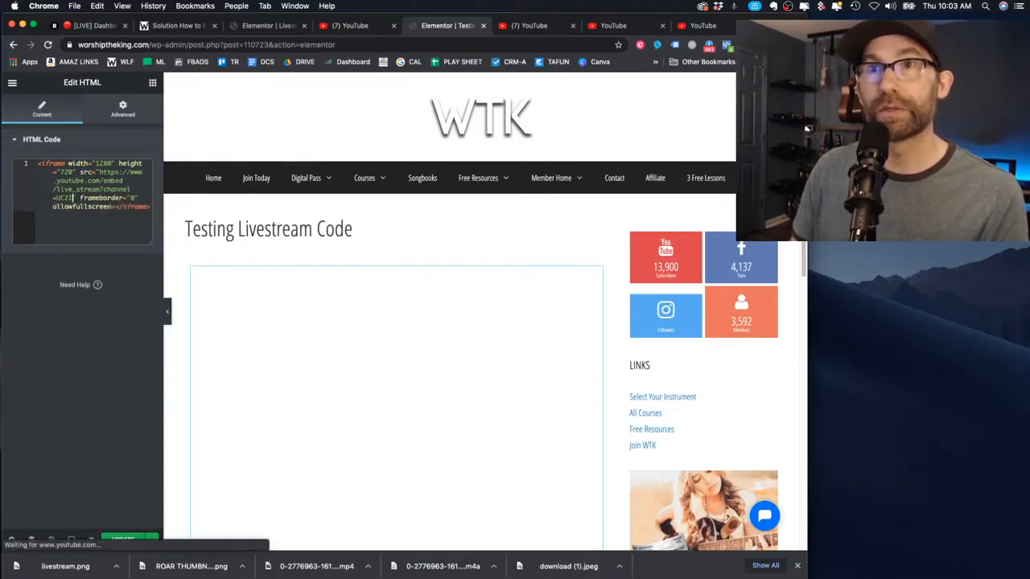
type("5QRMK9OsdI1tBHFY9JAA")
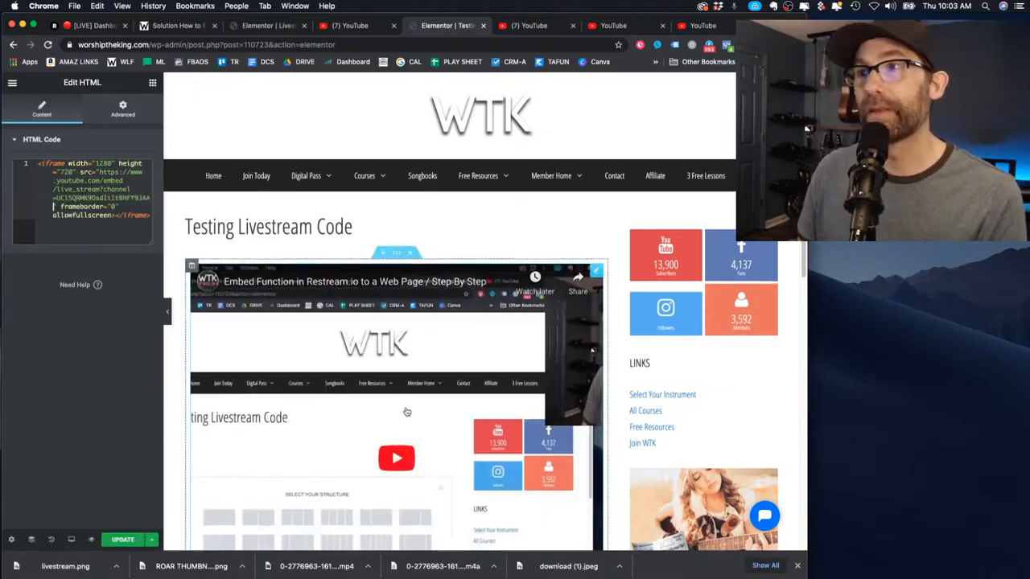
Check the embedded video preview, then save the Testing Livestream Code page with UPDATE
scroll(406, 412, "down", 4)
scroll(407, 410, "up", 1)
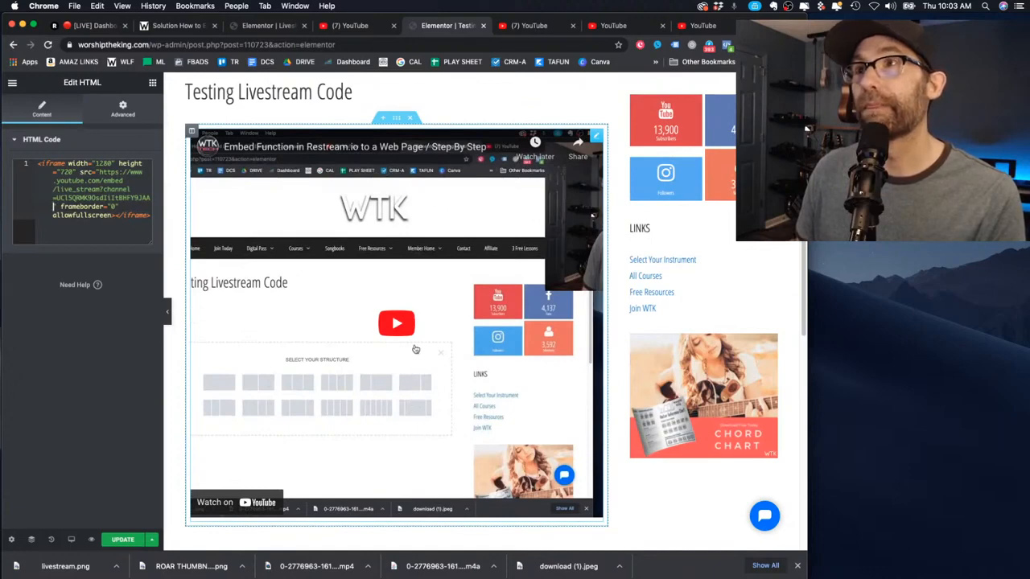
scroll(415, 349, "down", 3)
scroll(416, 354, "up", 2)
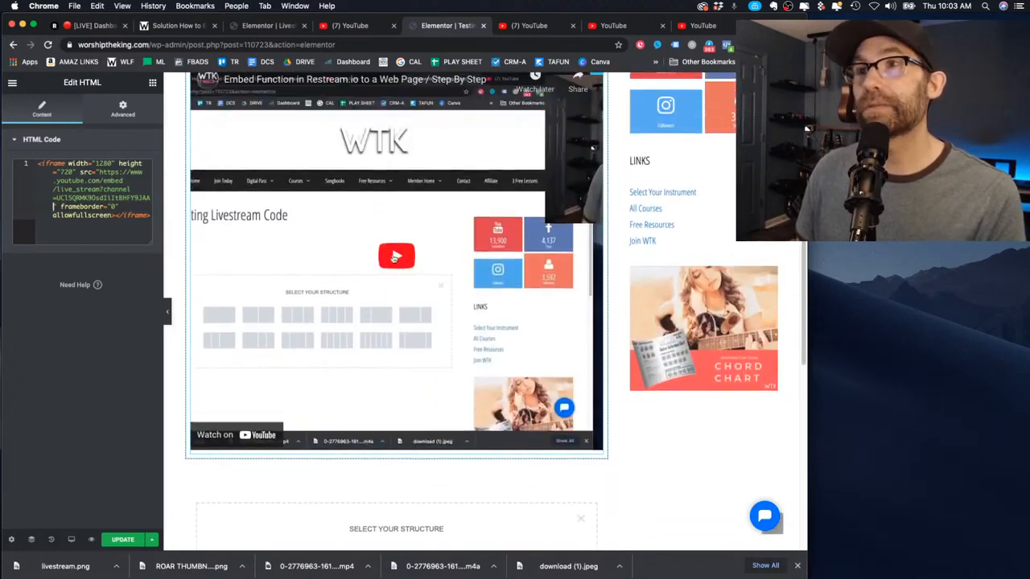
scroll(503, 359, "up", 3)
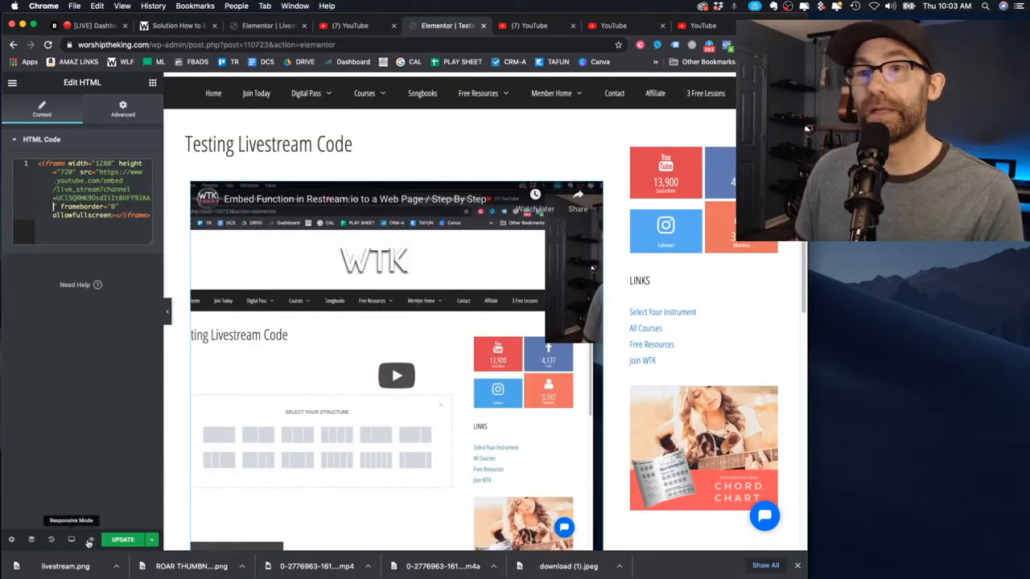
left_click(122, 539)
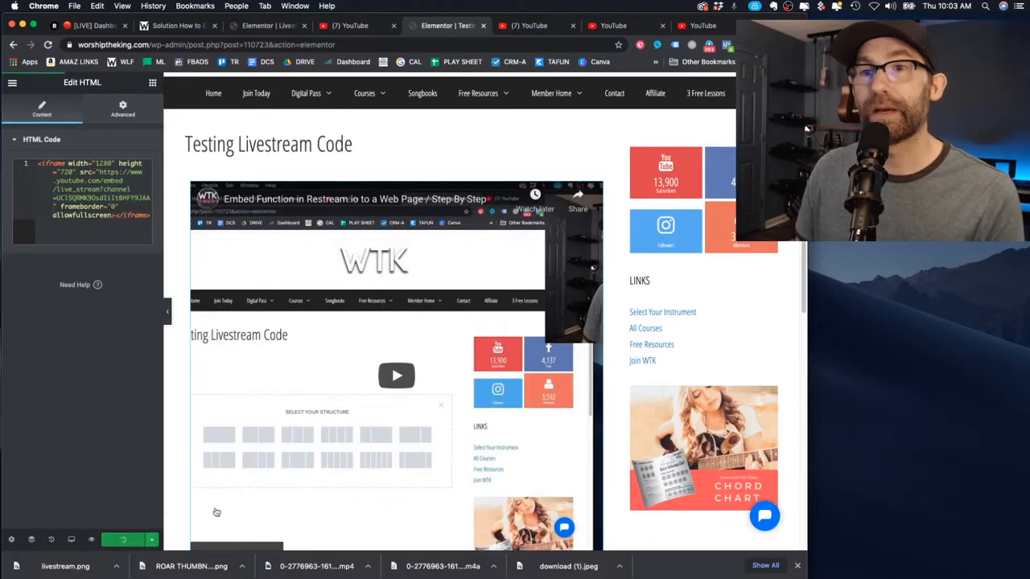
scroll(350, 375, "down", 2)
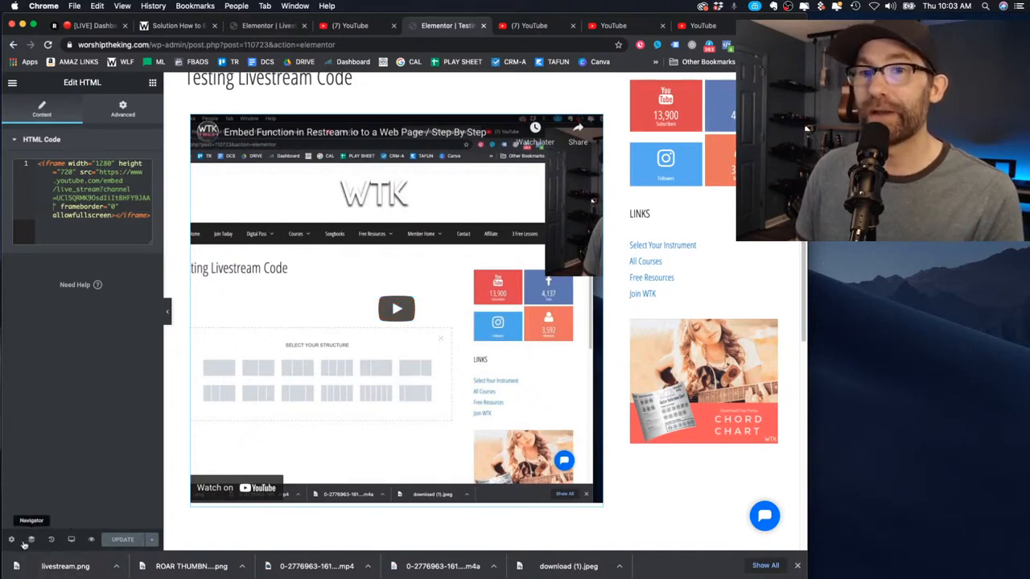
Browse the Page Settings tabs and set Page Layout to Elementor Full Width
left_click(12, 541)
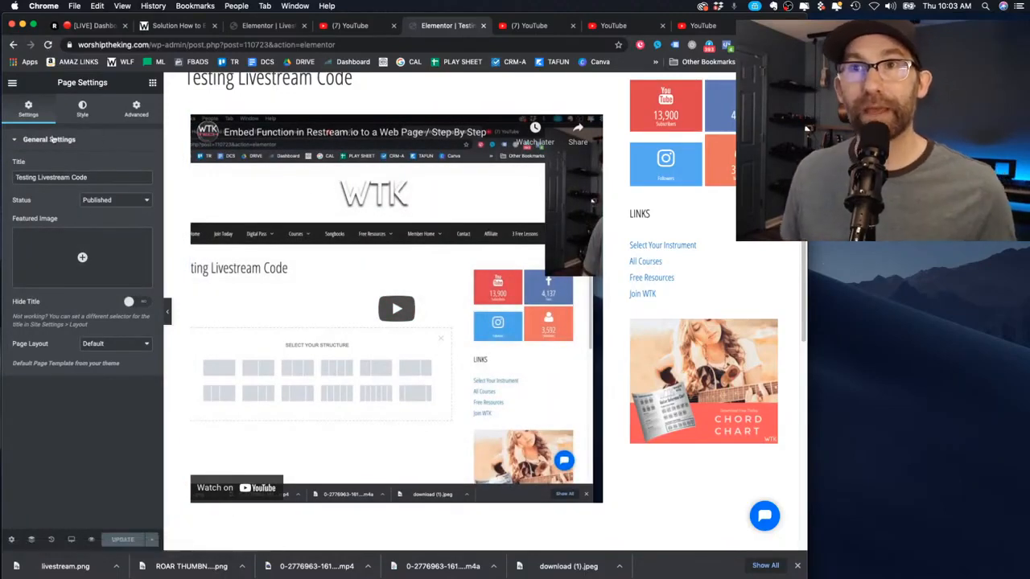
left_click(82, 109)
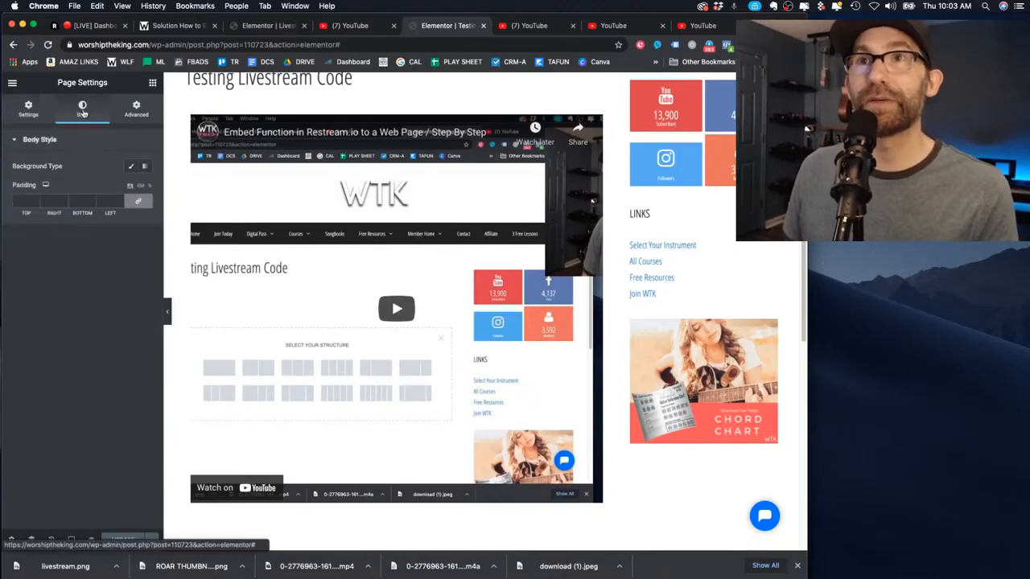
left_click(136, 110)
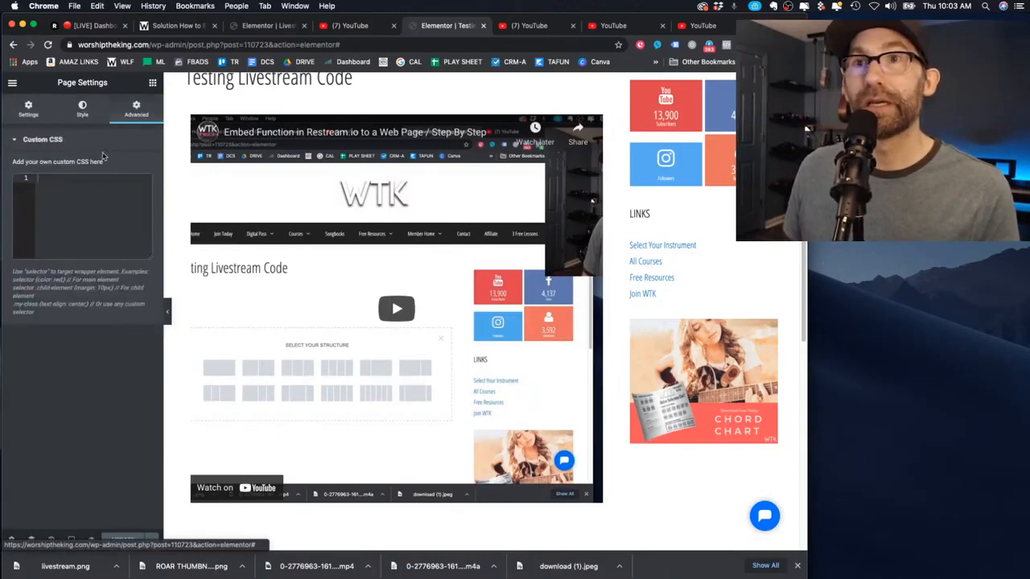
left_click(83, 113)
left_click(29, 110)
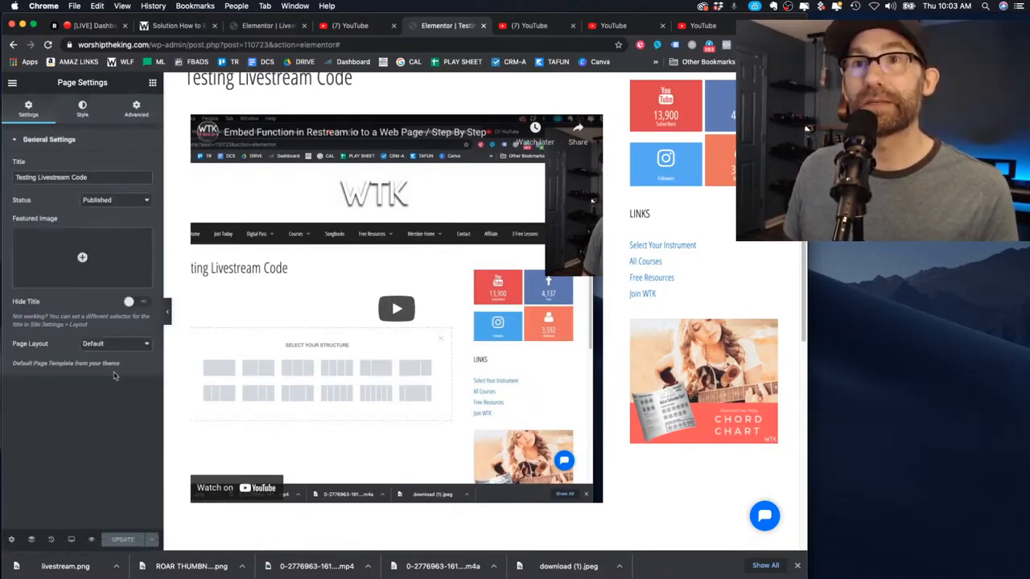
left_click(143, 344)
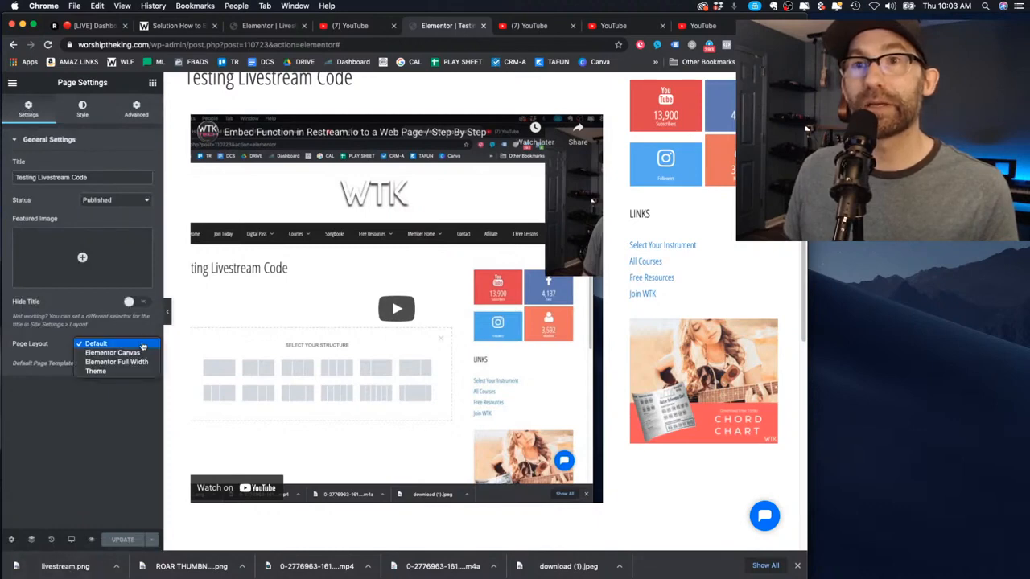
left_click(137, 362)
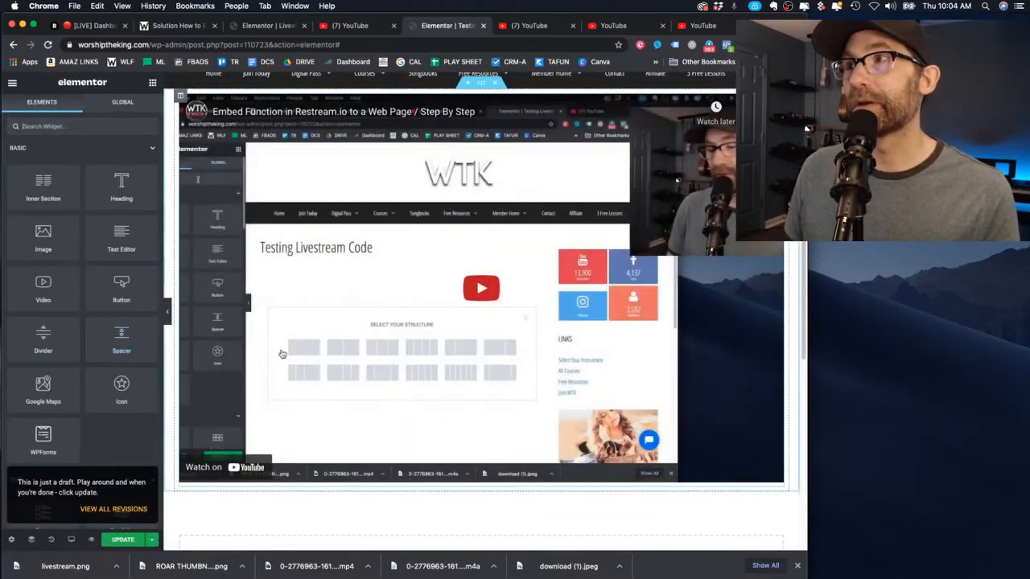
Try the Elementor Canvas layout, then revert Page Layout to Default
scroll(81, 322, "down", 5)
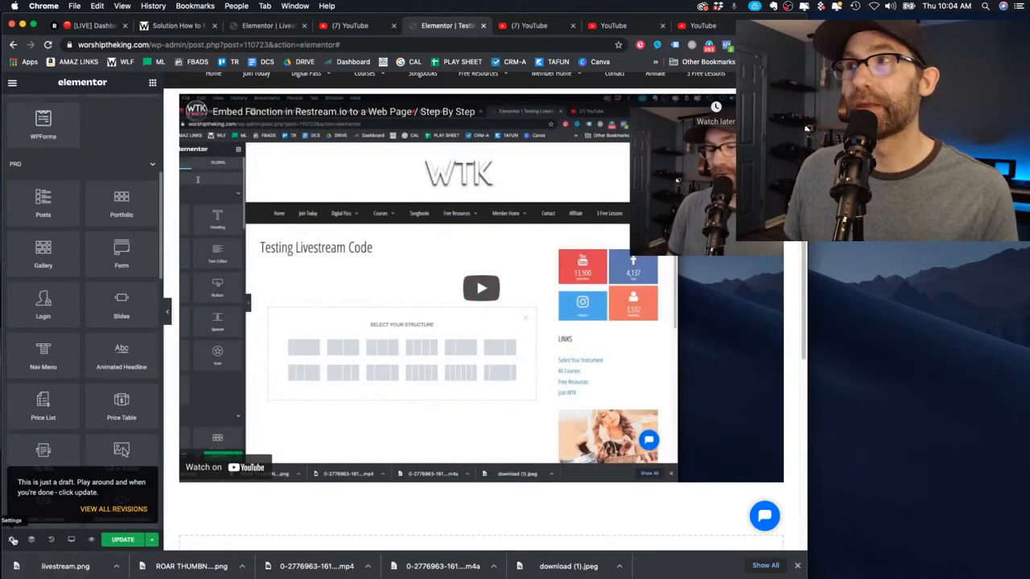
left_click(12, 540)
left_click(125, 347)
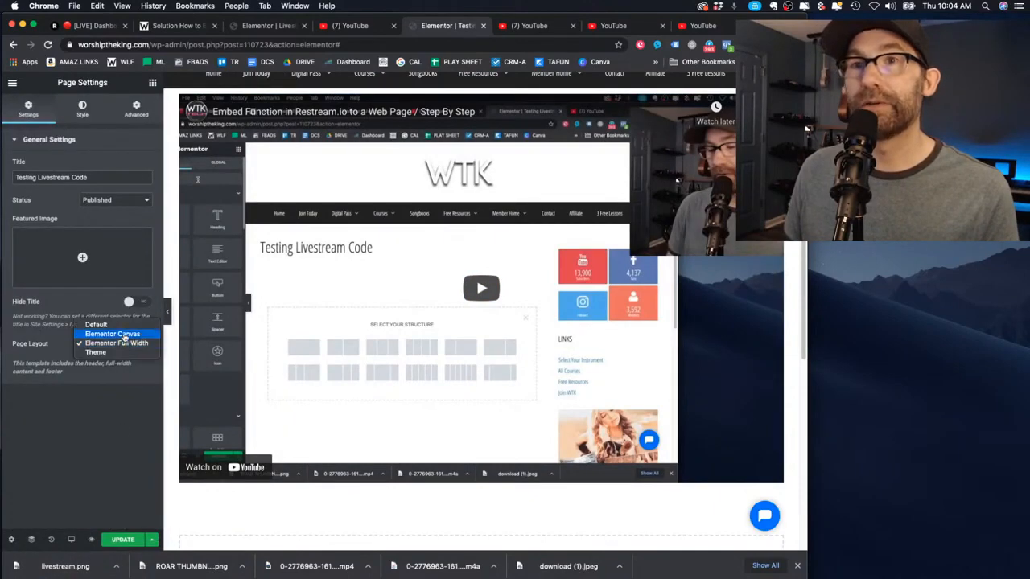
left_click(121, 336)
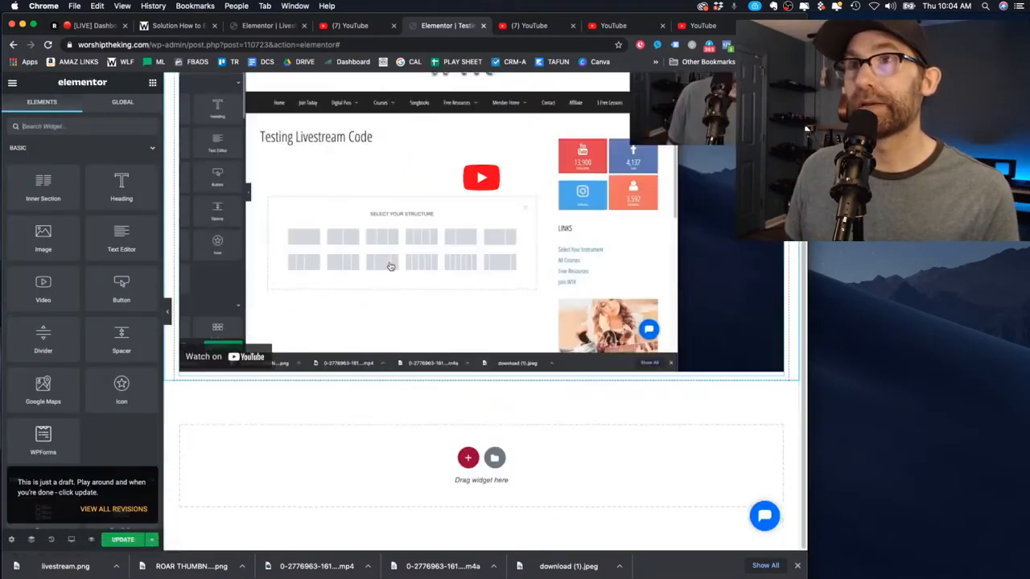
left_click(12, 539)
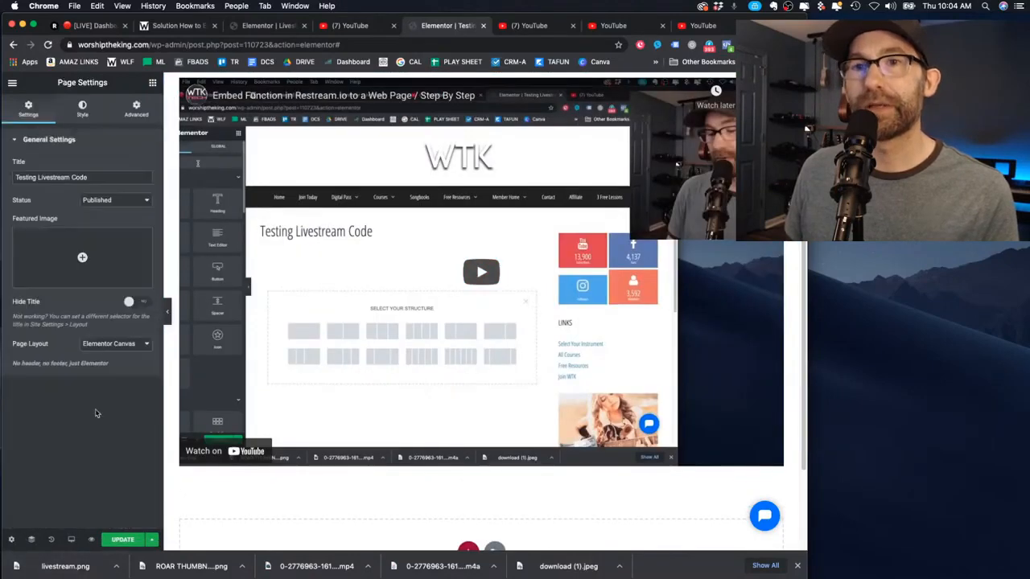
left_click(113, 344)
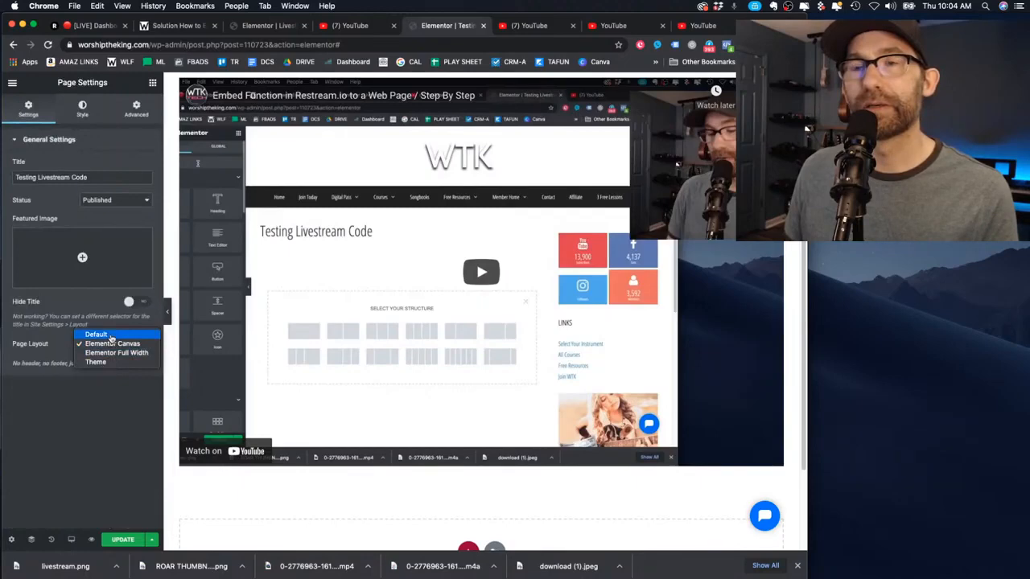
left_click(110, 336)
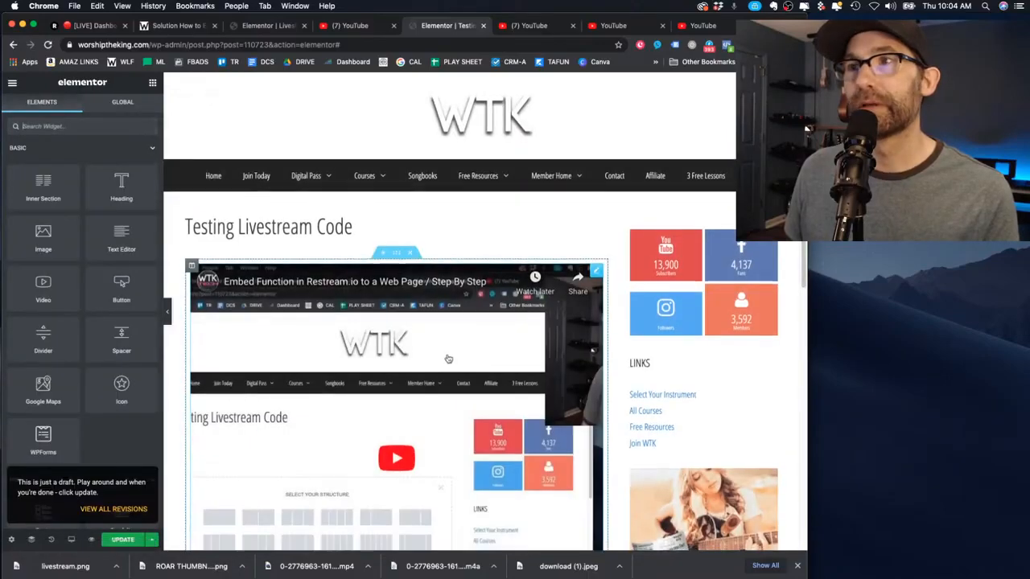
Set Page Layout to Elementor Full Width again and switch to the WTK Livestream editor
scroll(551, 378, "down", 3)
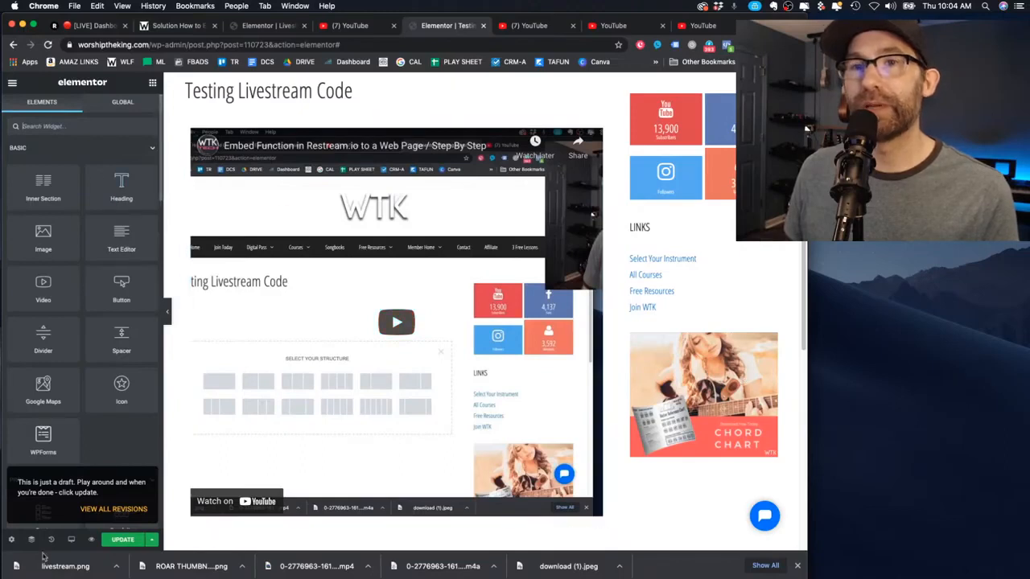
left_click(11, 540)
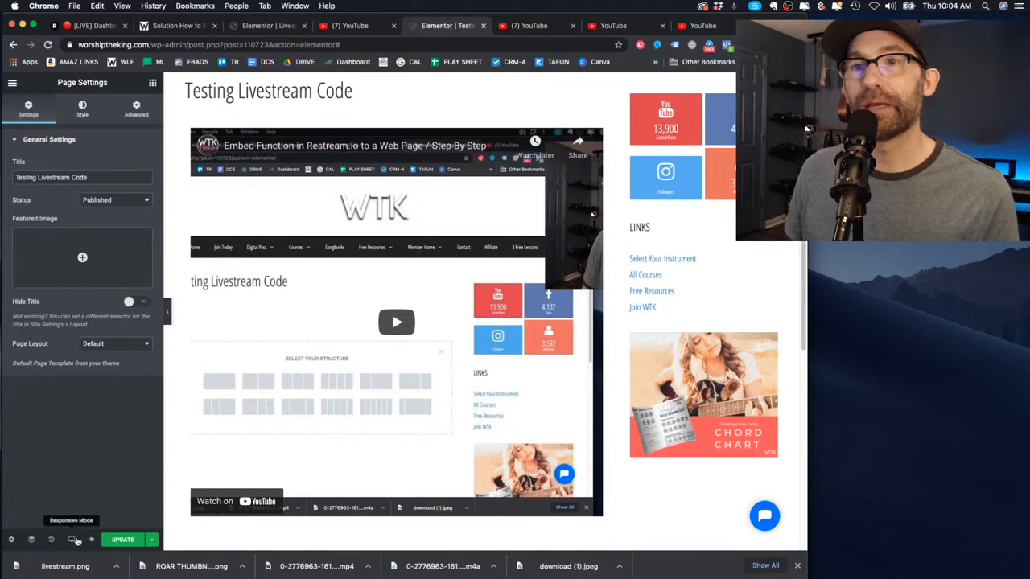
left_click(115, 343)
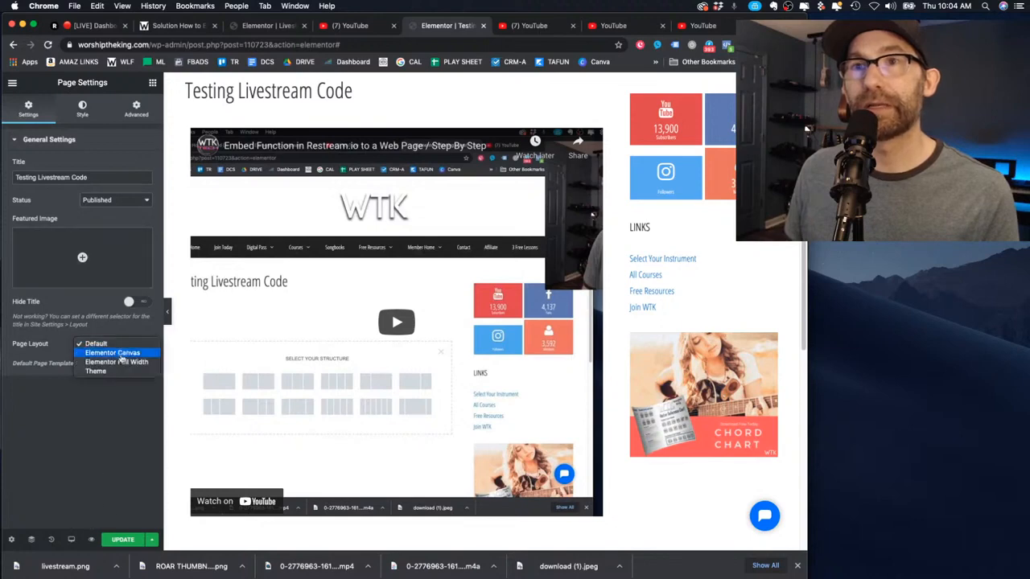
left_click(121, 363)
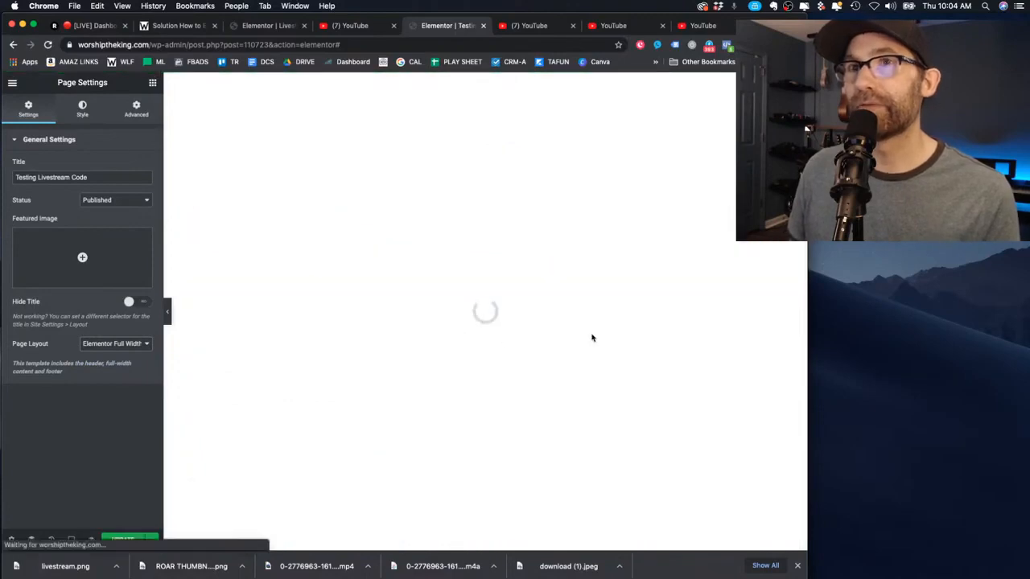
left_click(255, 32)
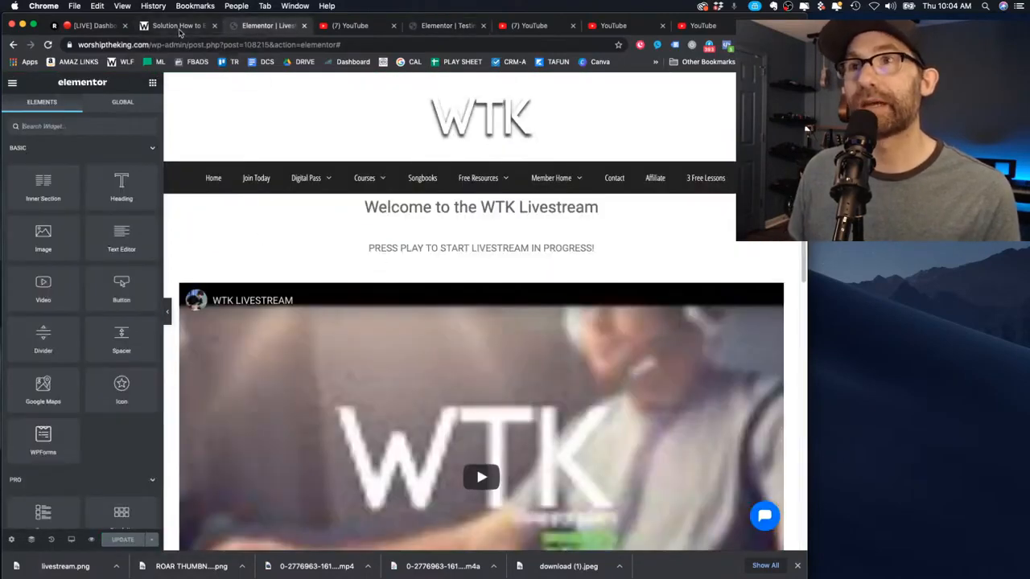
left_click(185, 29)
left_click(182, 314)
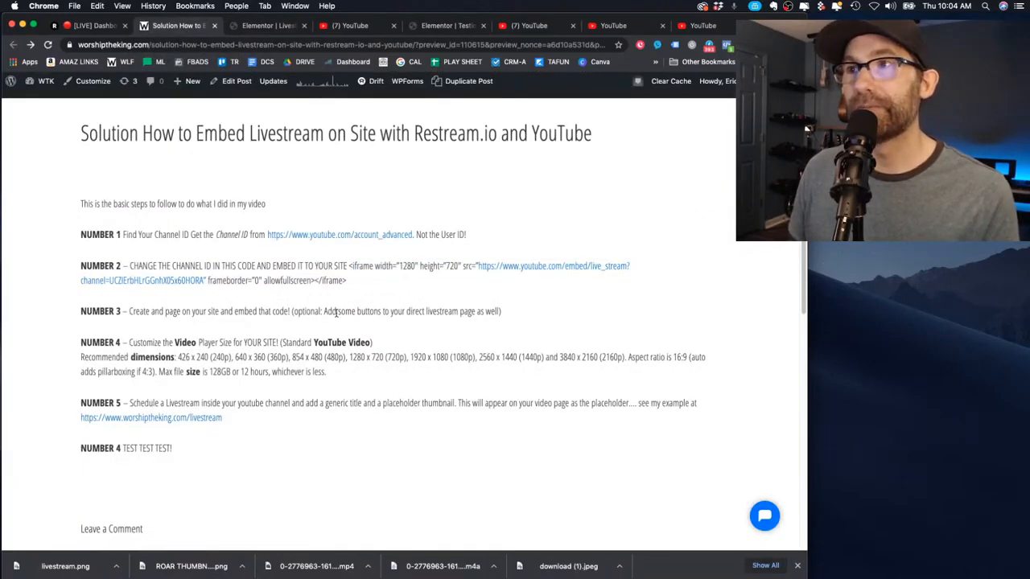
right_click(518, 270)
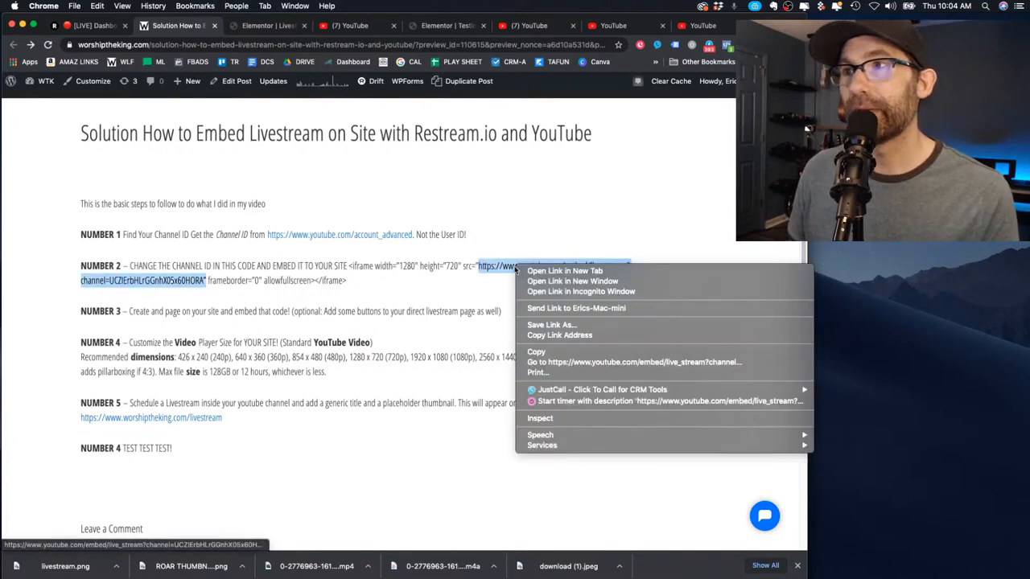
left_click(439, 280)
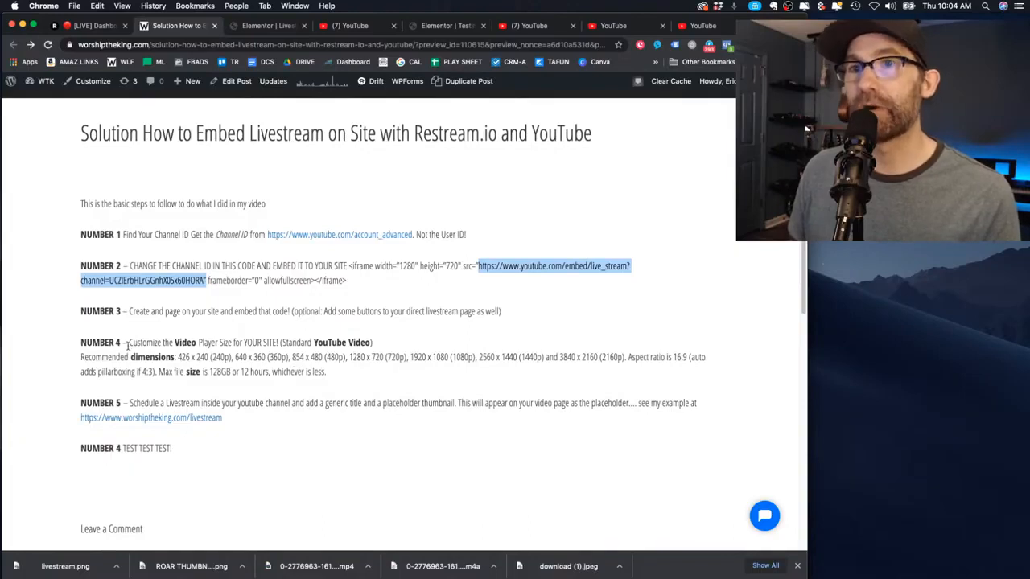
left_click(80, 344)
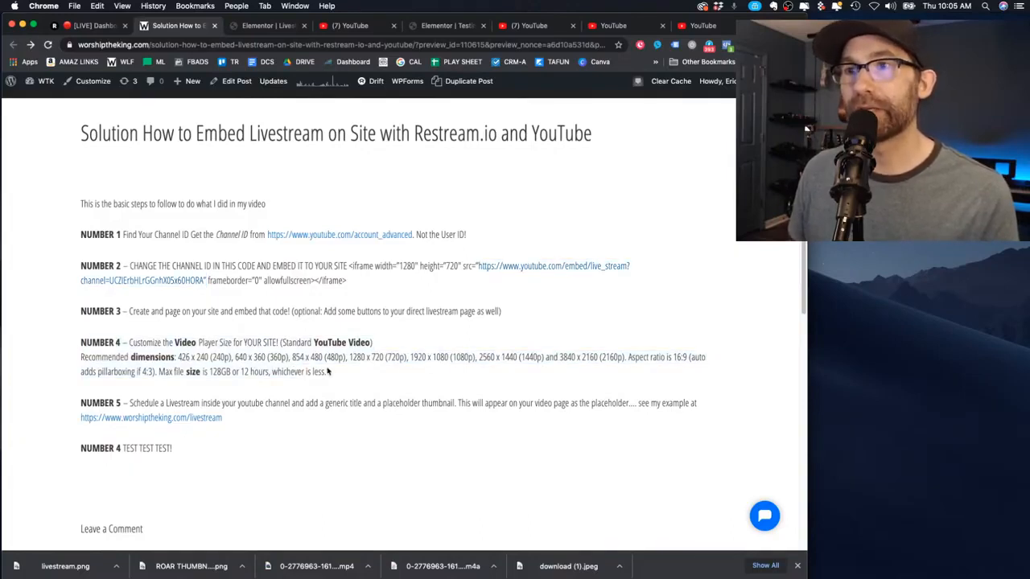
left_click(262, 27)
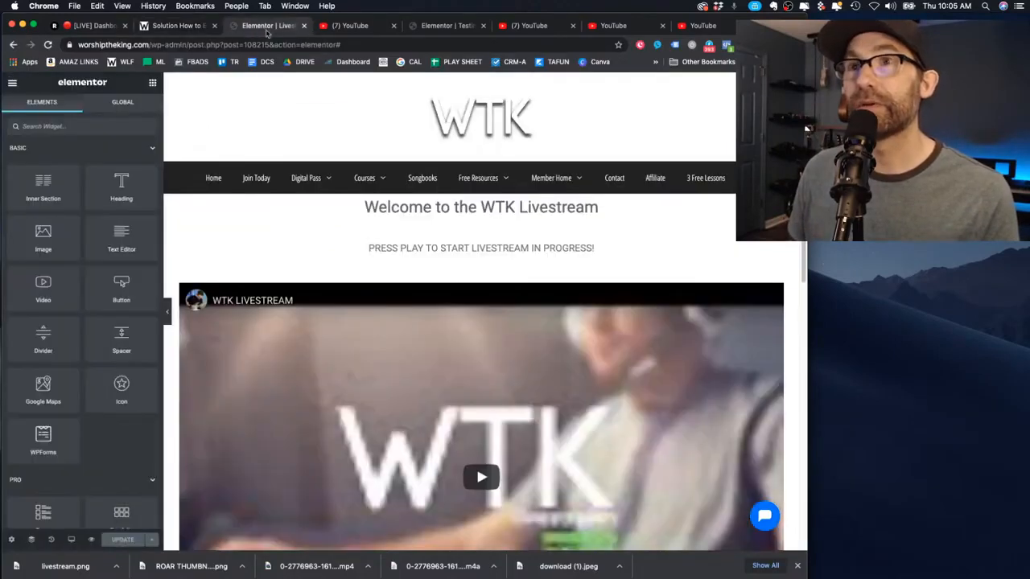
Open the Testing page's embed widget HTML code and compare it against the other open tabs
left_click(452, 26)
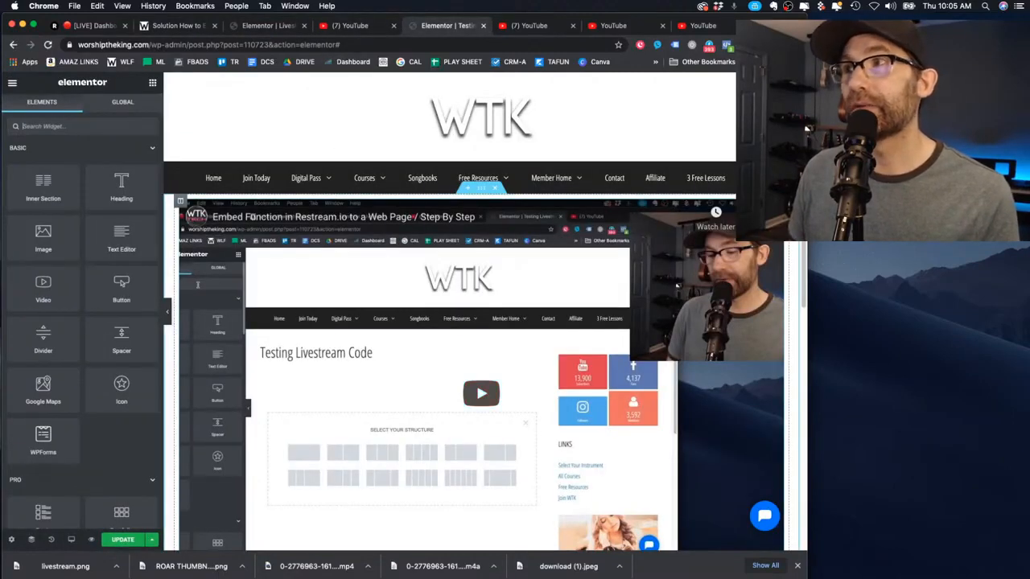
left_click(253, 217)
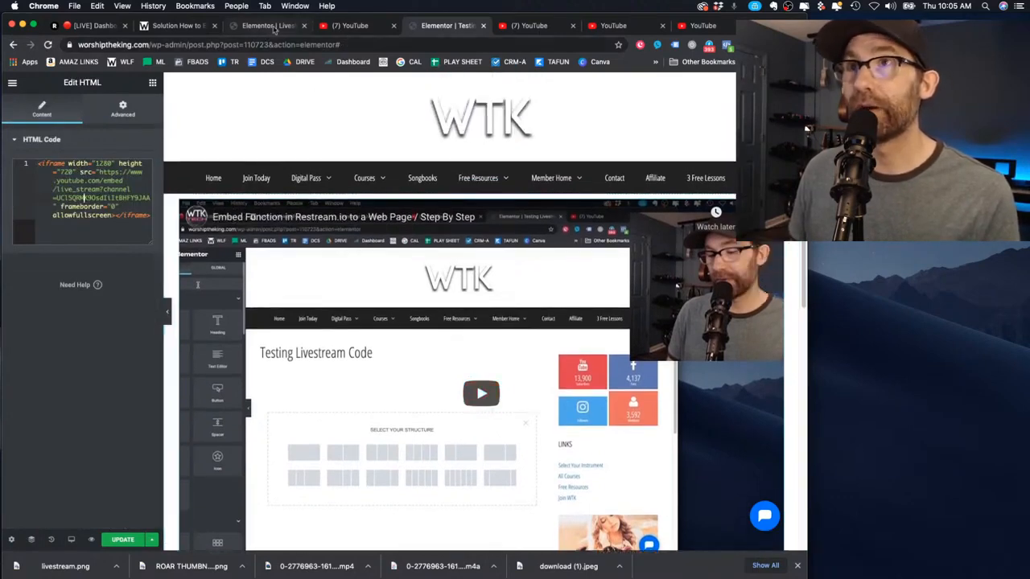
left_click(199, 27)
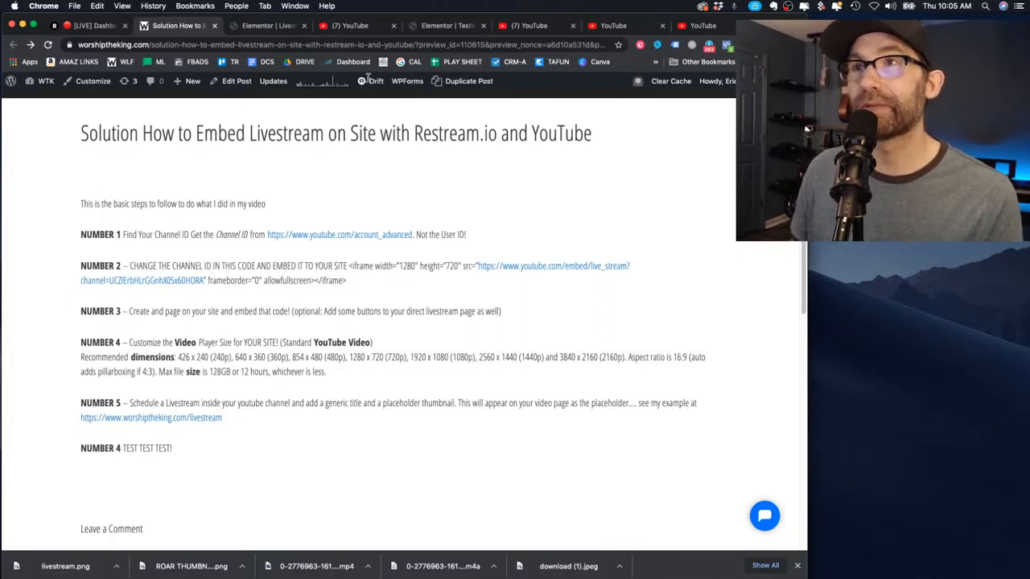
left_click(269, 26)
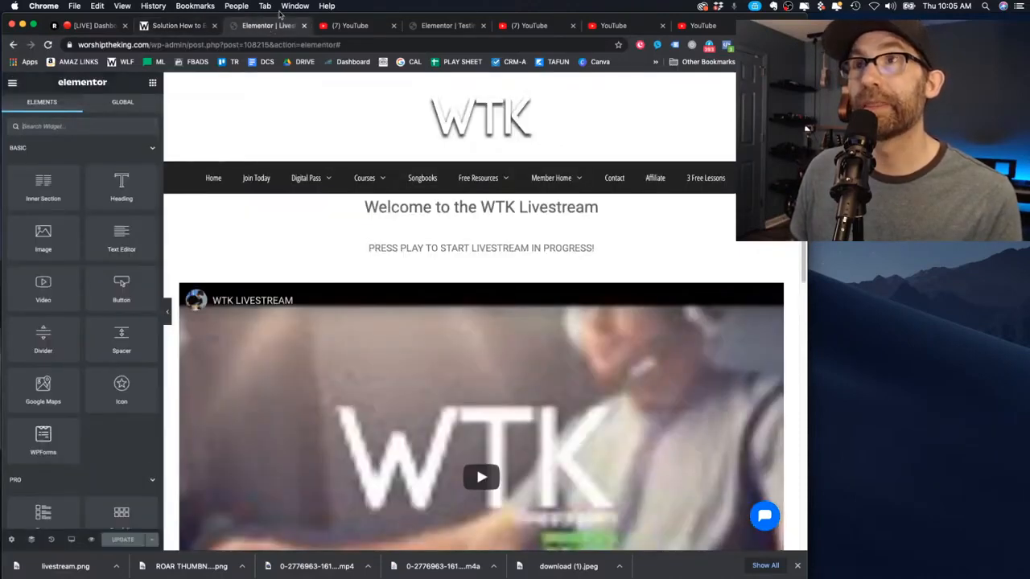
left_click(447, 26)
Play and then pause the embedded test video before switching to the instructions post
scroll(341, 301, "down", 3)
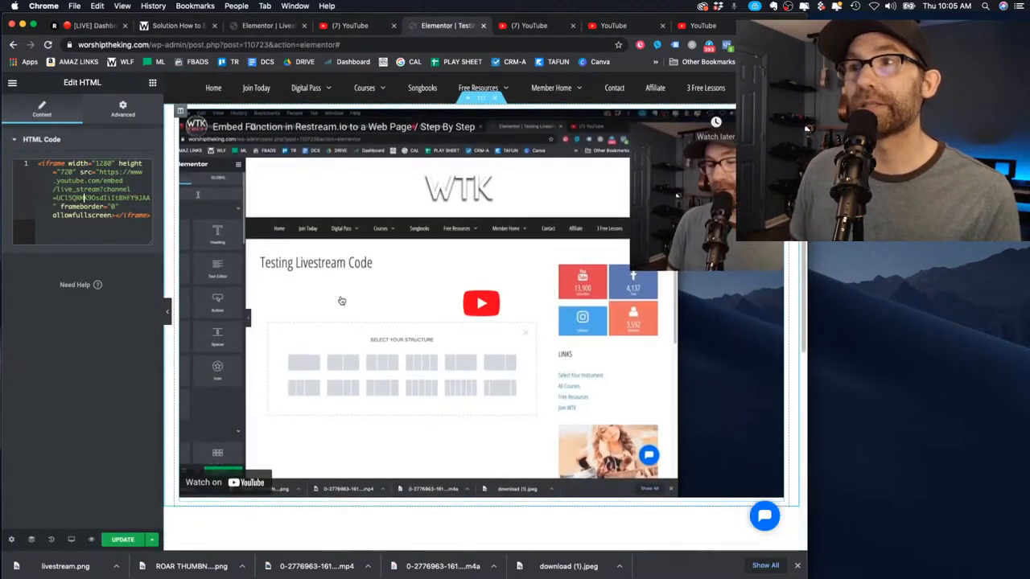
scroll(354, 297, "up", 3)
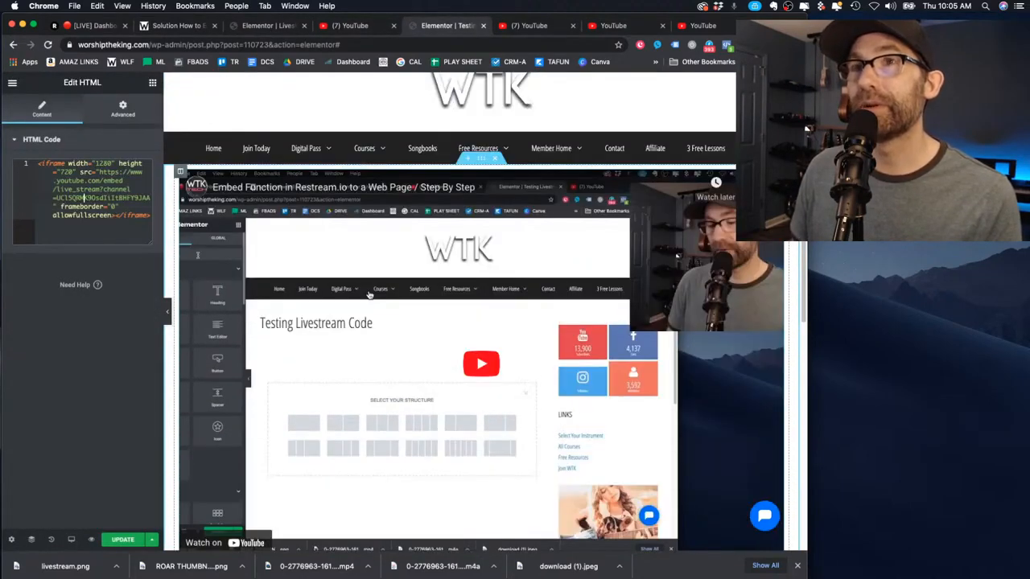
scroll(534, 353, "down", 2)
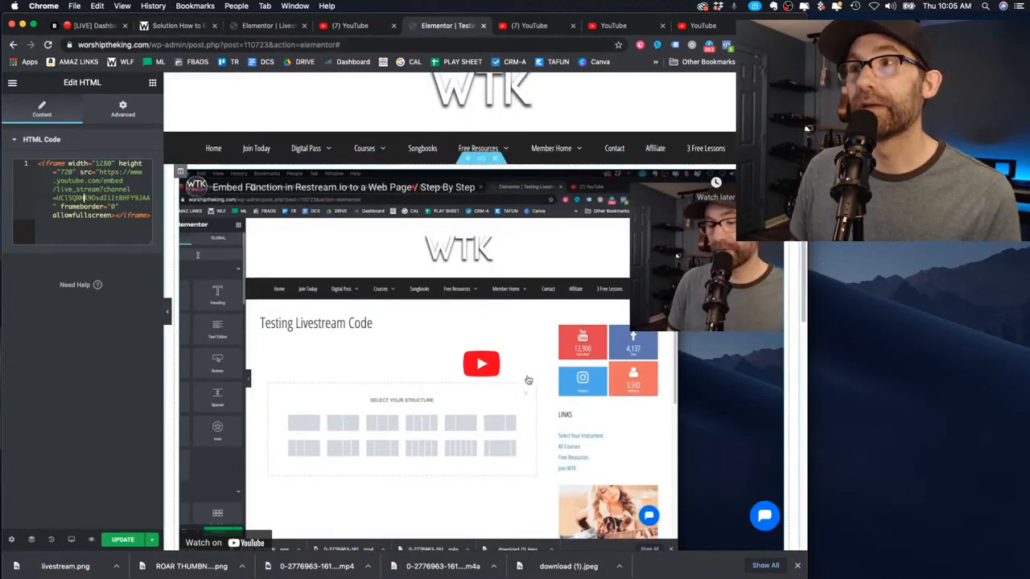
left_click(480, 315)
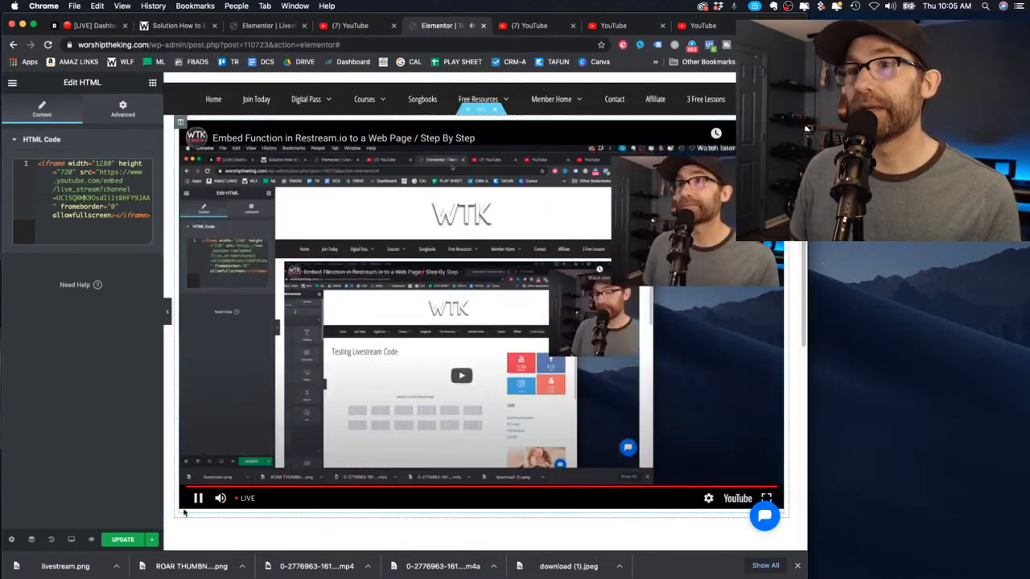
left_click(473, 419)
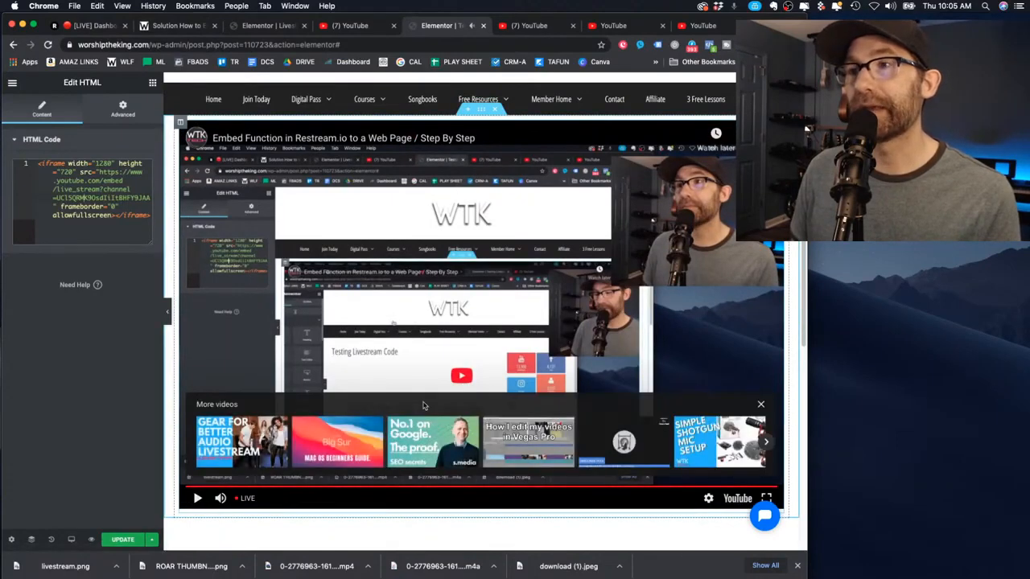
scroll(518, 331, "up", 2)
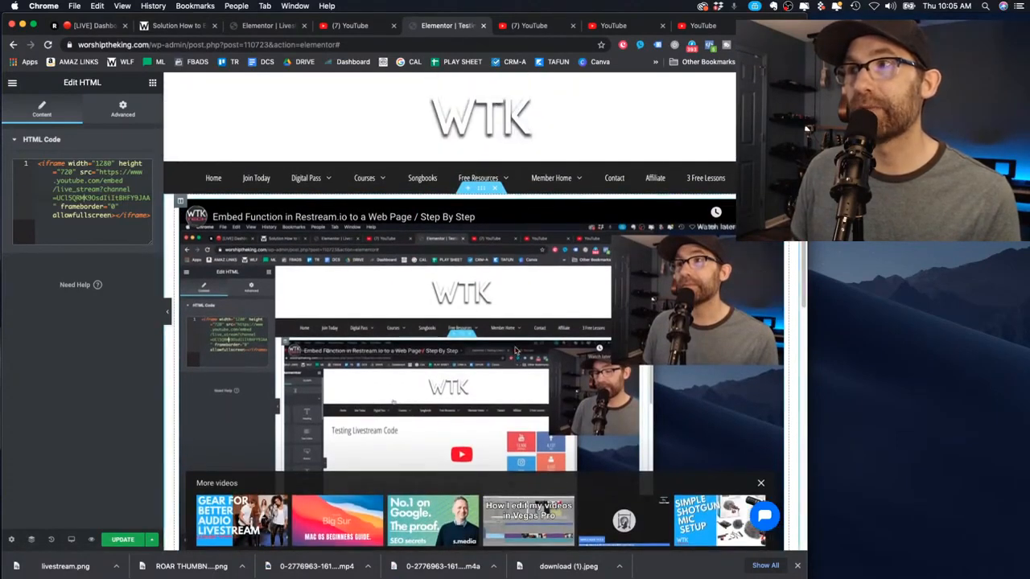
scroll(529, 351, "down", 1)
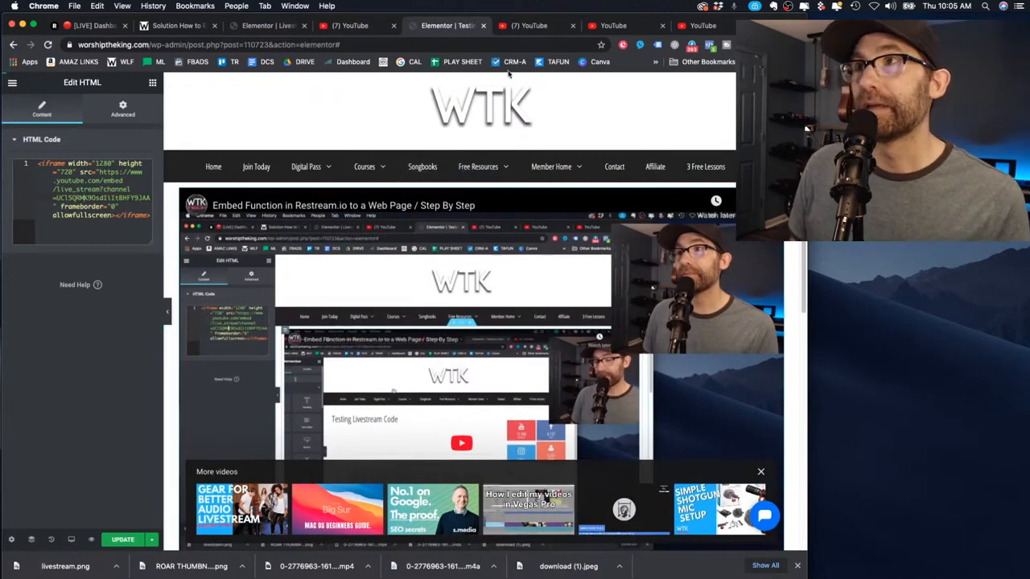
left_click(186, 29)
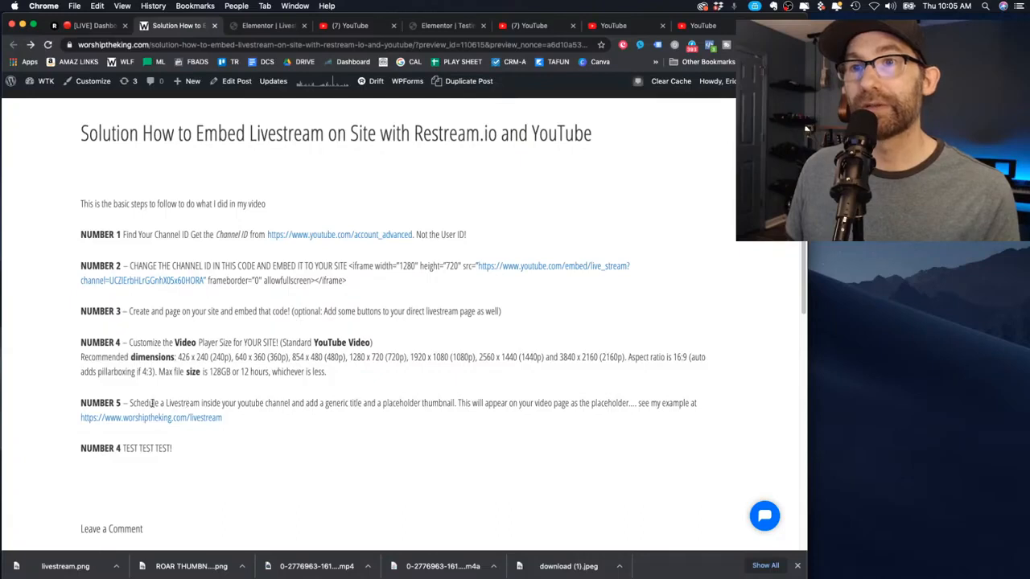
On the WTK Livestream editor, play the embedded player to check the scheduled-stream placeholder
left_click(281, 25)
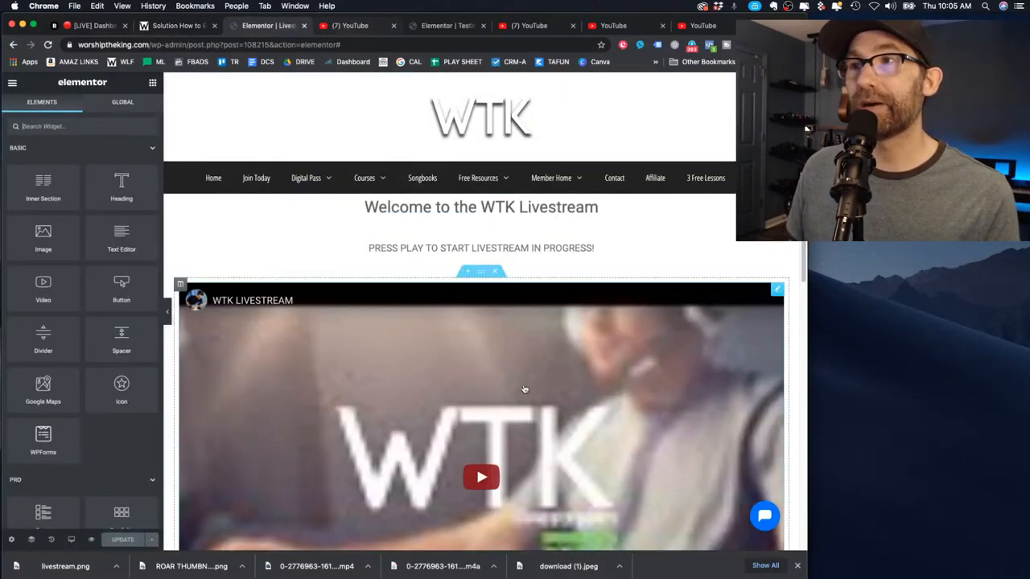
scroll(524, 391, "down", 5)
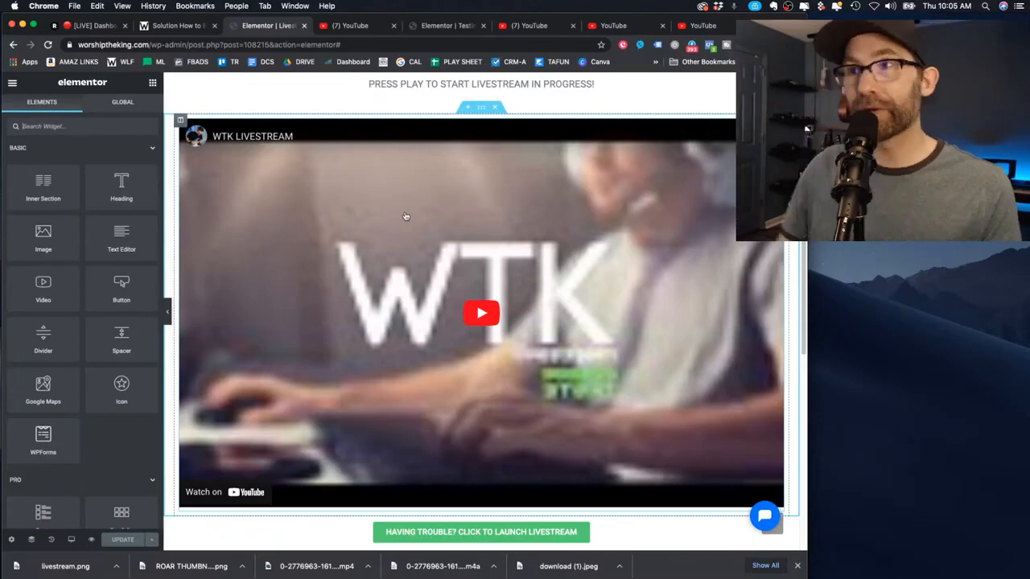
scroll(552, 253, "down", 1)
scroll(551, 253, "down", 2)
scroll(563, 241, "up", 3)
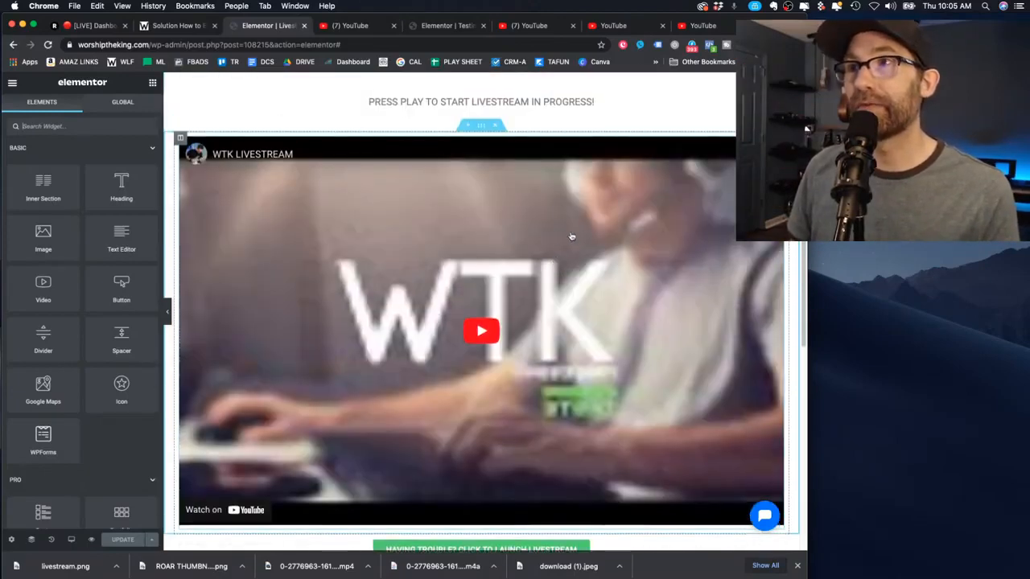
scroll(530, 387, "down", 5)
scroll(481, 335, "up", 4)
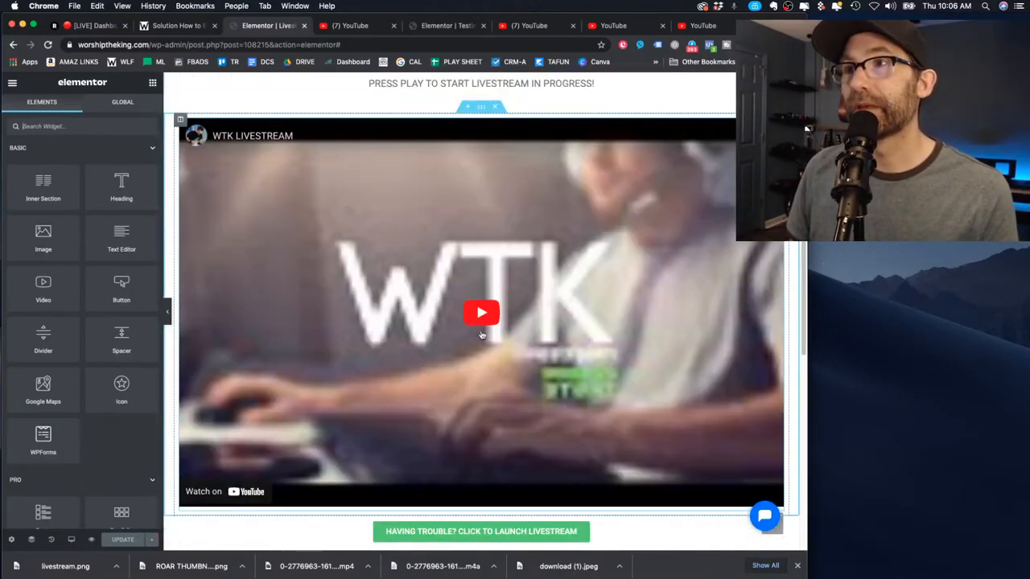
left_click(482, 313)
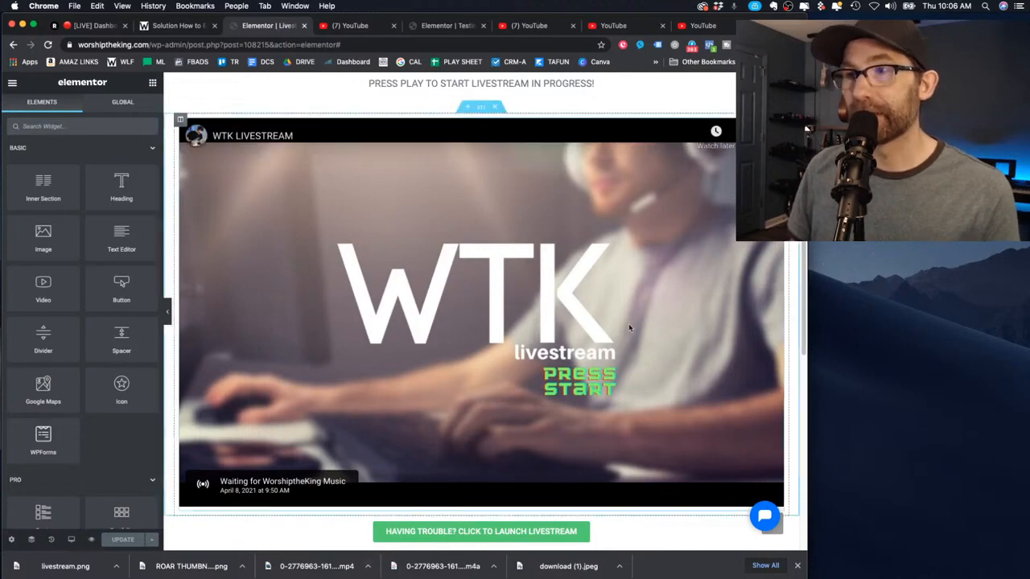
scroll(386, 281, "up", 3)
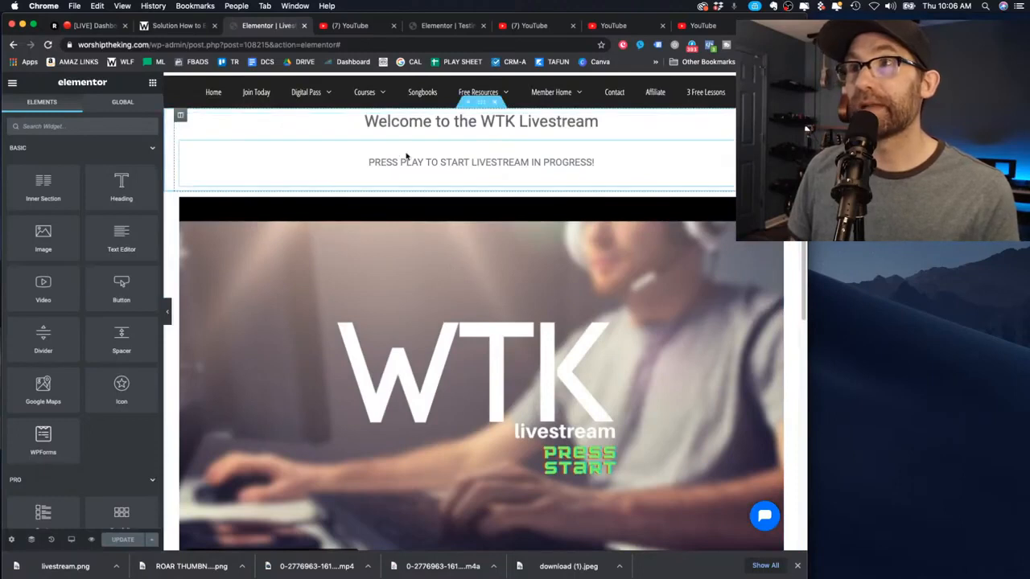
scroll(595, 319, "down", 3)
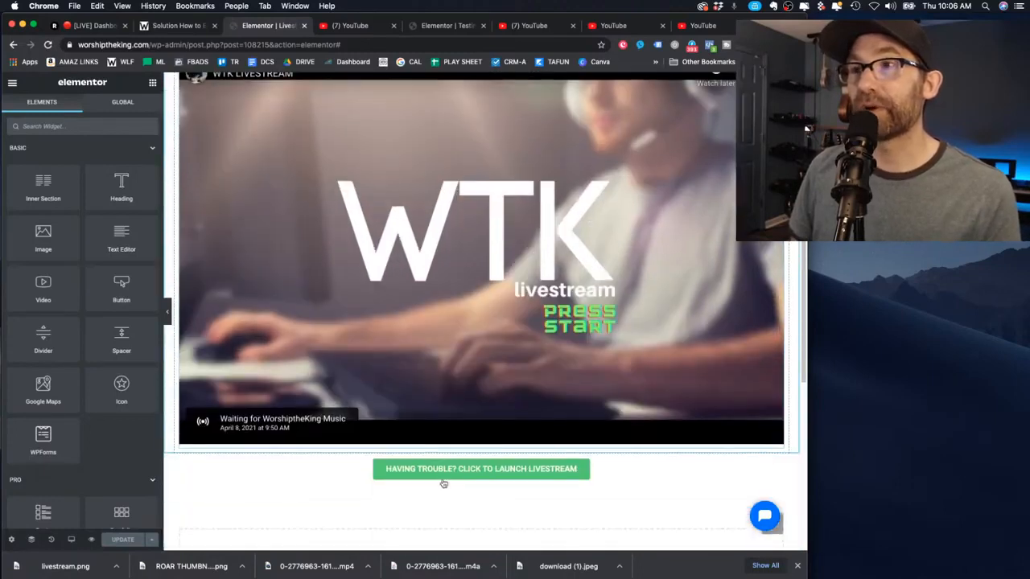
scroll(466, 492, "down", 2)
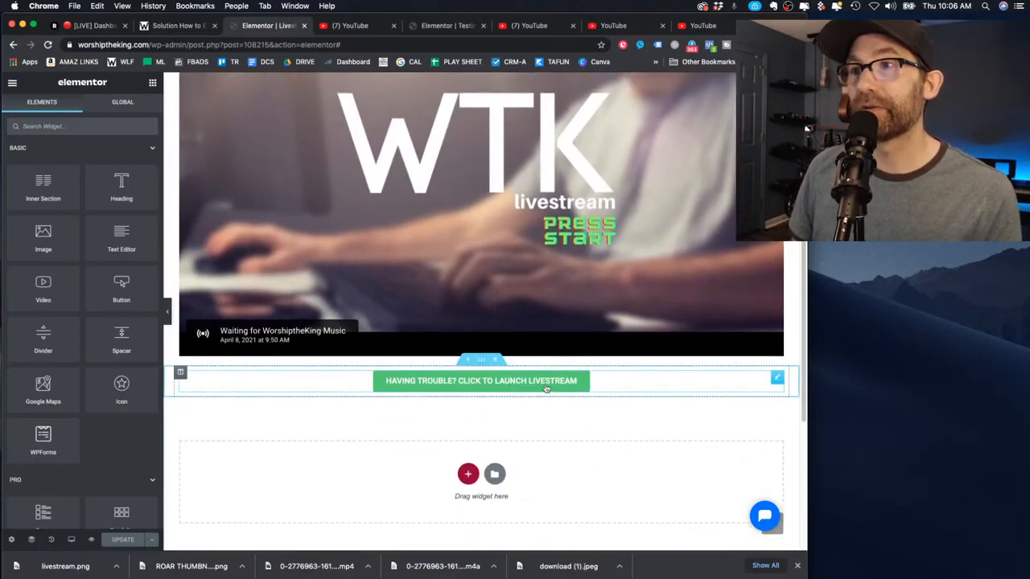
scroll(545, 388, "up", 4)
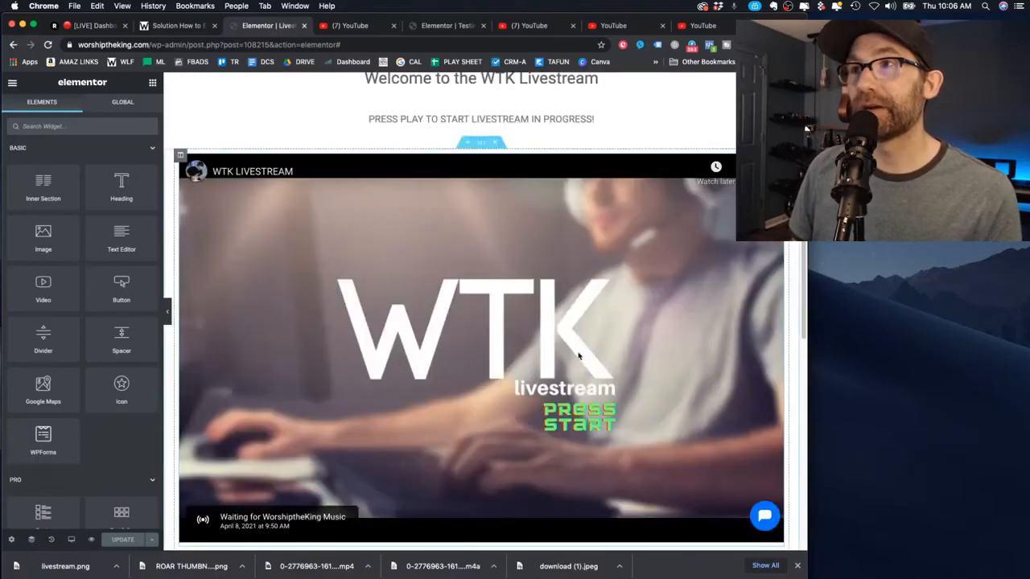
left_click(199, 31)
Switch to the Testing Livestream Code editor and review its HTML widget's embedded player
left_click(448, 29)
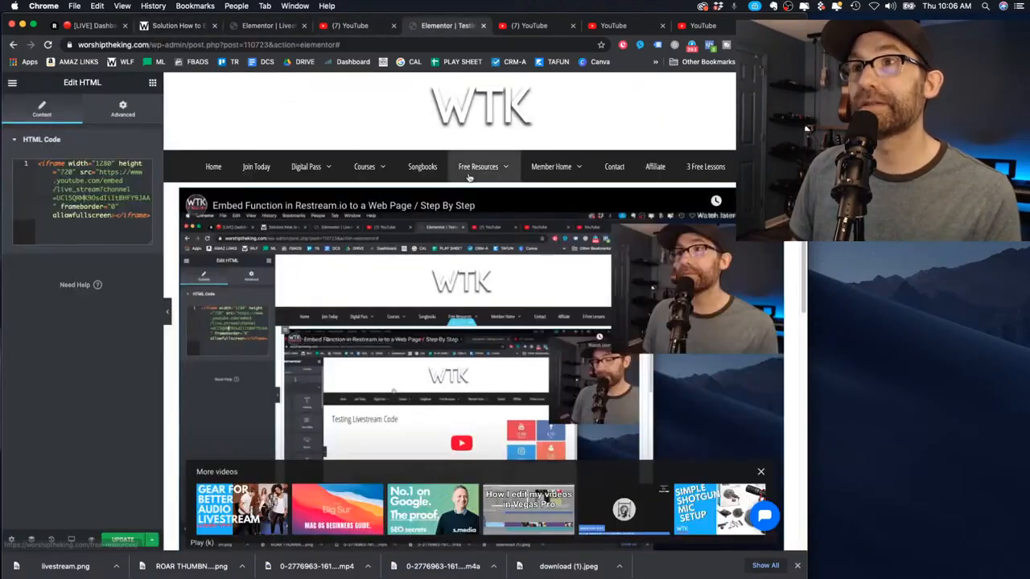
scroll(607, 296, "down", 5)
scroll(607, 296, "up", 3)
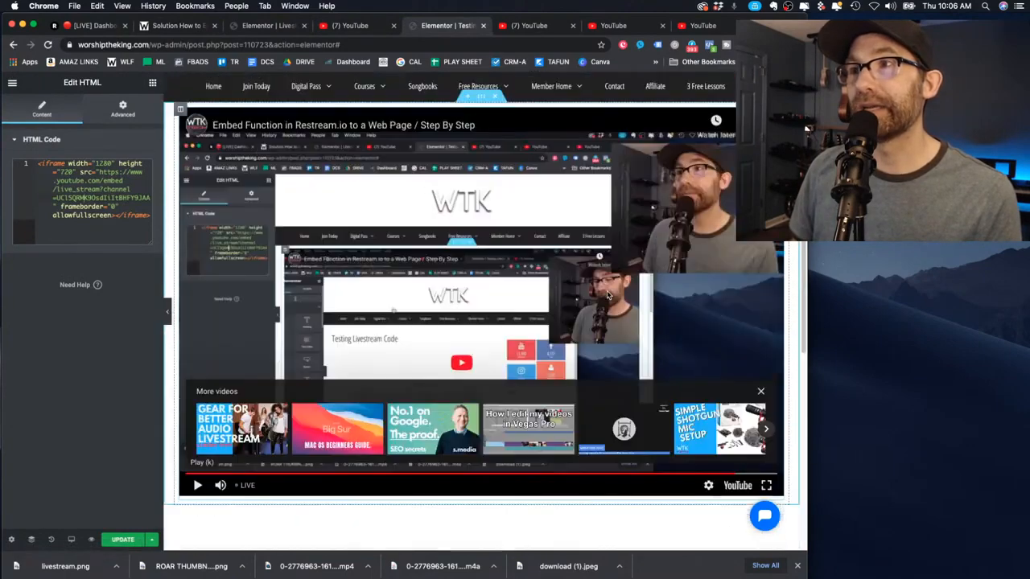
scroll(607, 296, "up", 2)
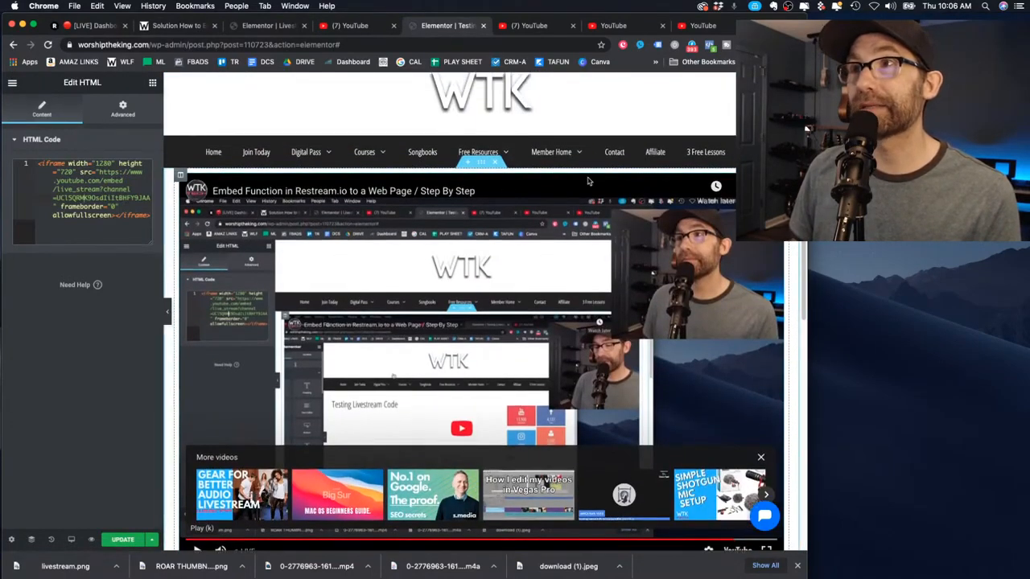
scroll(588, 241, "down", 2)
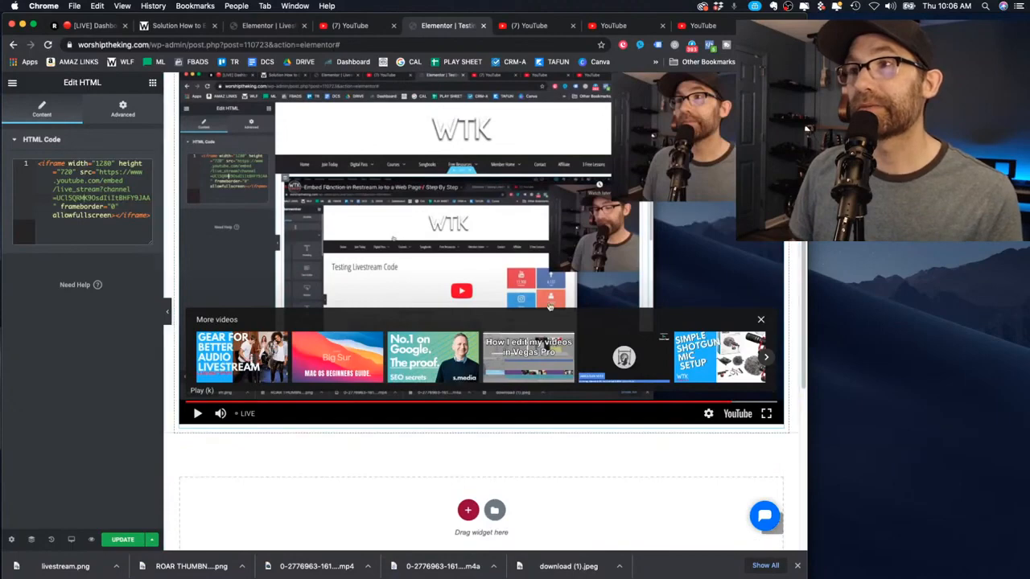
scroll(549, 307, "up", 2)
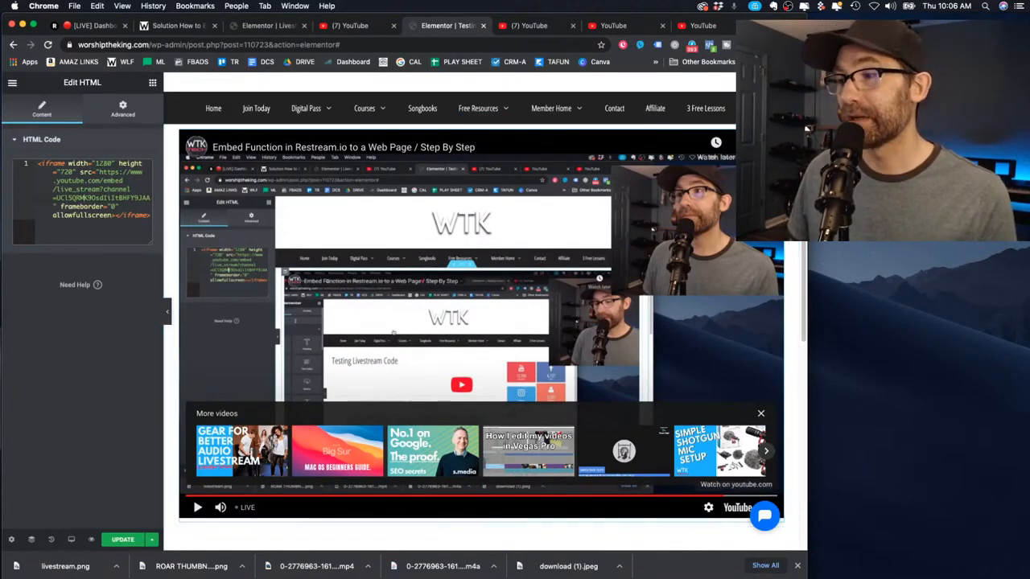
key("super+Tab")
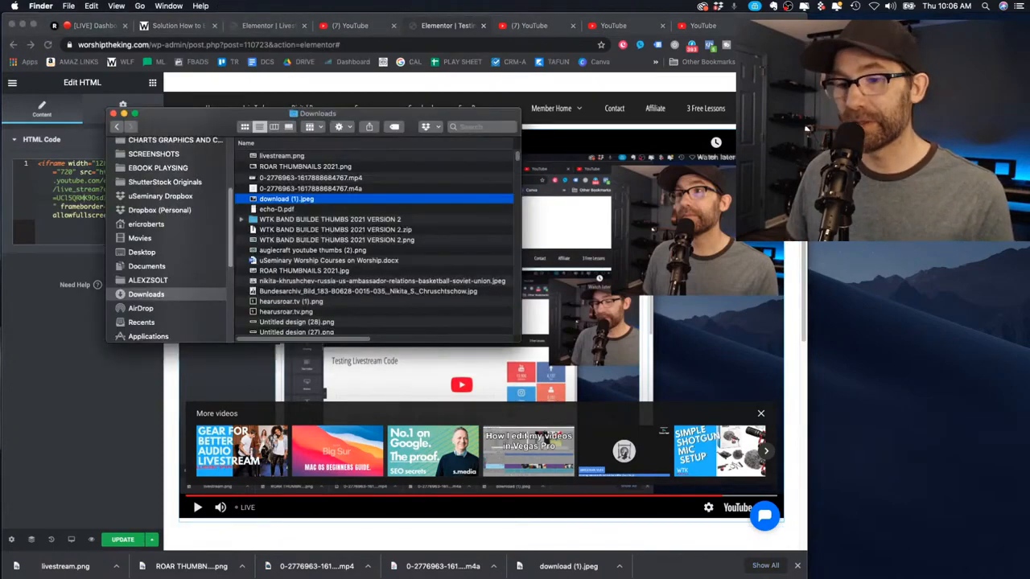
Drag the Finder Downloads window onto the other display
left_click_drag(227, 116, 1, 111)
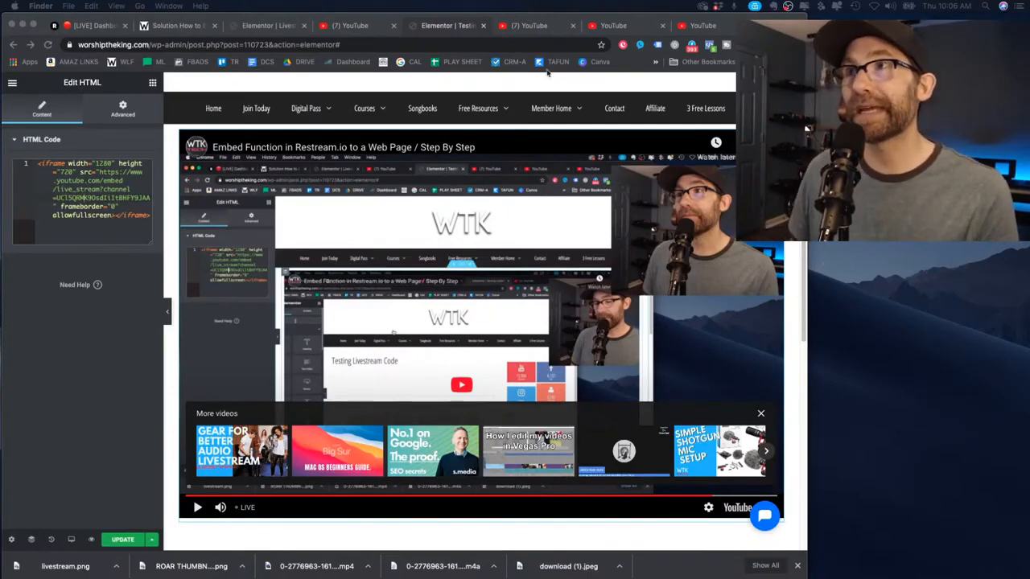
Close the extra YouTube page and the embedded live-stream player tab
left_click(528, 26)
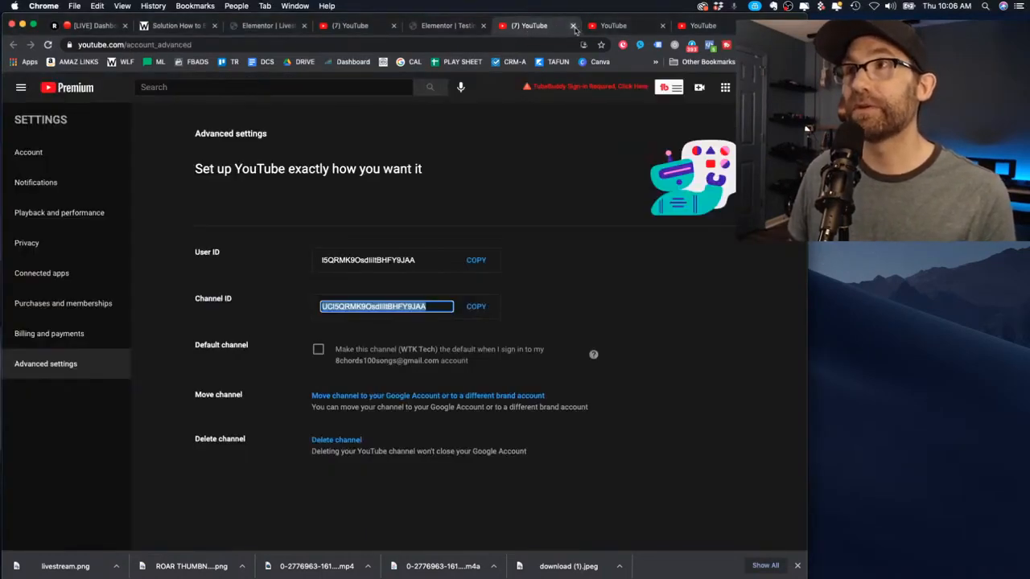
left_click(606, 28)
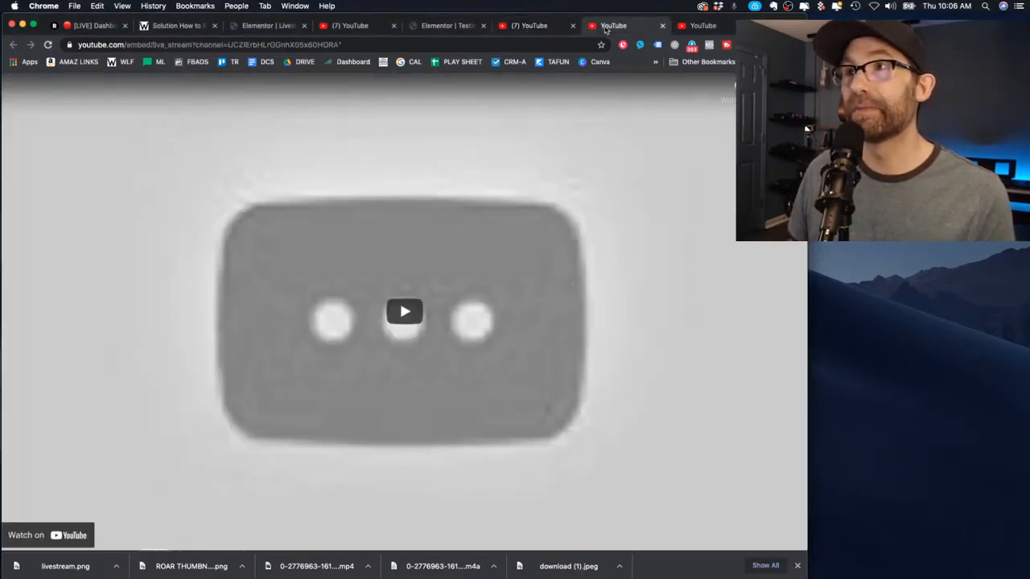
left_click(662, 25)
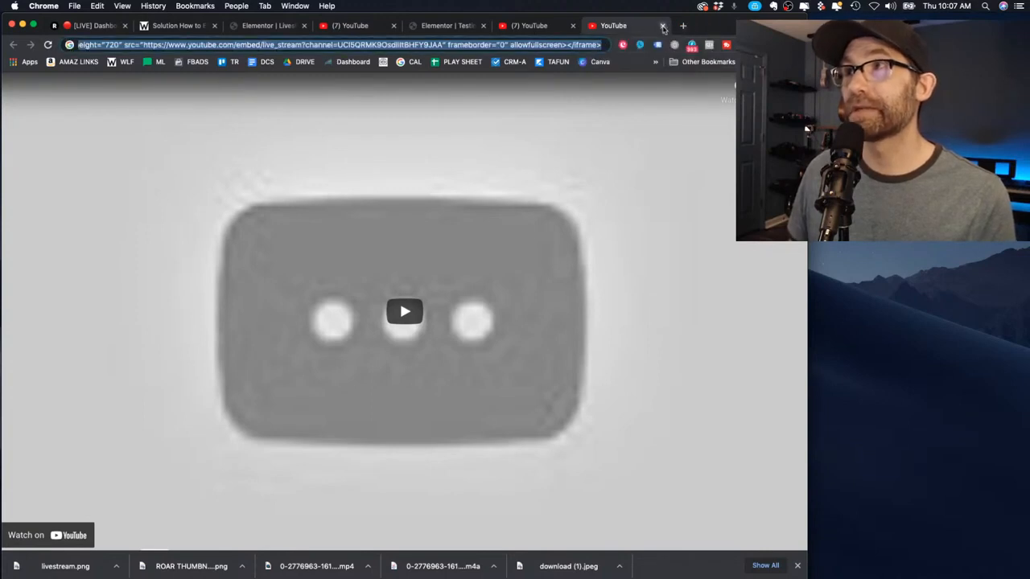
left_click(662, 27)
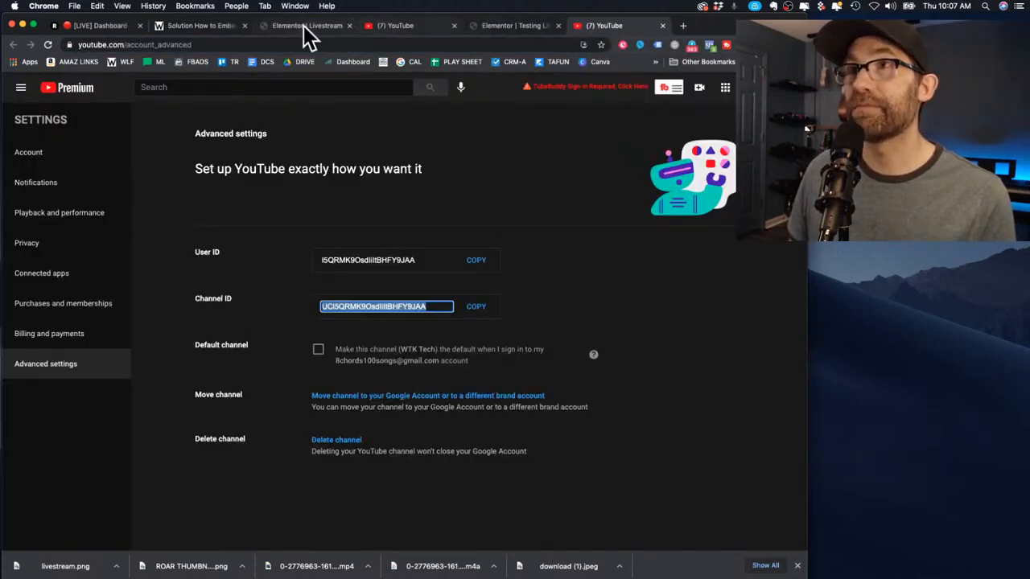
left_click(307, 27)
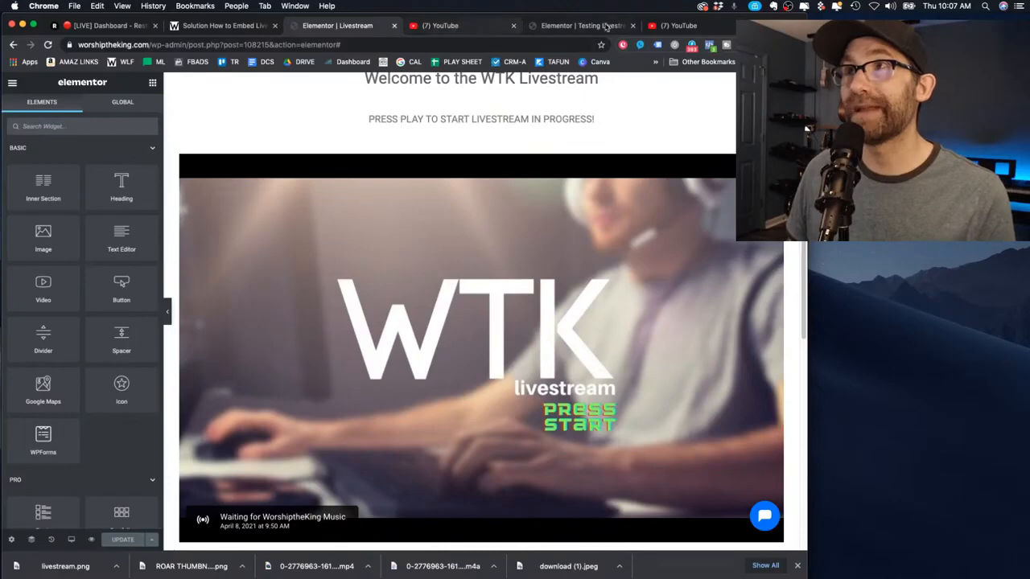
Back on YouTube, choose Go live from the Create menu to reach YouTube Studio
left_click(603, 27)
left_click(680, 27)
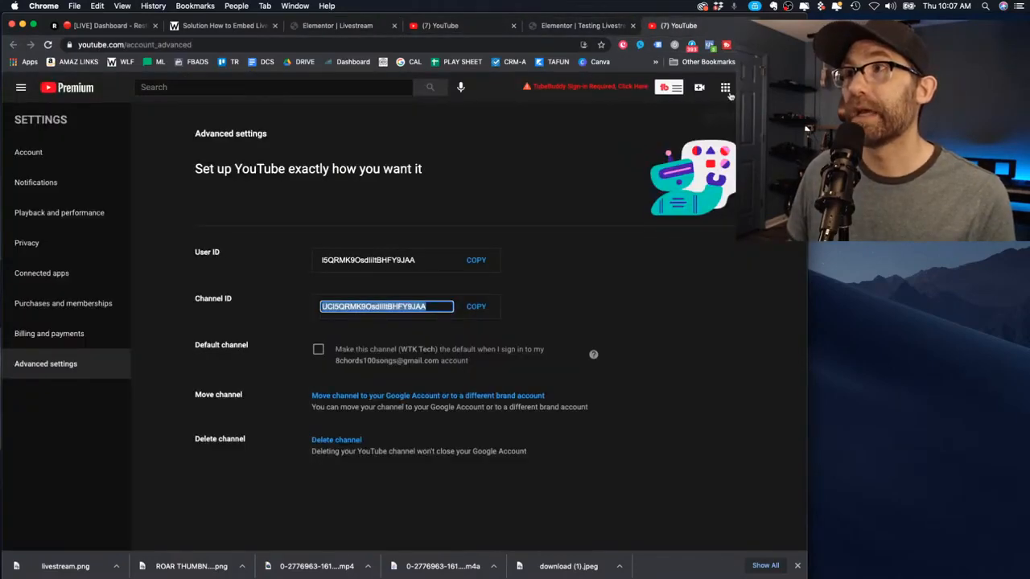
left_click(699, 87)
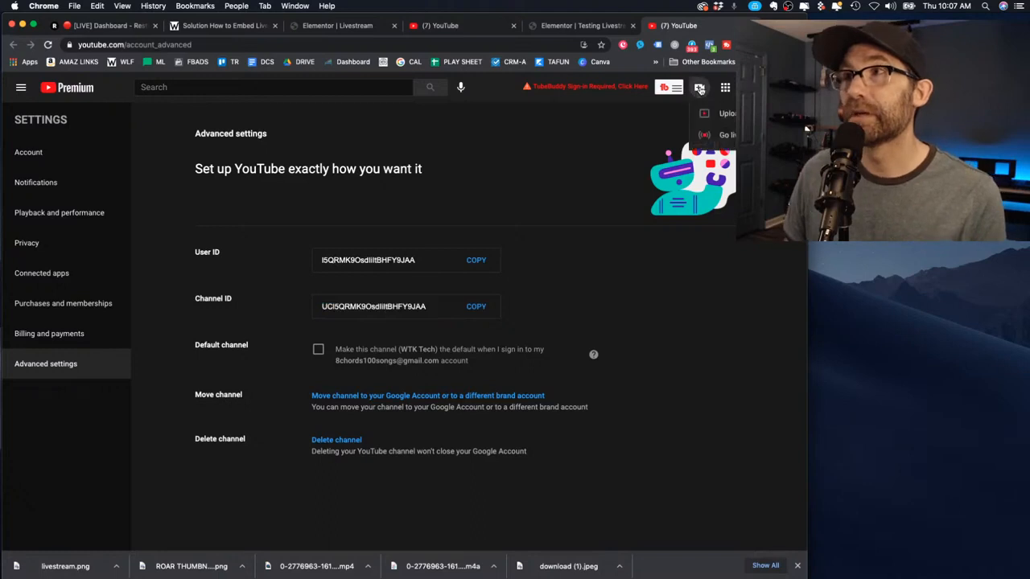
left_click(726, 135)
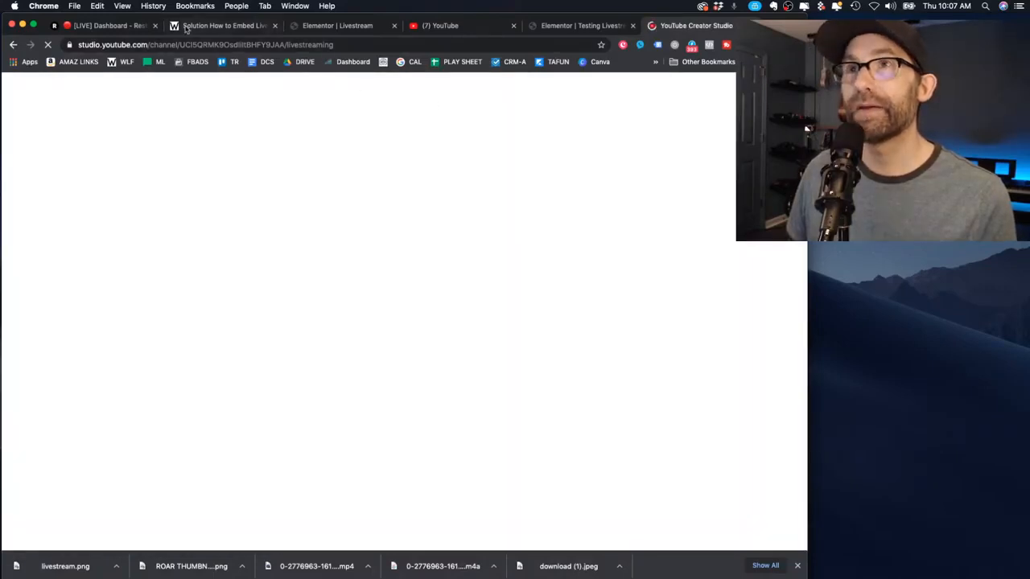
Choose a later-date stream using streaming software and open the Schedule form
left_click(228, 26)
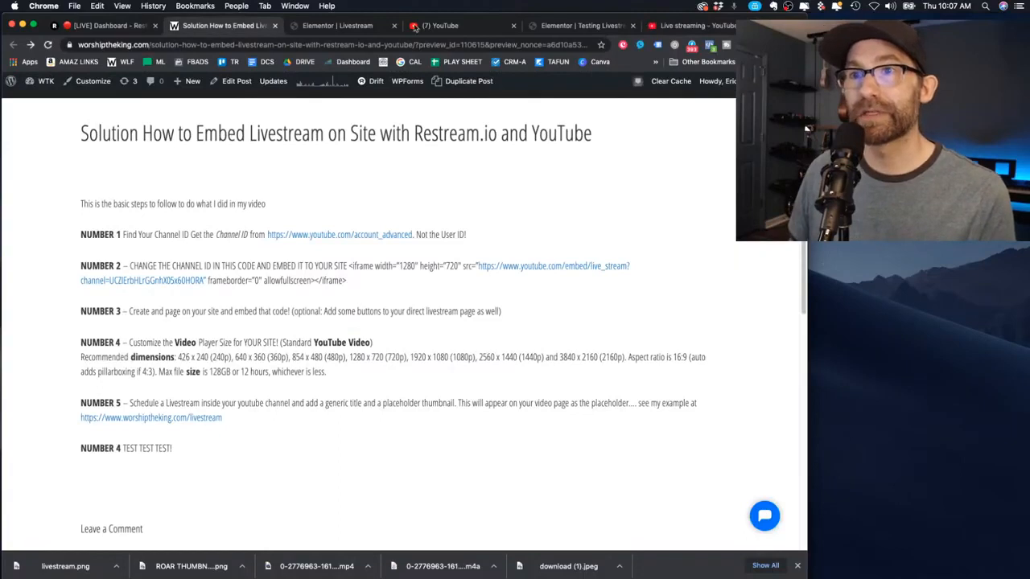
left_click(696, 26)
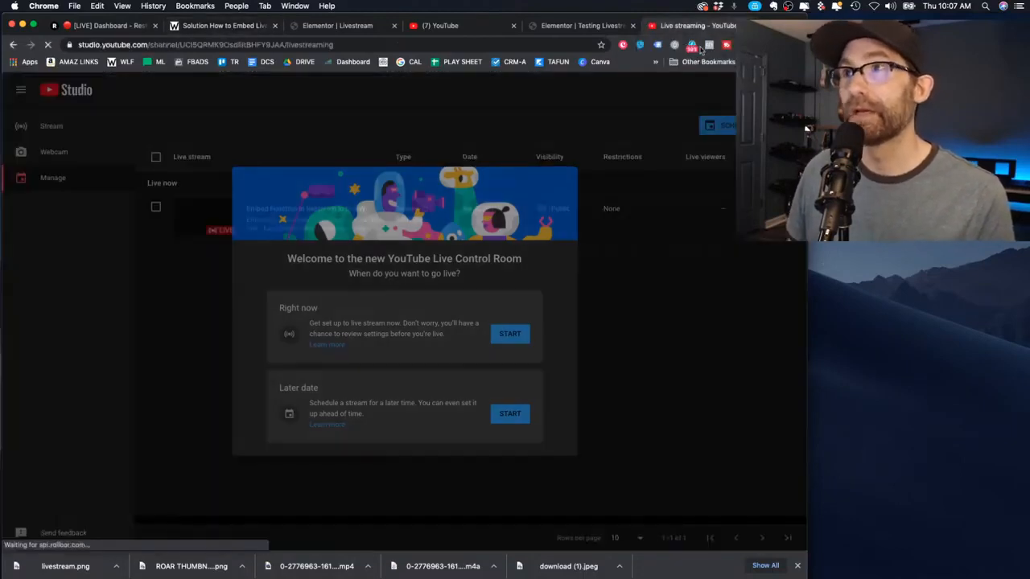
left_click(511, 414)
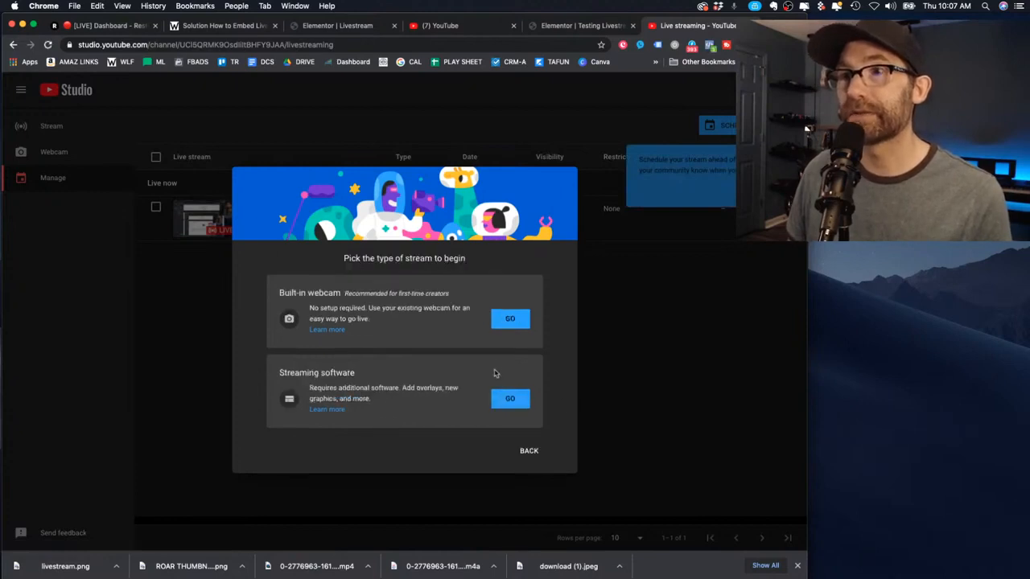
left_click(506, 396)
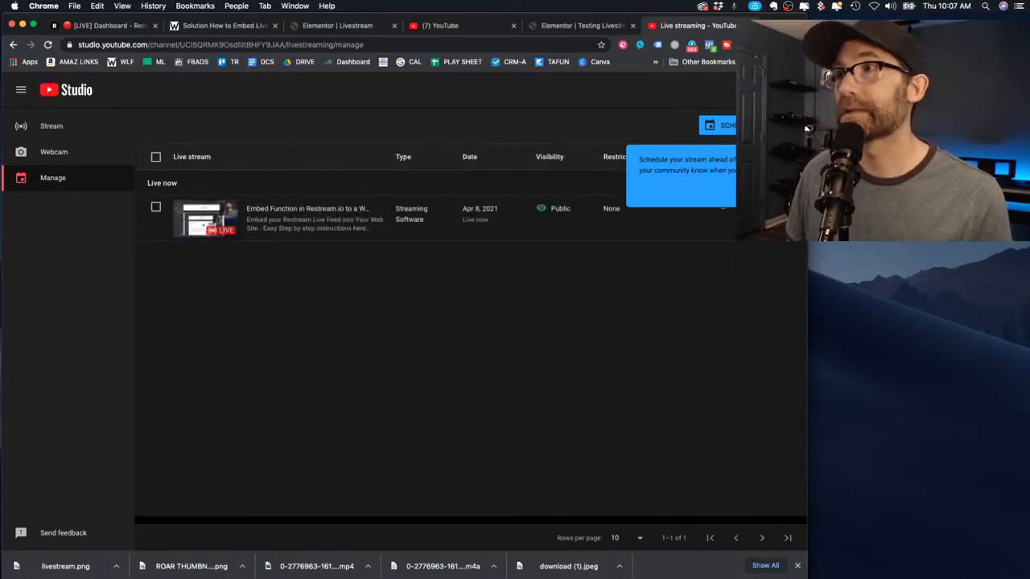
left_click(720, 124)
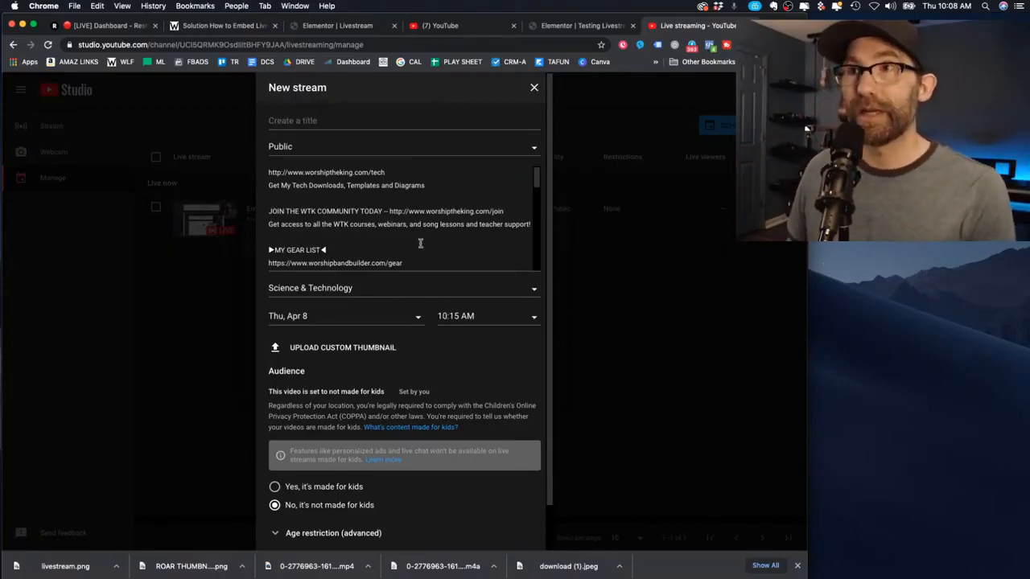
Title the new stream 'WTK TECH LIVESTREAM'
left_click(320, 121)
type("WTK TECH LIVESTREAM")
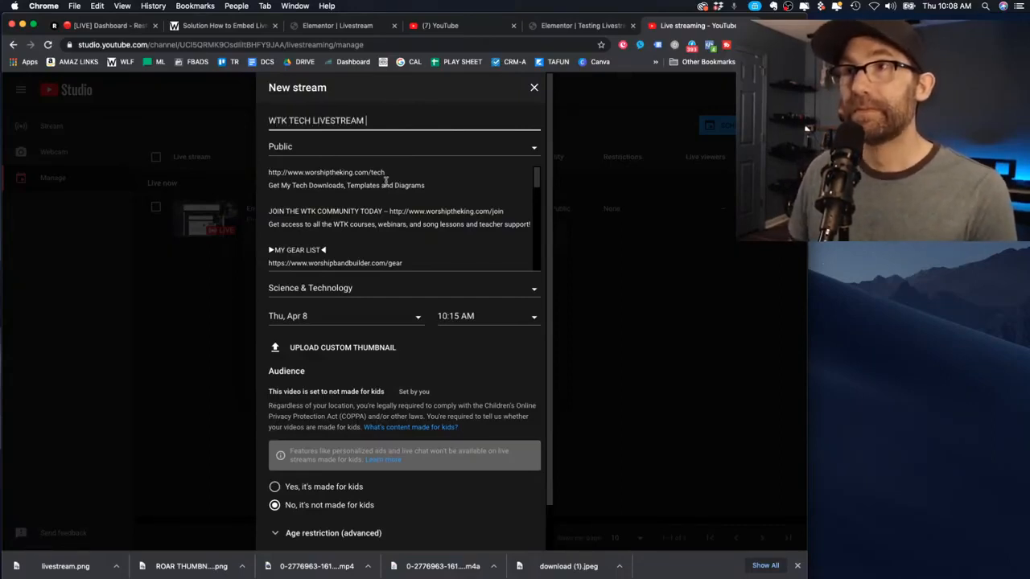
left_click_drag(270, 121, 370, 121)
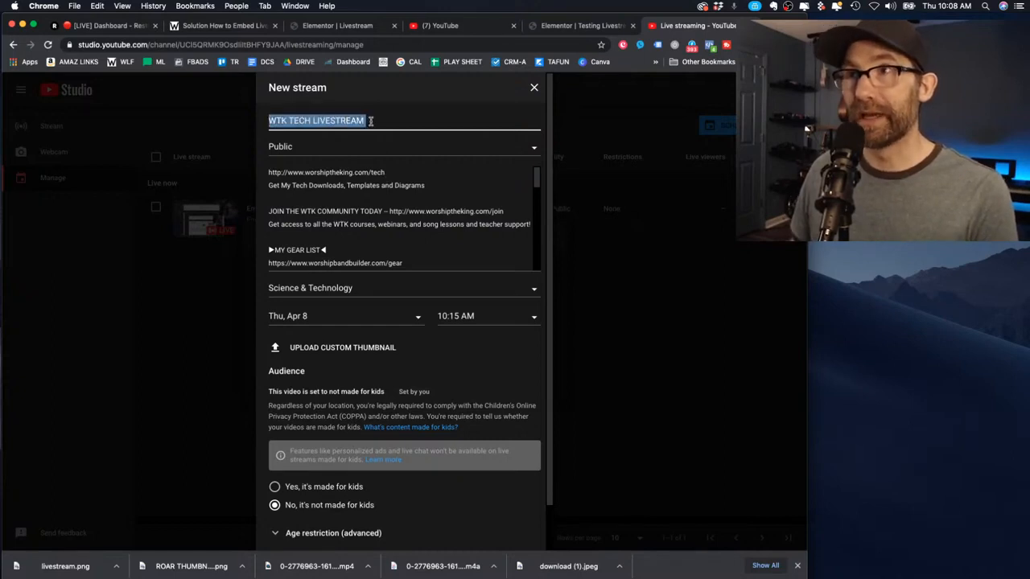
left_click(370, 121)
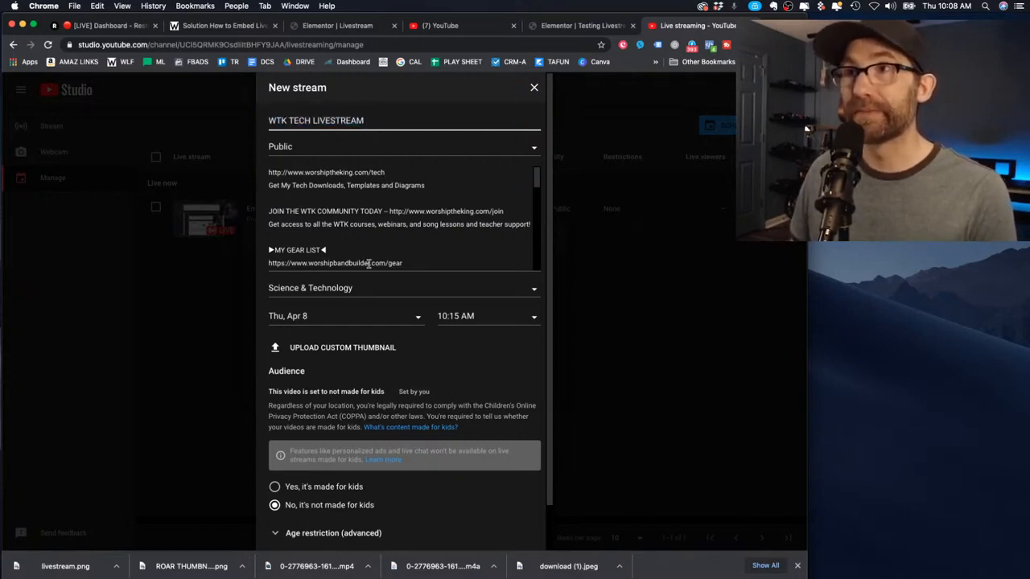
Upload livestream.png as the custom thumbnail and create the scheduled stream
left_click(403, 220)
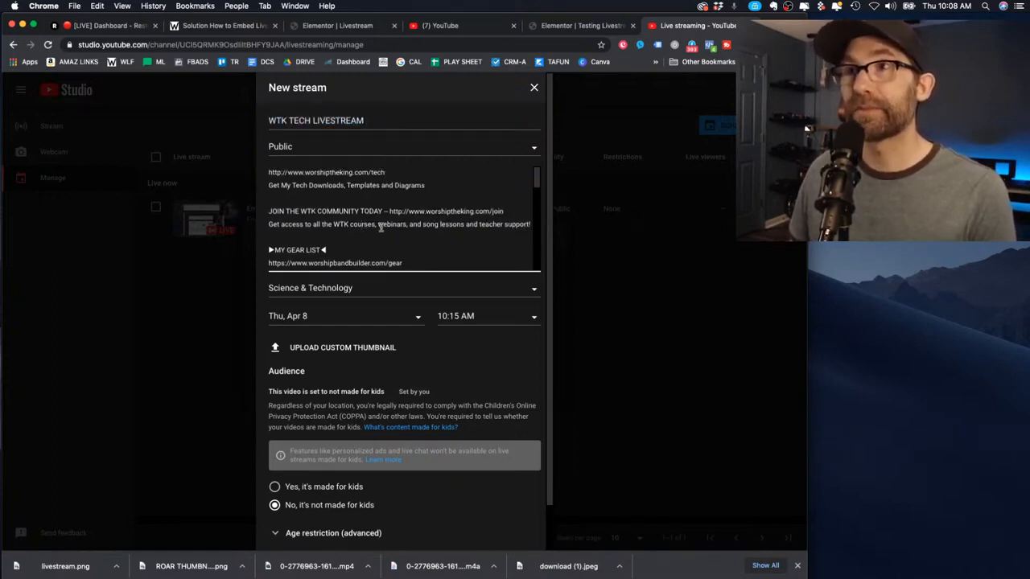
scroll(381, 227, "down", 5)
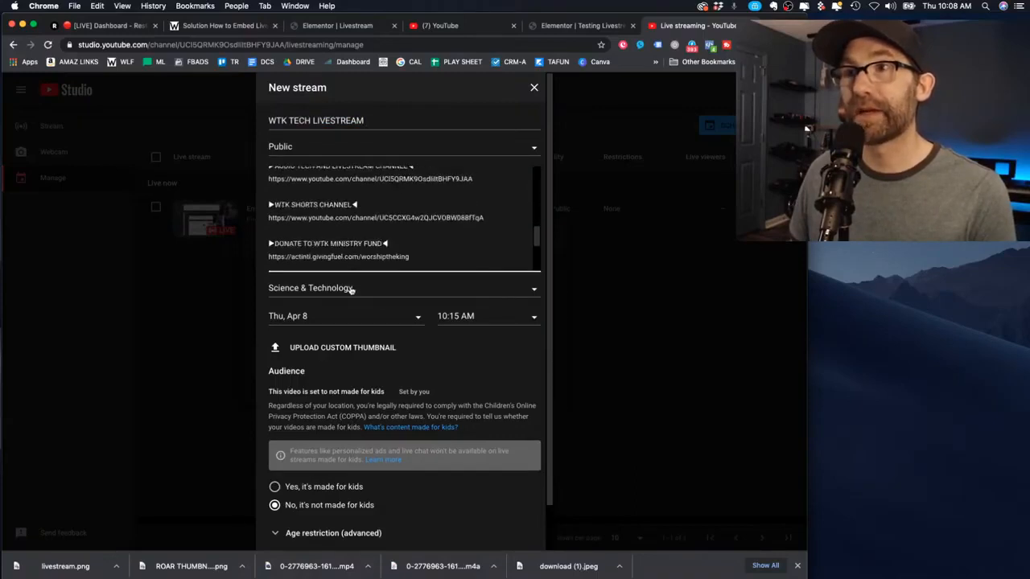
scroll(351, 289, "down", 2)
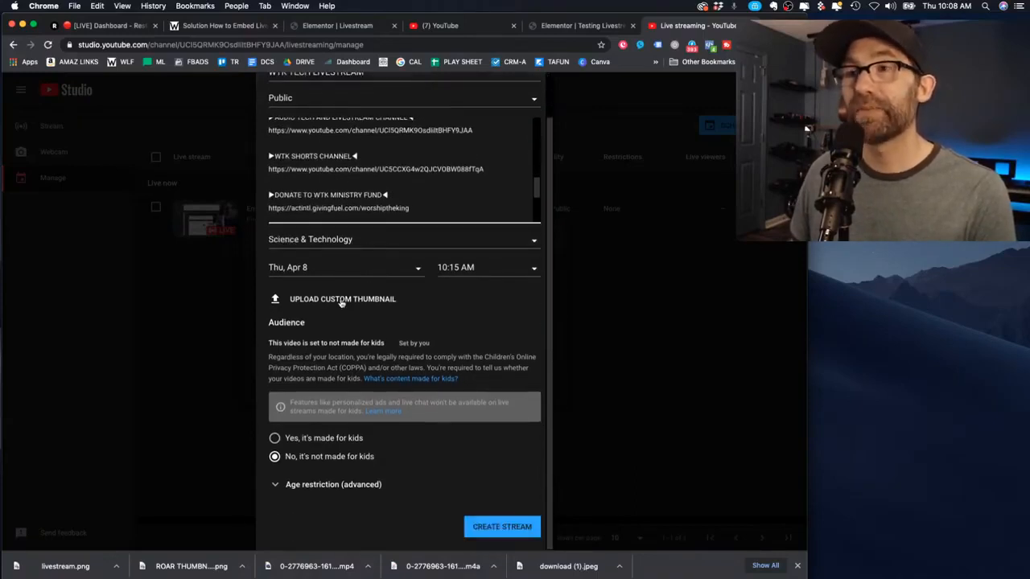
left_click(342, 300)
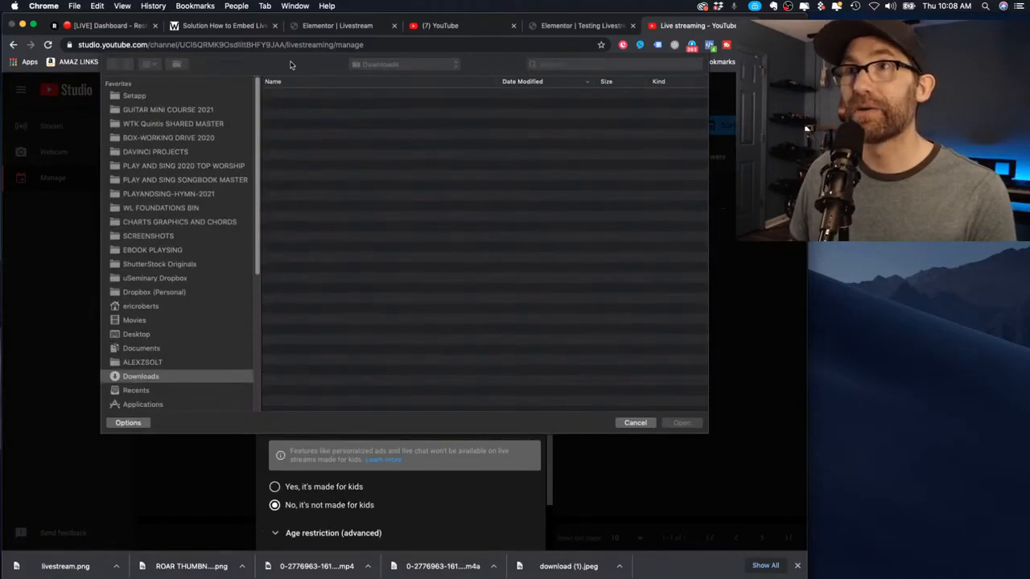
double_click(306, 95)
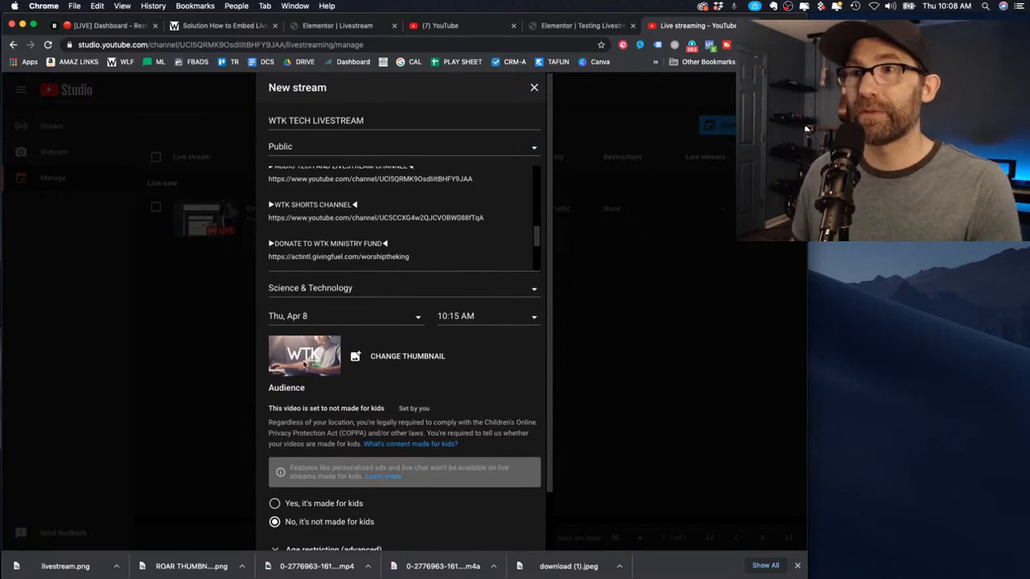
scroll(346, 364, "down", 2)
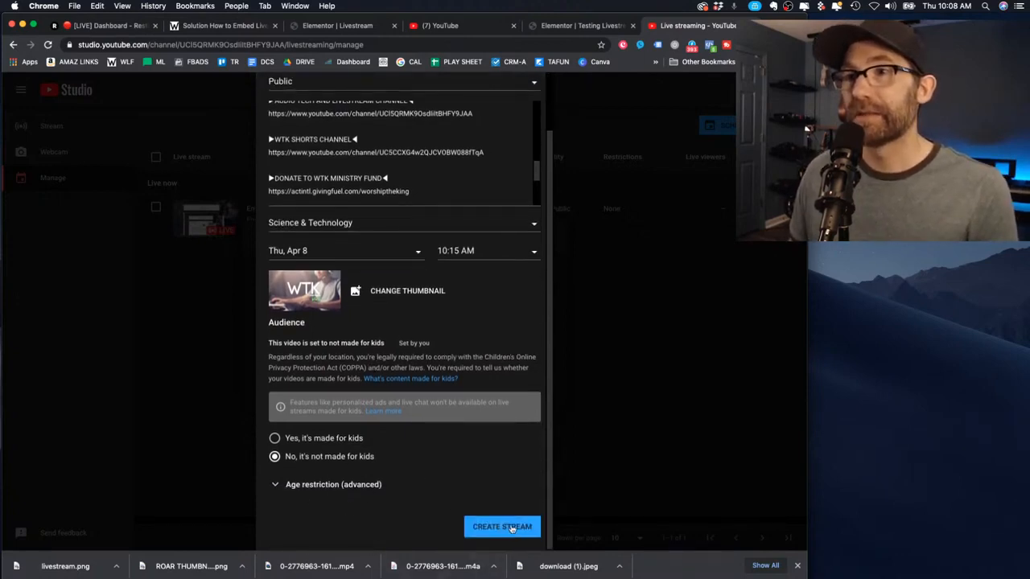
left_click(501, 527)
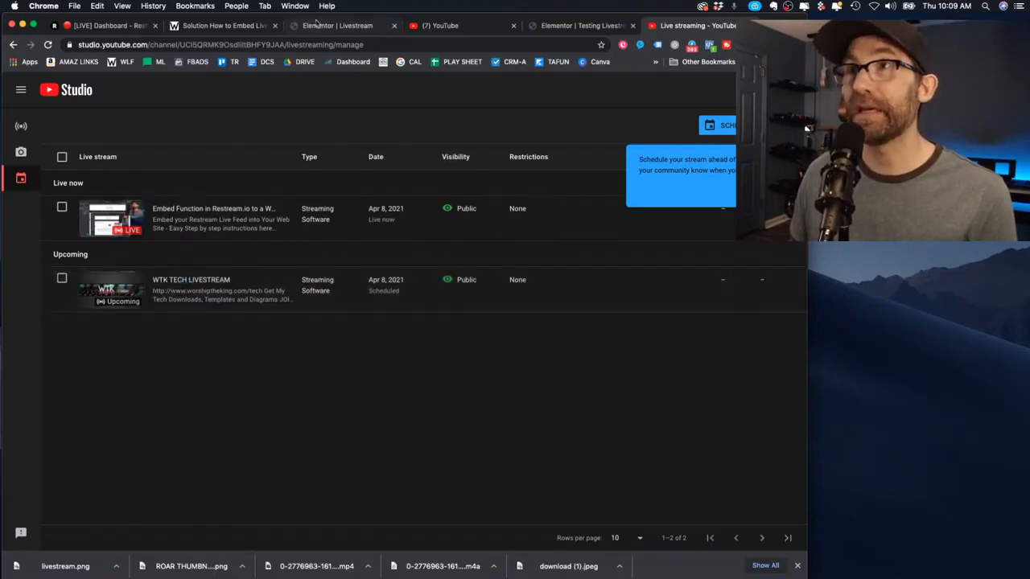
Check the WTK placeholder embed on the Elementor Livestream page
left_click(228, 29)
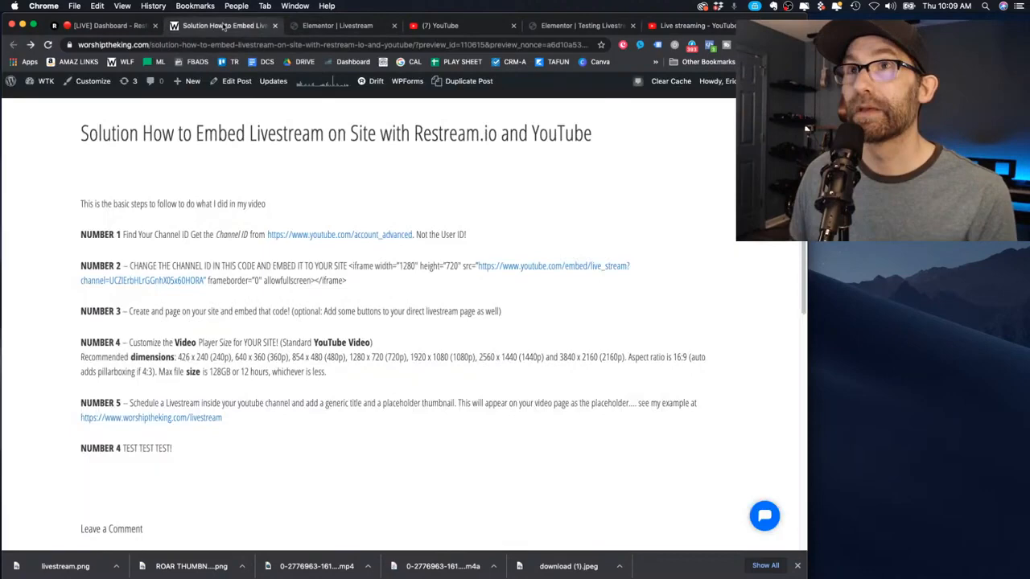
left_click(330, 30)
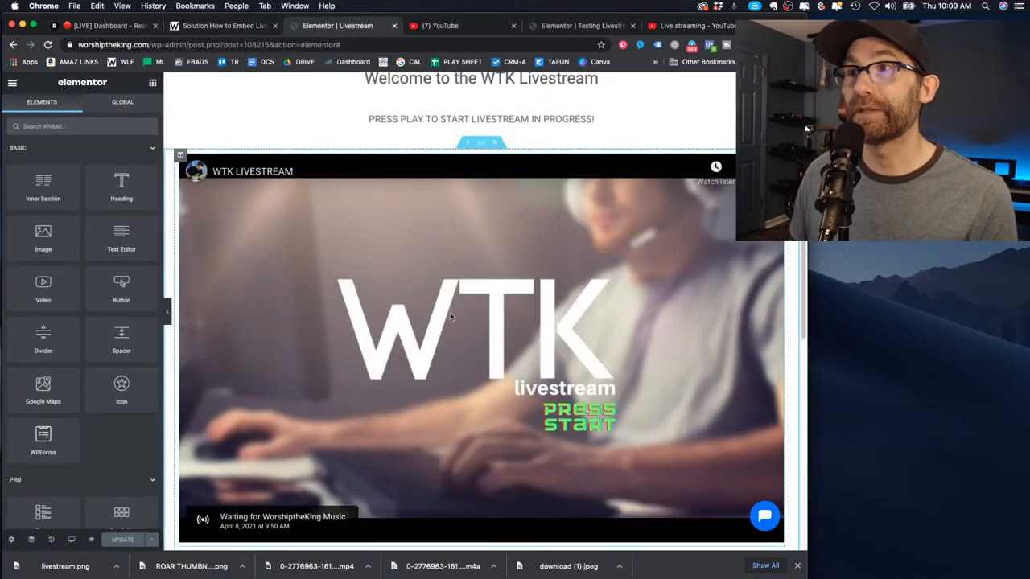
scroll(366, 314, "down", 3)
scroll(366, 314, "up", 5)
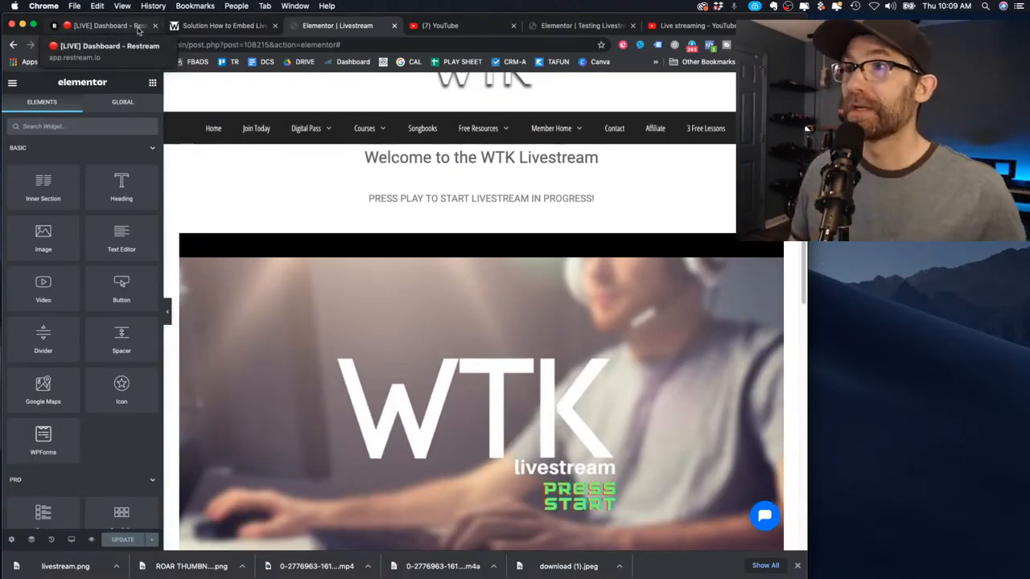
scroll(533, 314, "down", 4)
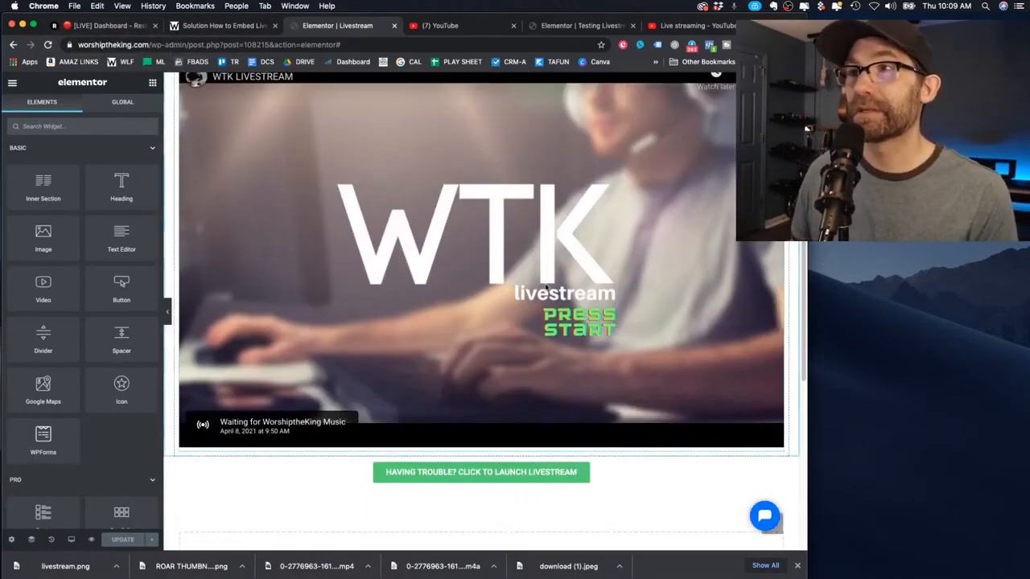
scroll(376, 366, "up", 1)
scroll(534, 348, "up", 2)
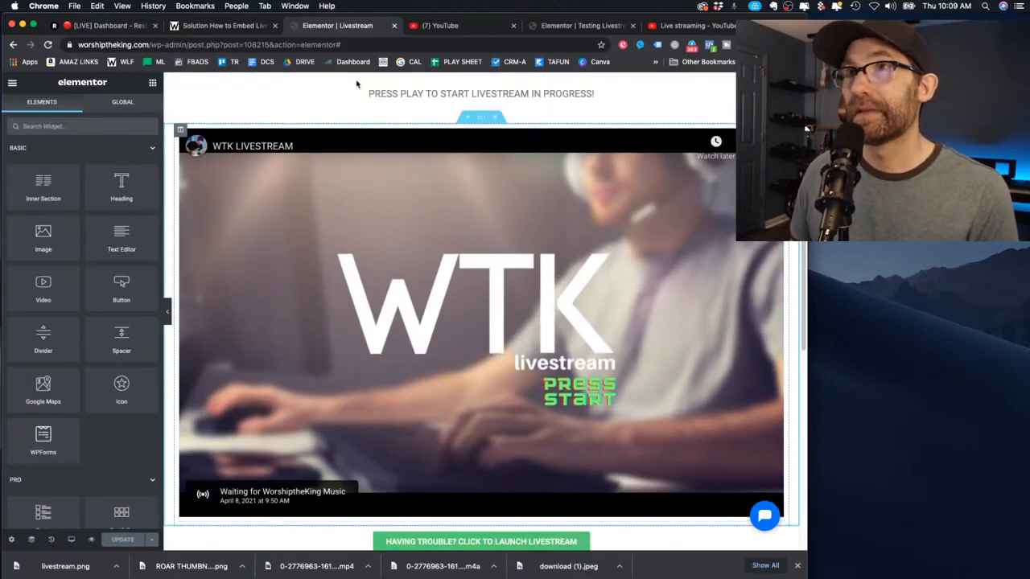
Play and pause the embedded stream on the Testing Livestream page
left_click(475, 28)
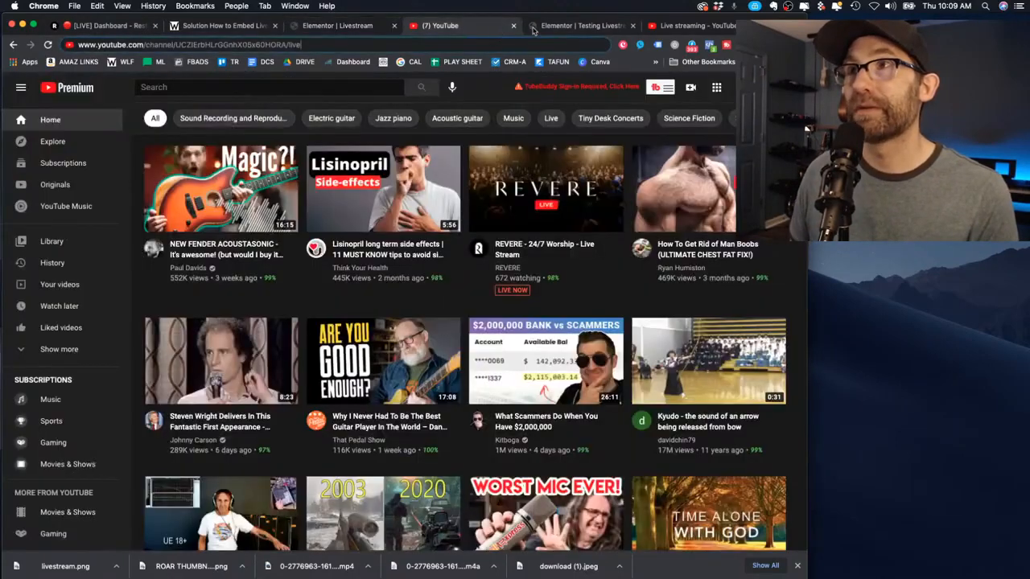
left_click(580, 27)
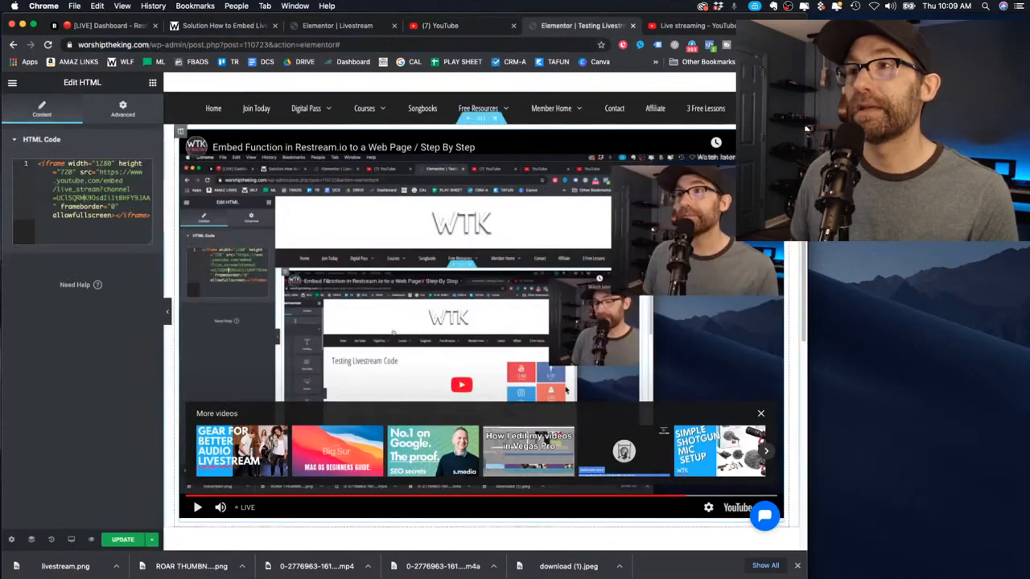
scroll(419, 342, "down", 3)
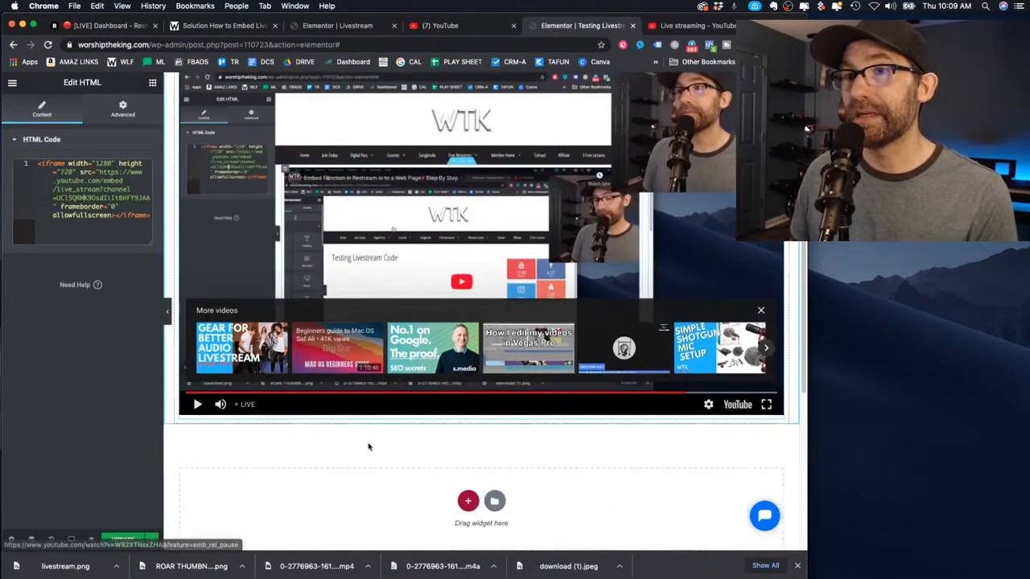
scroll(451, 342, "up", 5)
scroll(477, 342, "down", 2)
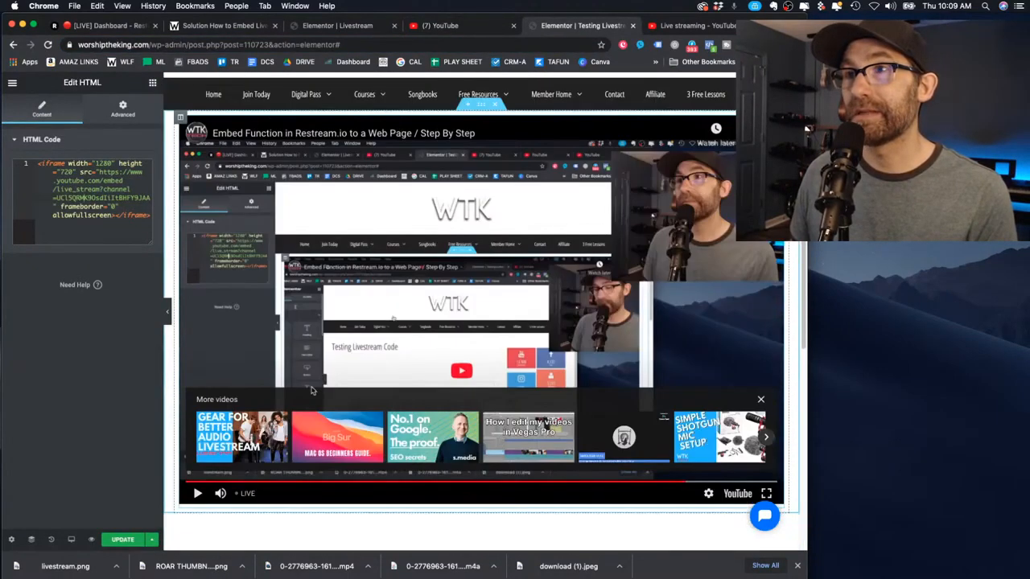
left_click(197, 494)
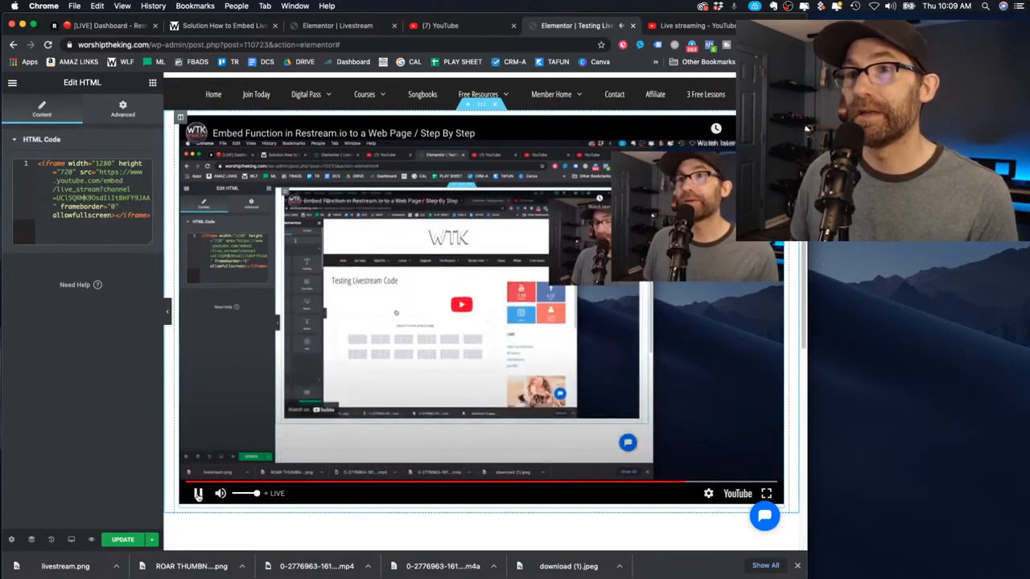
left_click(198, 494)
scroll(549, 381, "up", 1)
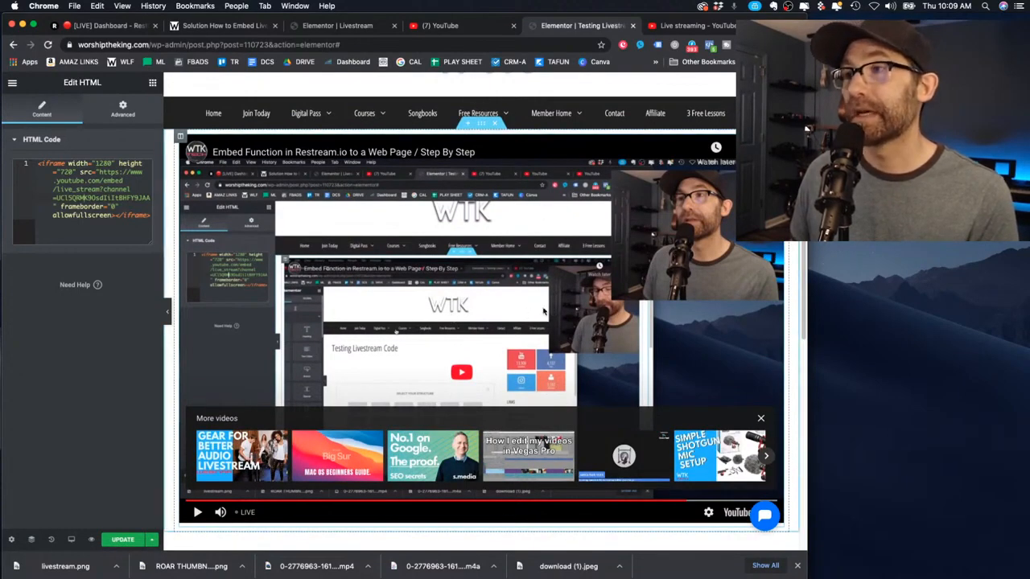
Dismiss the player's more-videos overlay and return to the Solution instructions post
left_click(759, 419)
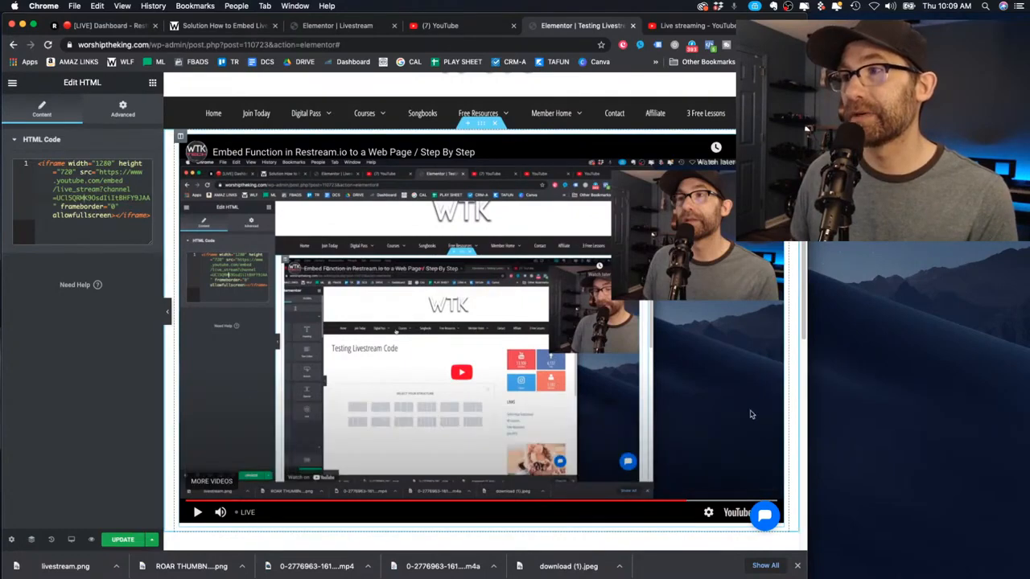
scroll(576, 408, "down", 3)
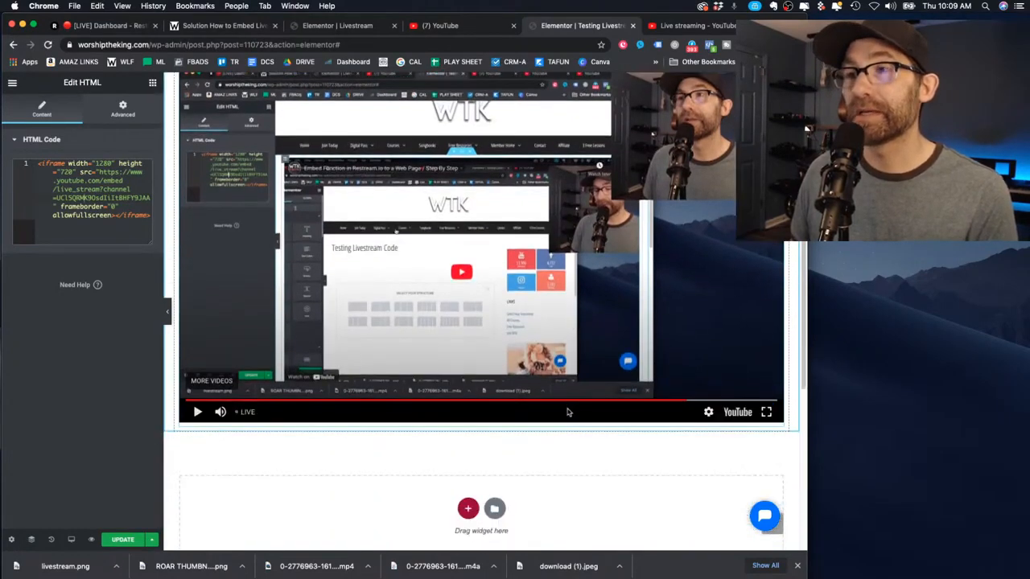
scroll(567, 414, "down", 2)
scroll(568, 413, "up", 7)
scroll(567, 414, "down", 3)
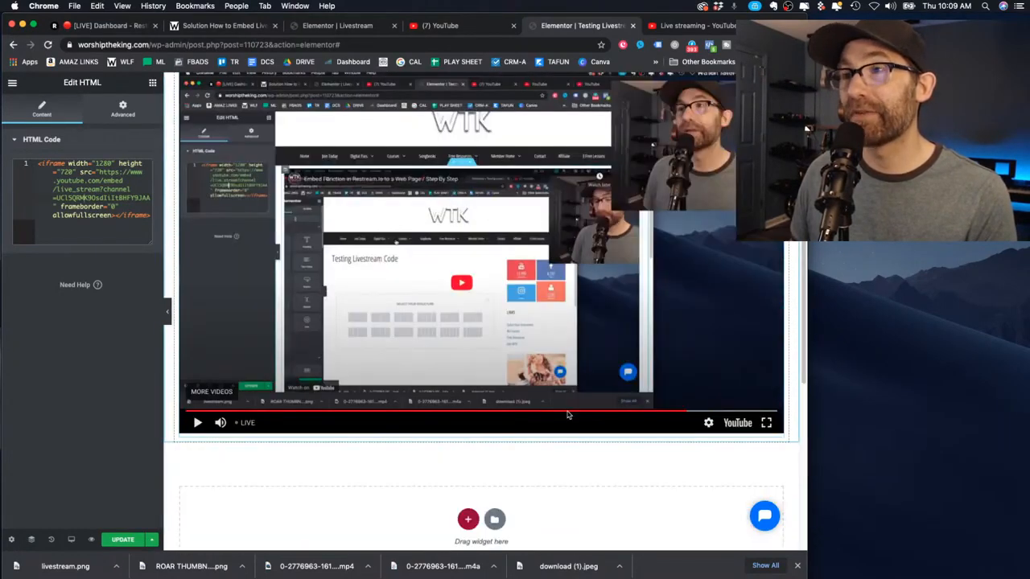
scroll(567, 422, "down", 1)
scroll(563, 422, "up", 5)
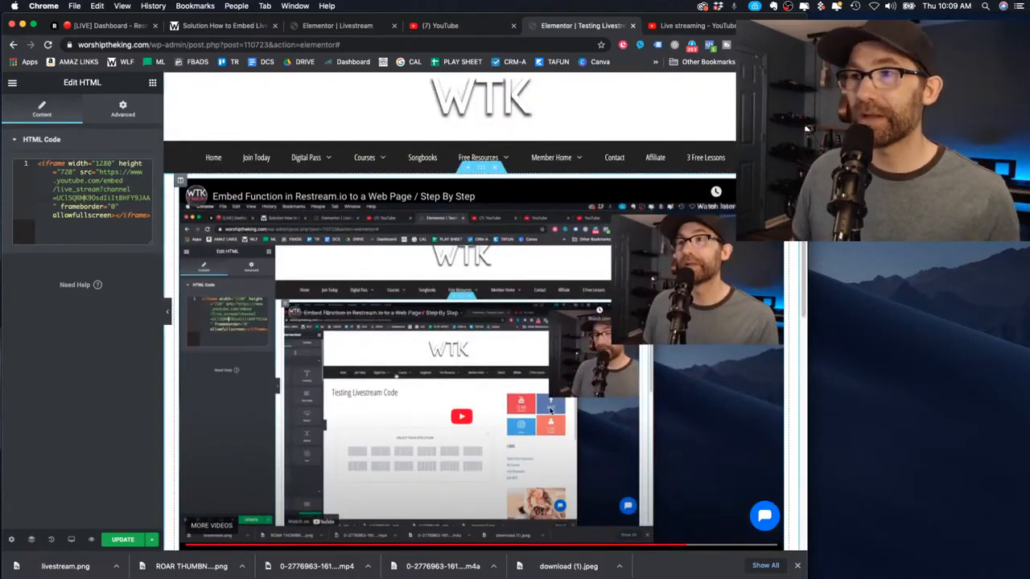
left_click(226, 25)
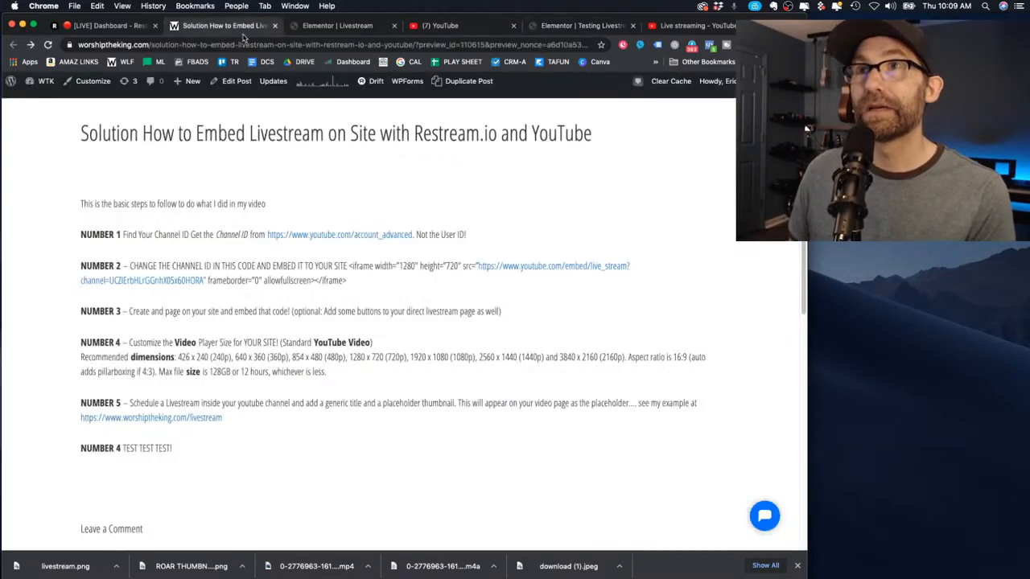
Open the 'Solution How to Embed Livestream' post in the block editor via Edit Post
left_click_drag(81, 203, 148, 190)
left_click(297, 453)
left_click(84, 202)
left_click_drag(83, 203, 283, 473)
left_click(276, 450)
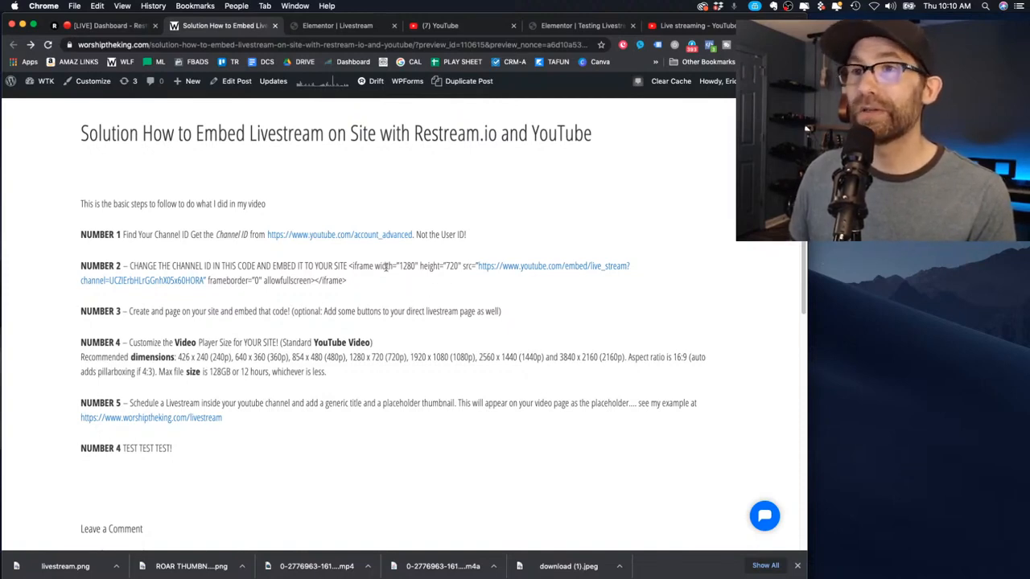
left_click(234, 81)
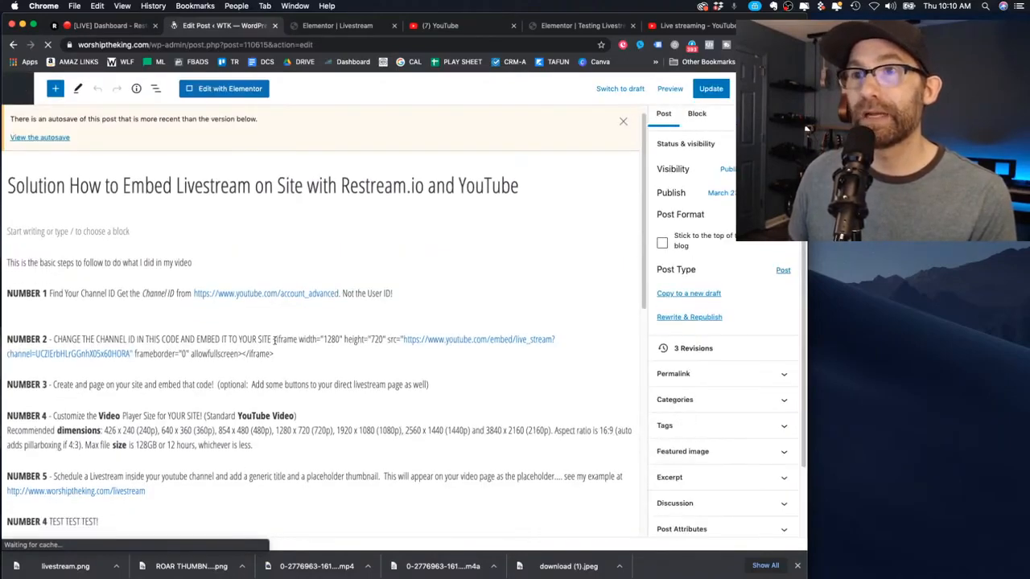
Split the iframe code onto its own paragraph and clear the embed URL's link address
left_click(276, 341)
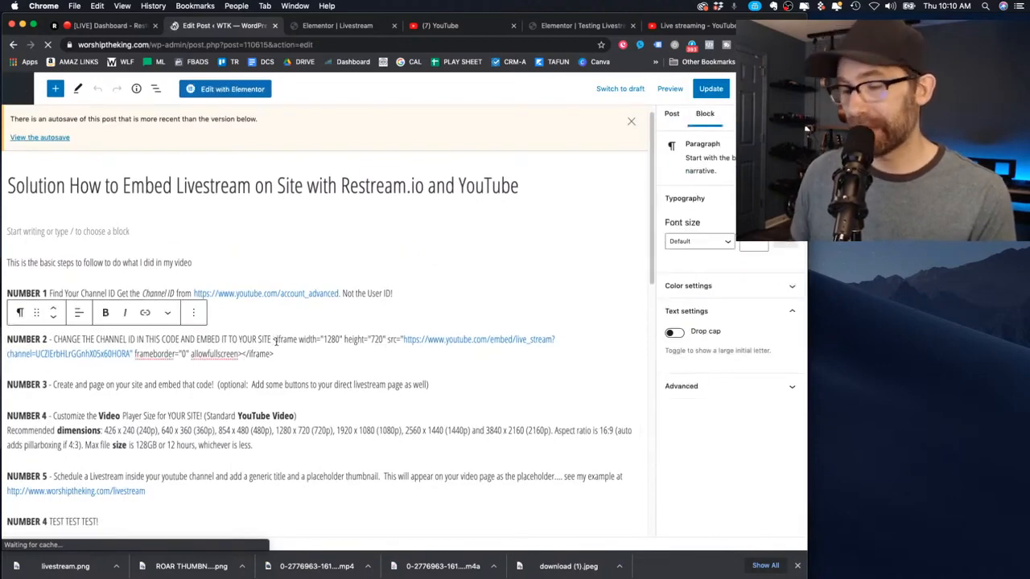
key("Return")
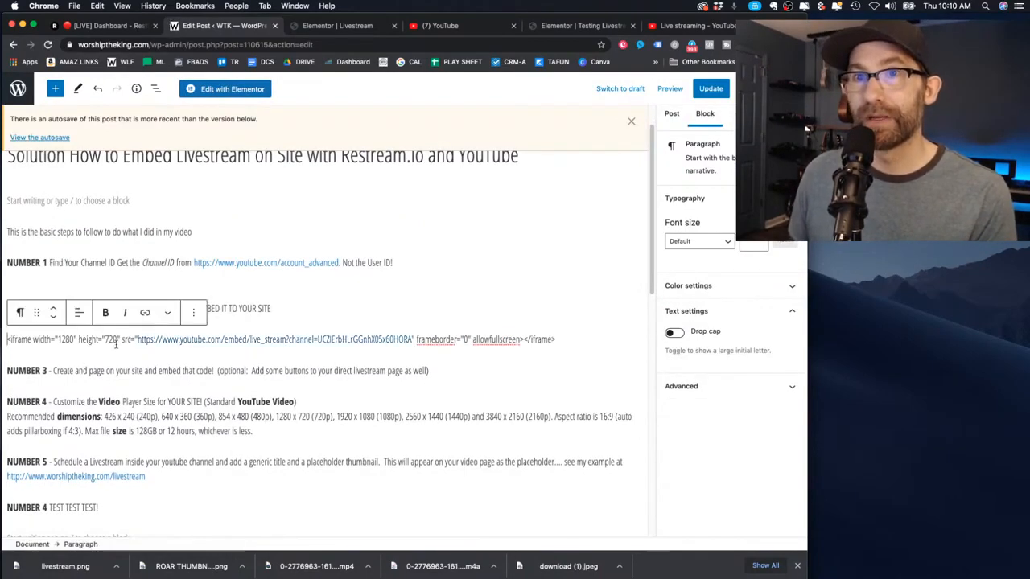
left_click(202, 341)
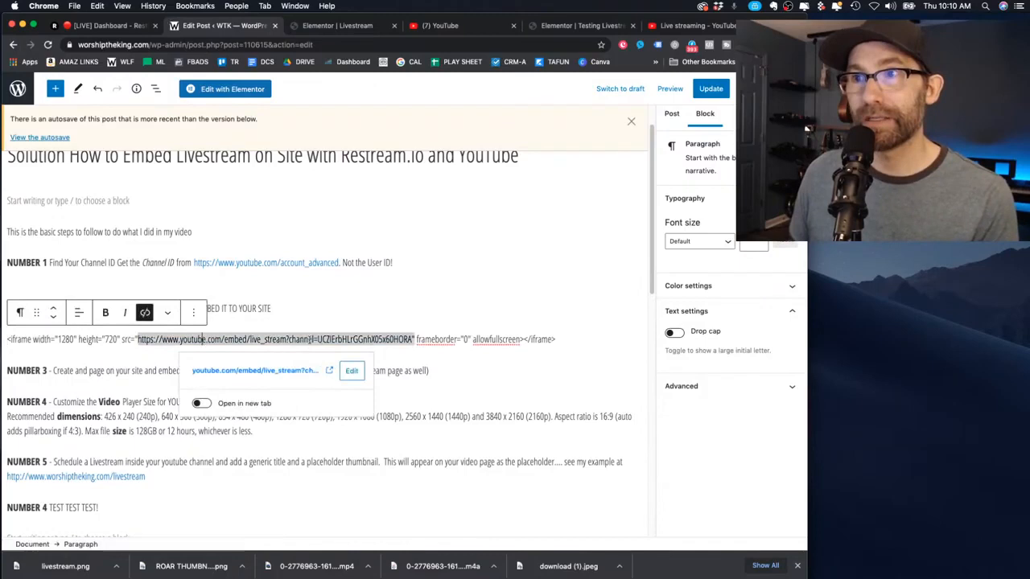
left_click(351, 371)
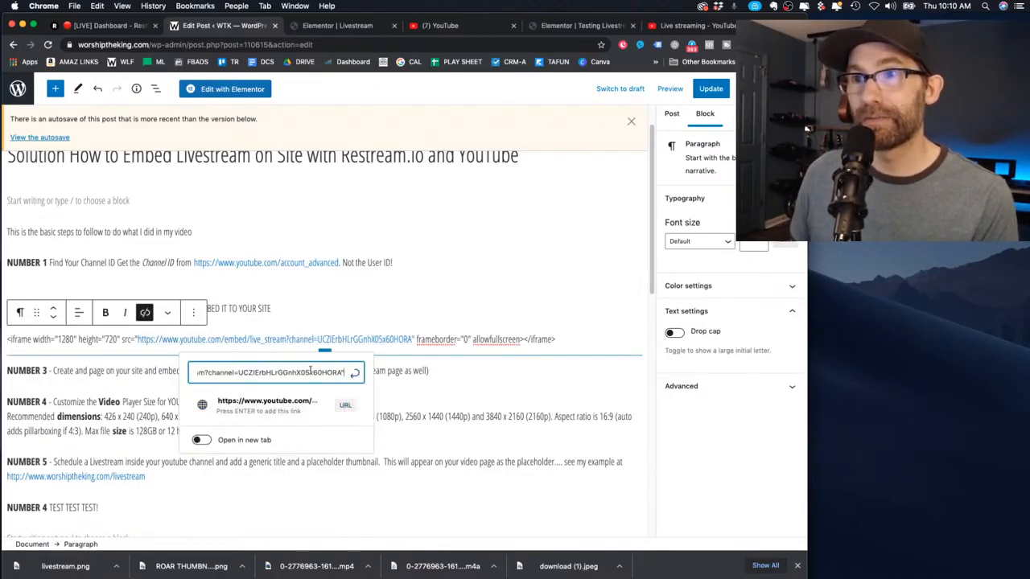
key("super+a")
key("BackSpace")
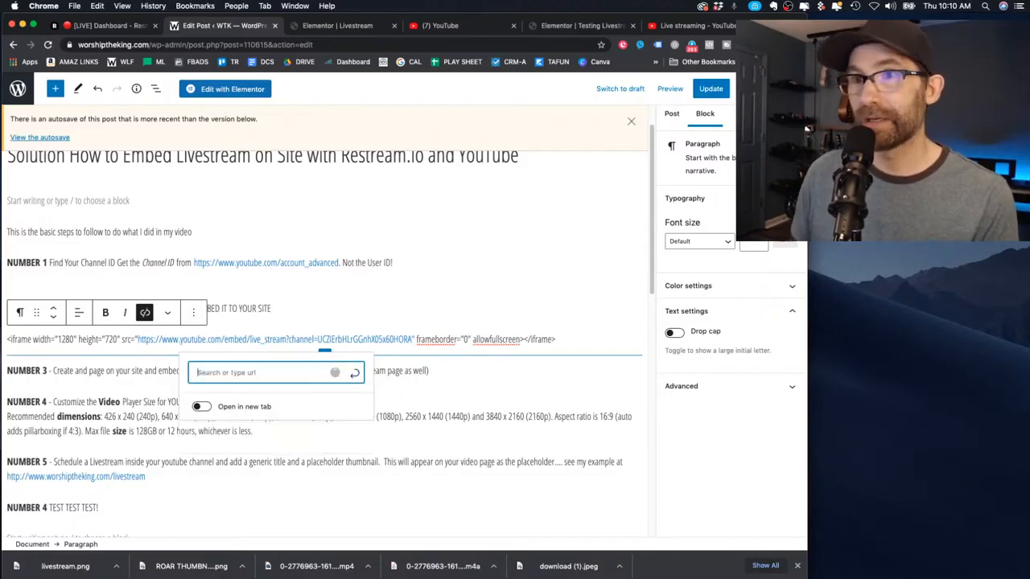
left_click(387, 337)
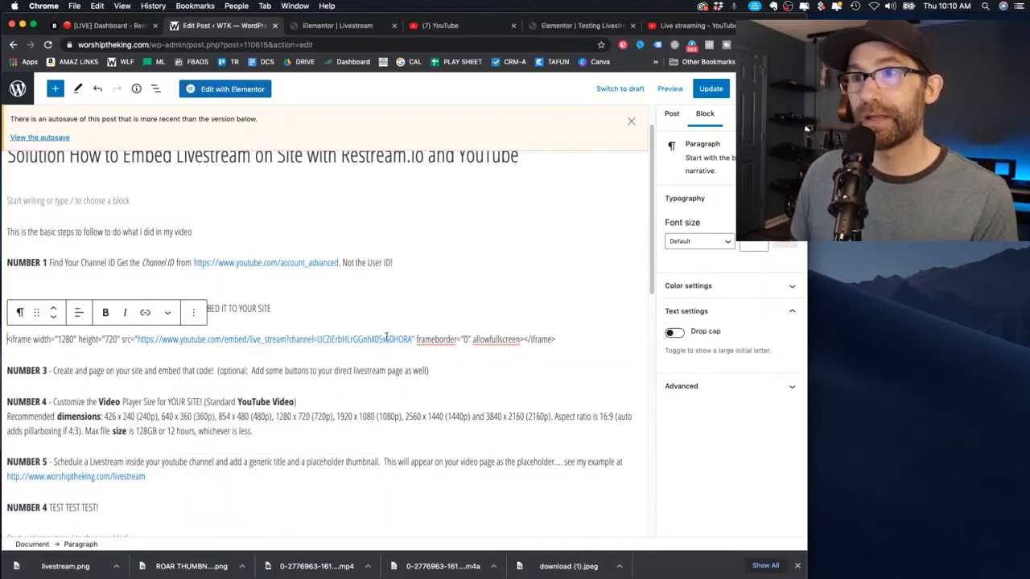
Select the channel ID inside the NUMBER 2 iframe embed code
right_click(370, 341)
left_click(352, 313)
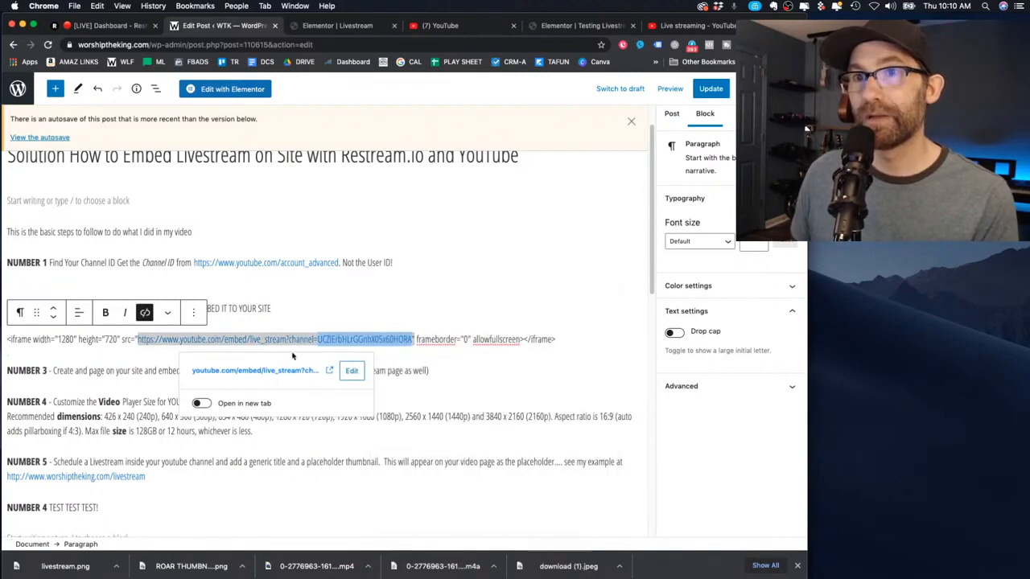
left_click(341, 349)
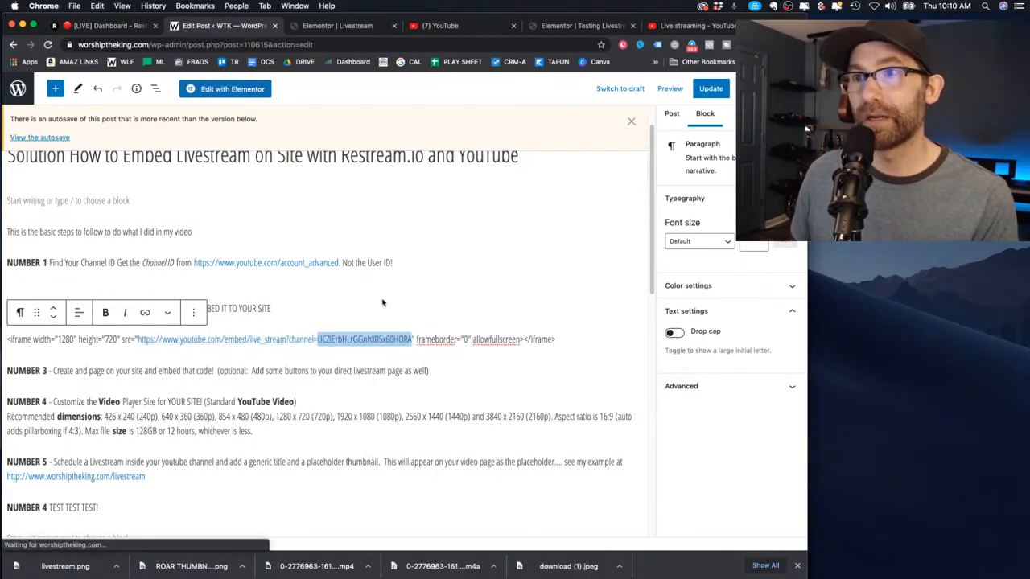
left_click(282, 339)
left_click(275, 352)
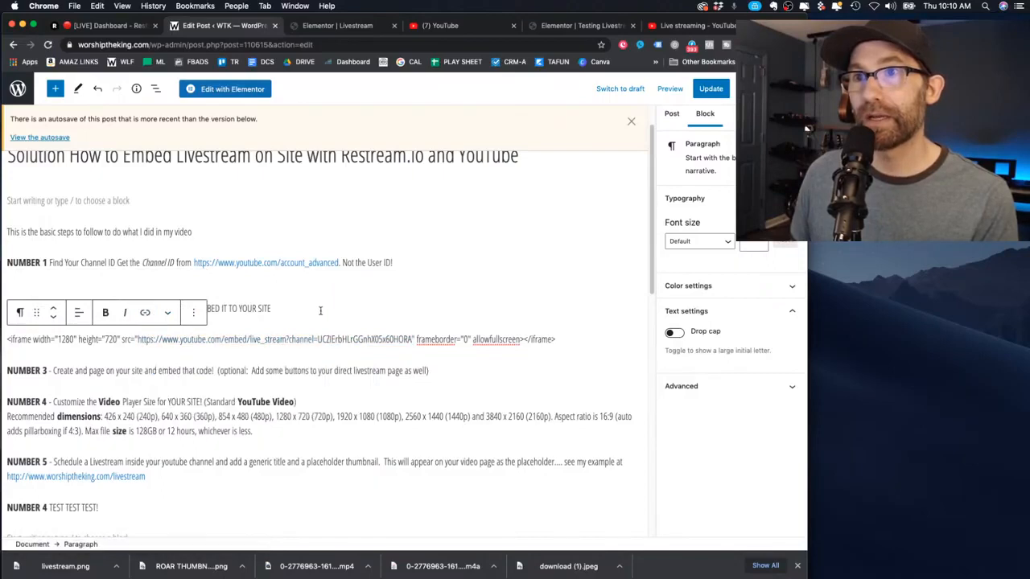
left_click(262, 340)
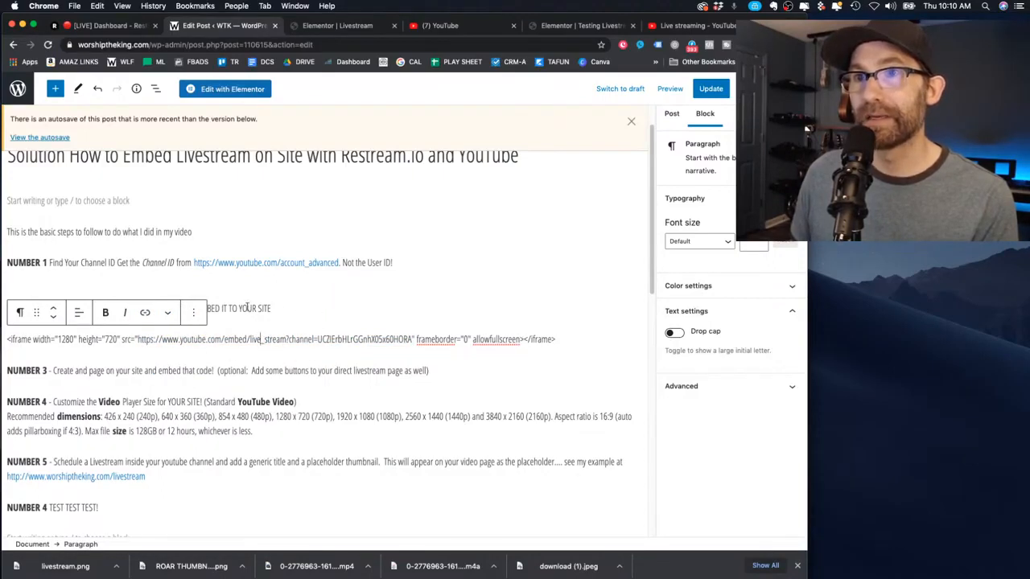
left_click(206, 302)
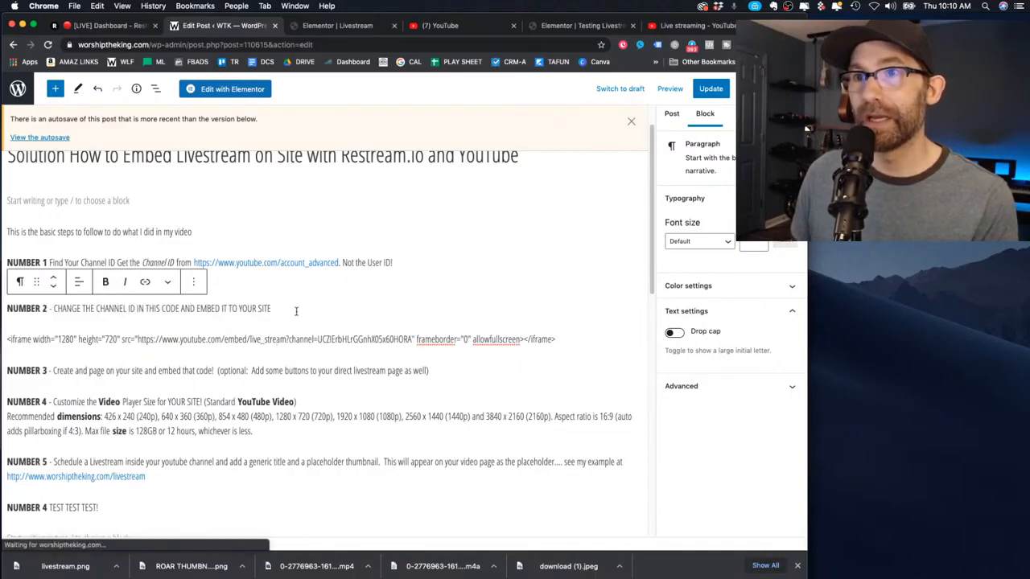
left_click_drag(558, 341, 284, 343)
left_click(284, 344)
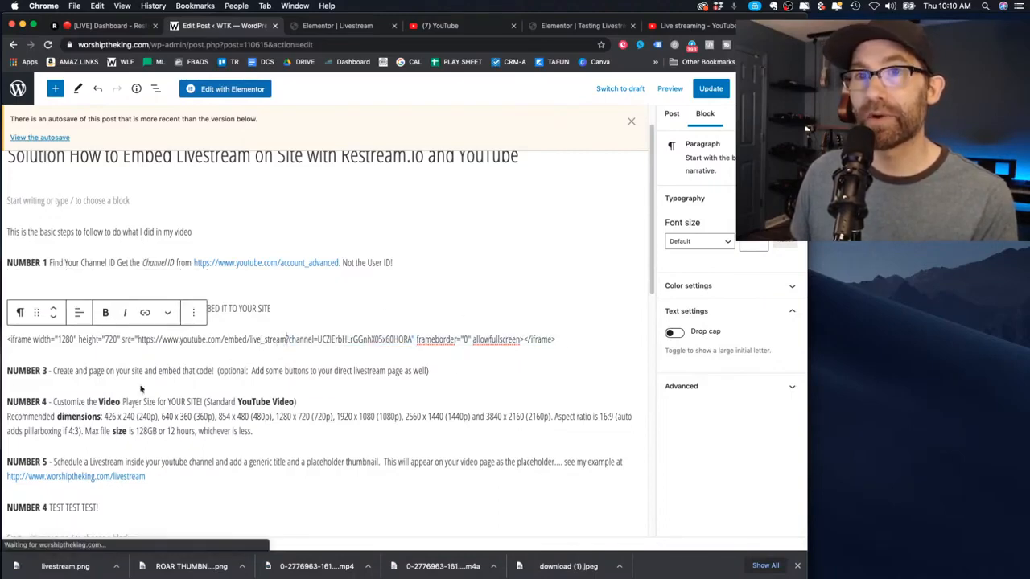
left_click(294, 298)
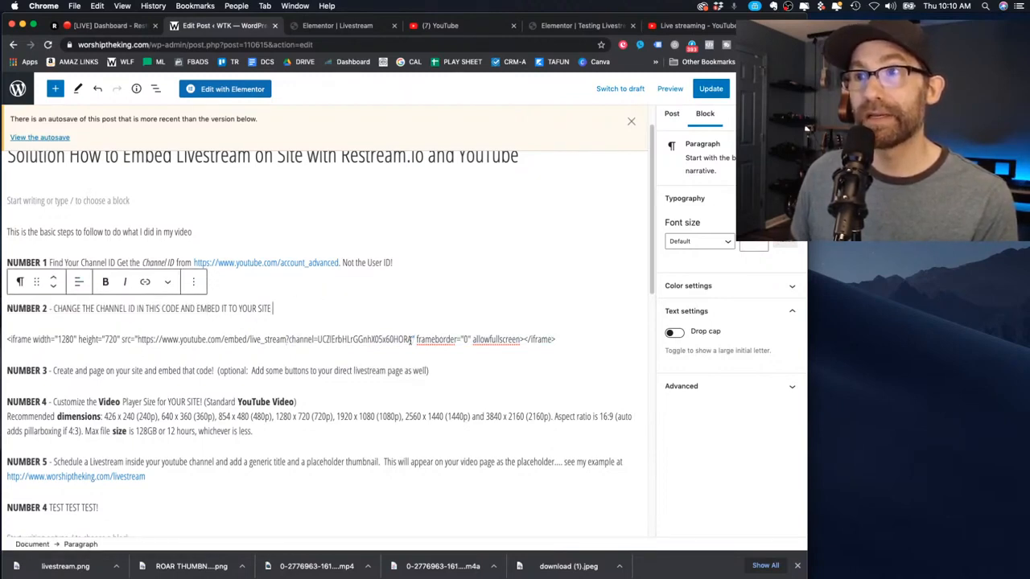
left_click_drag(411, 339, 317, 341)
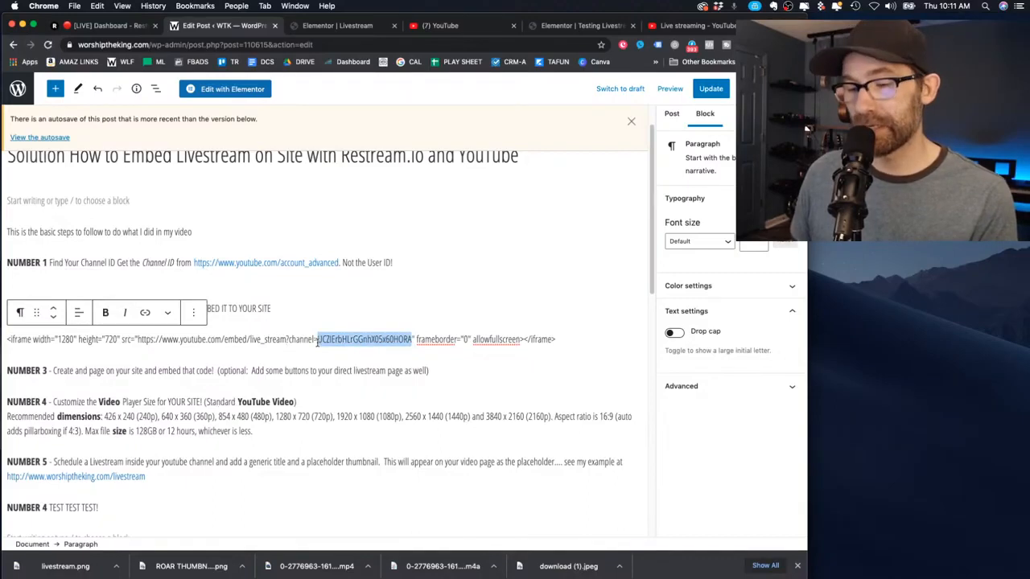
Bold the channel ID, add '(the bold part needs to be changed to your channel)' to NUMBER 2, and update
key("super+b")
left_click(359, 366)
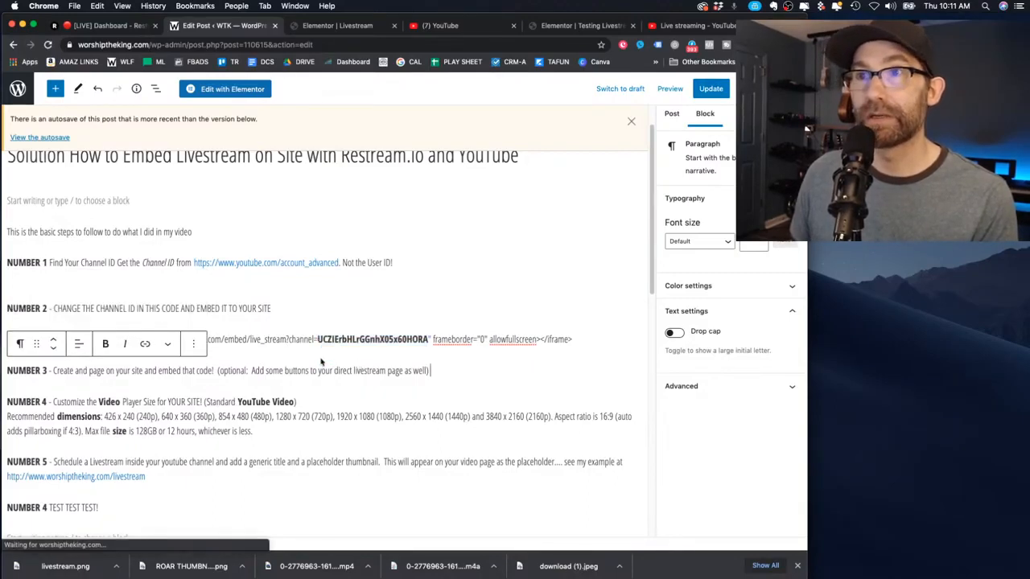
left_click(276, 308)
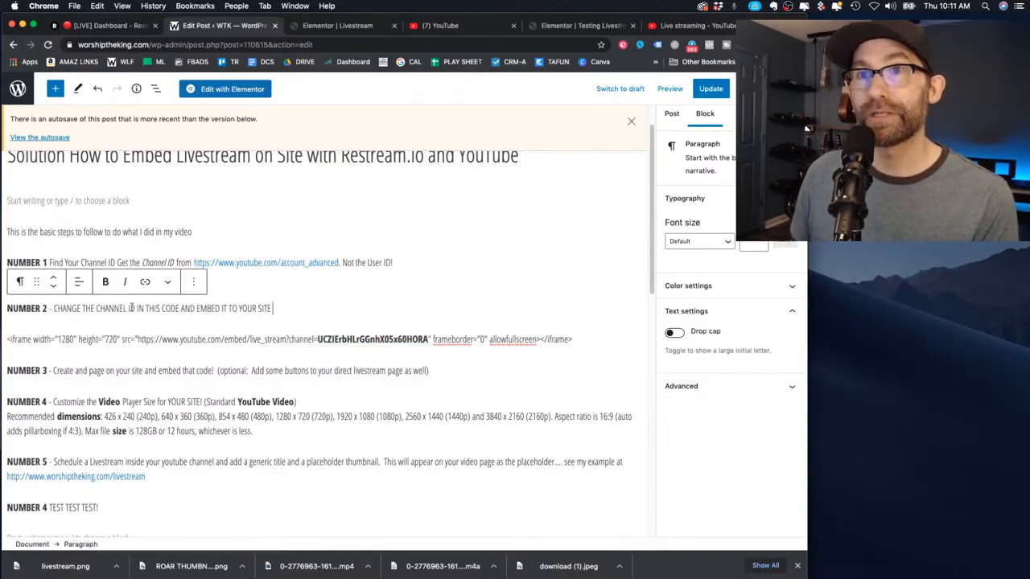
type("(the bold")
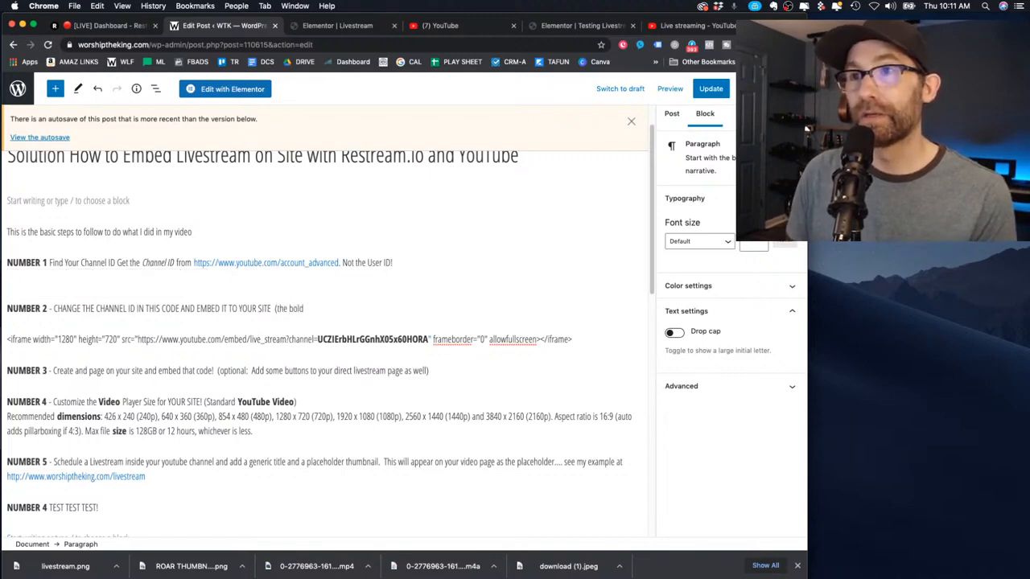
type(" part needs")
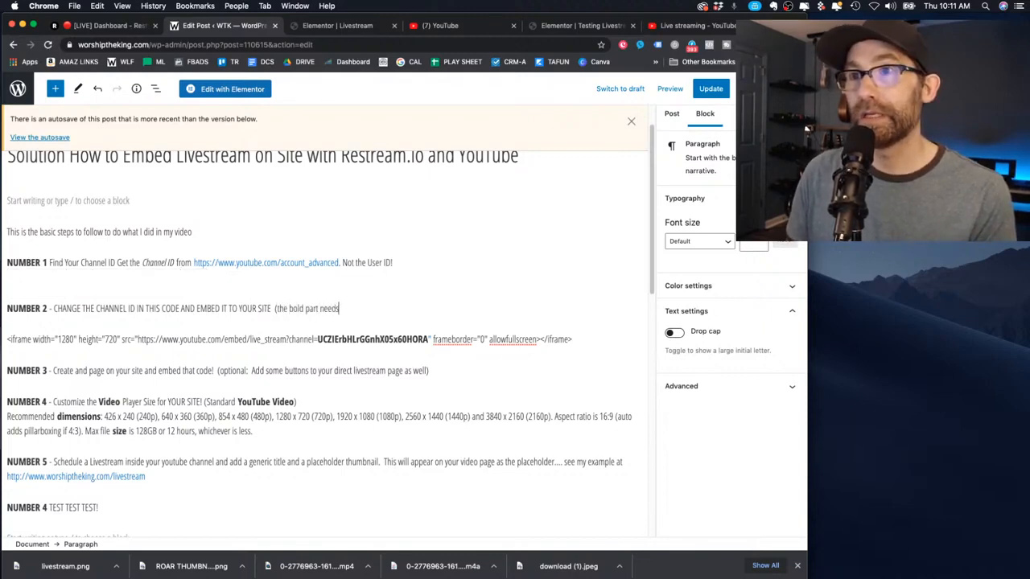
type(" to be changed t")
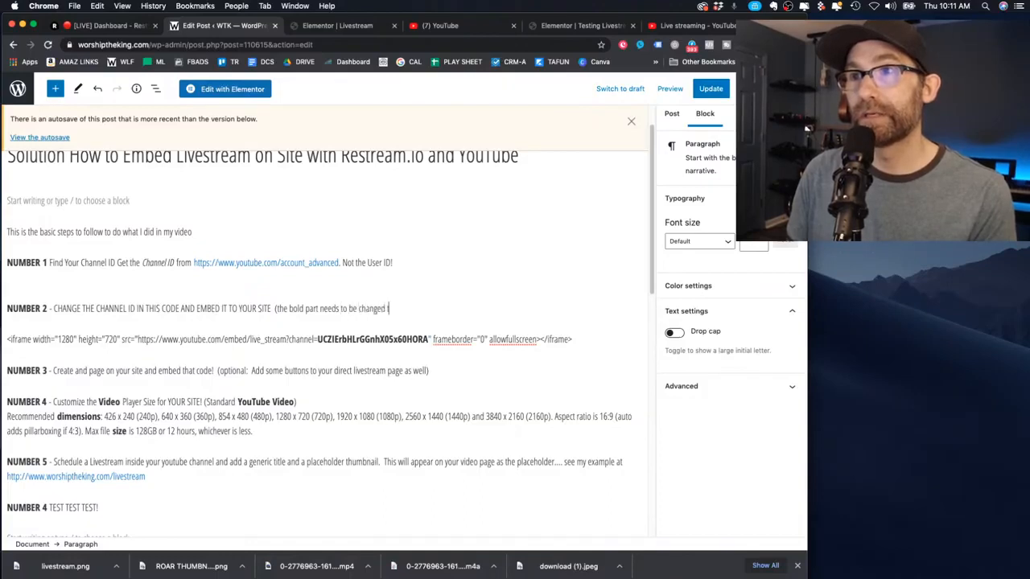
type("o your channel ID, NOT the user ID")
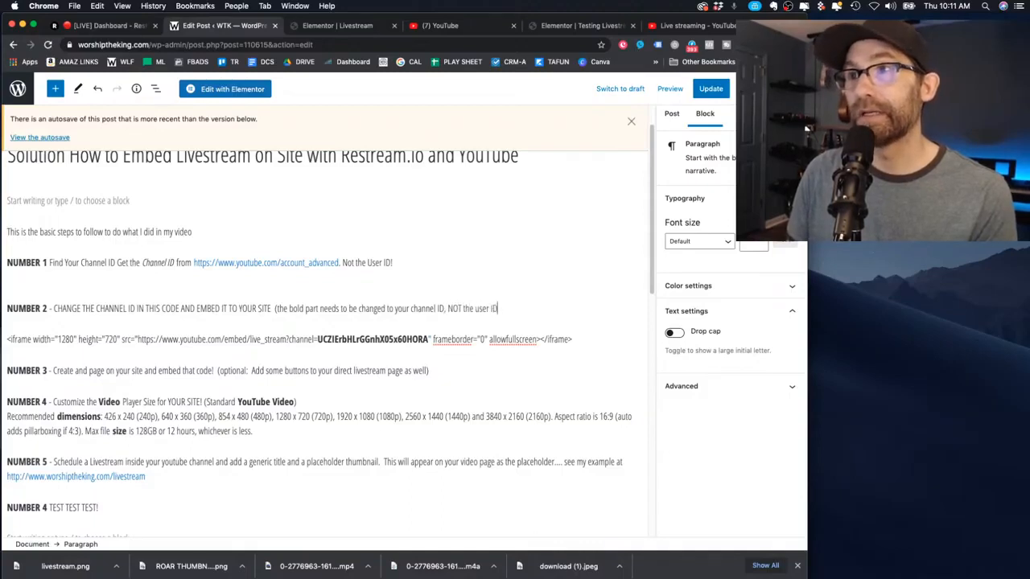
type(")")
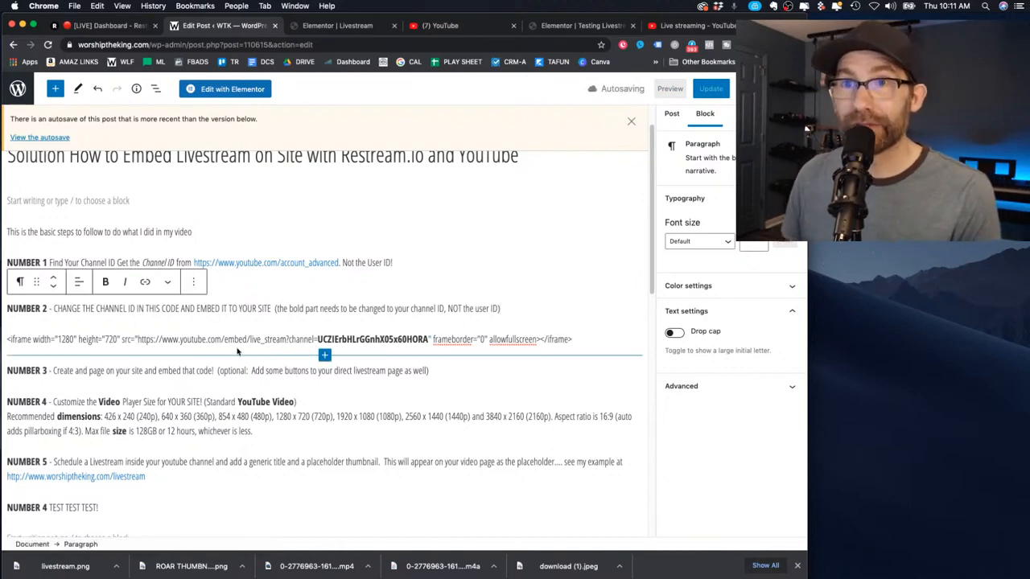
left_click(720, 93)
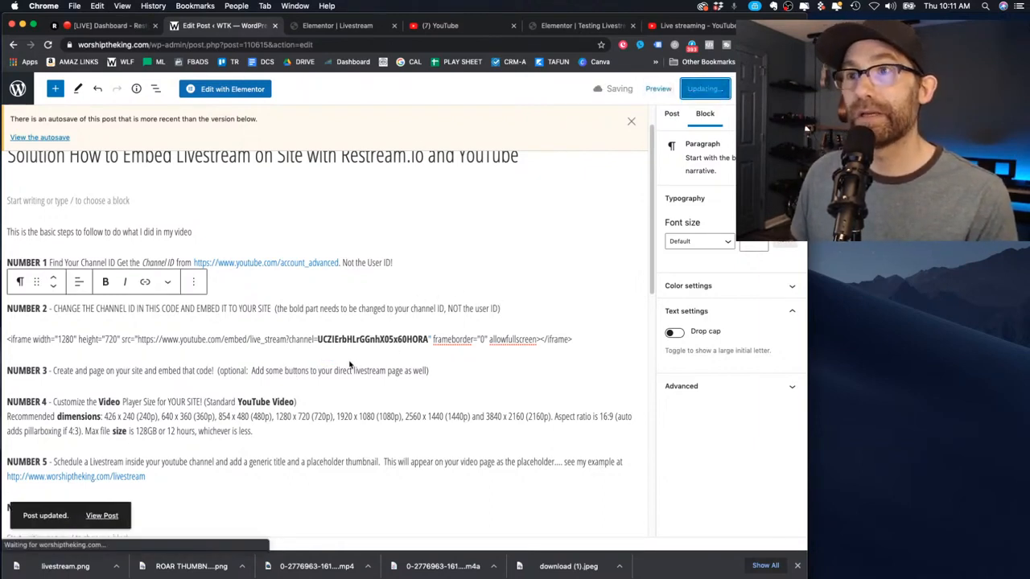
scroll(350, 365, "down", 2)
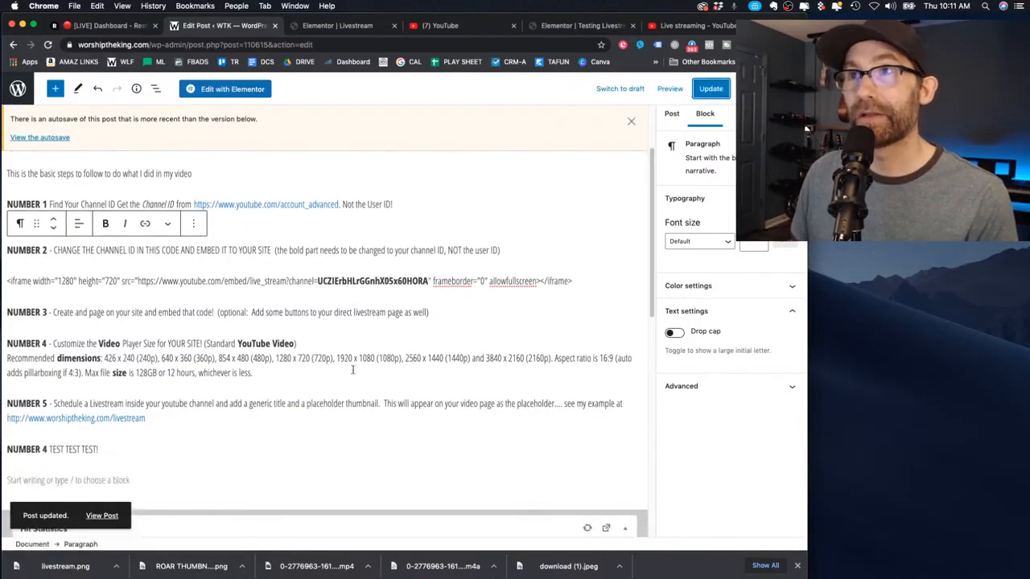
Update the Elementor Testing Livestream page from its Save Options menu
left_click(338, 26)
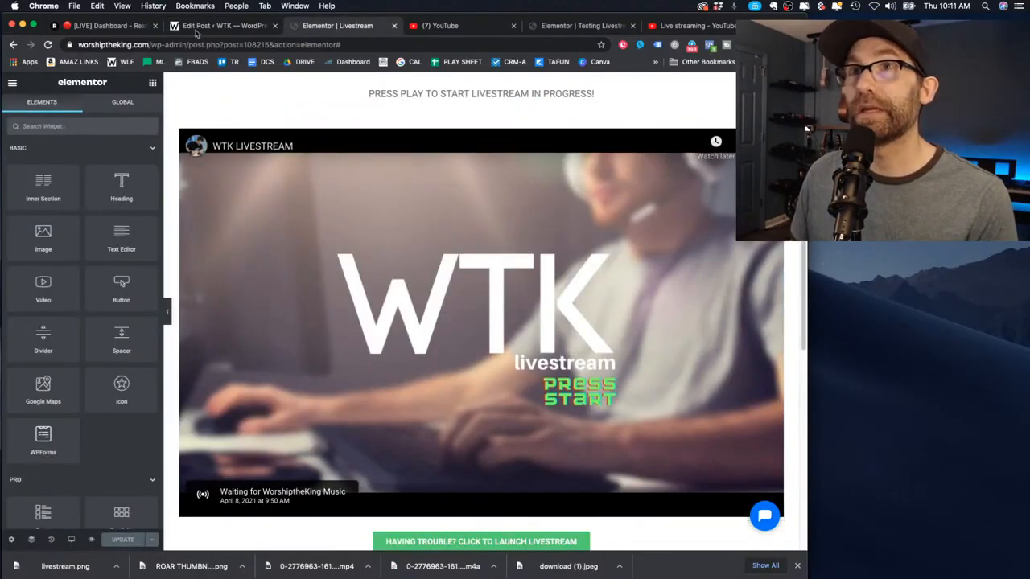
left_click(583, 26)
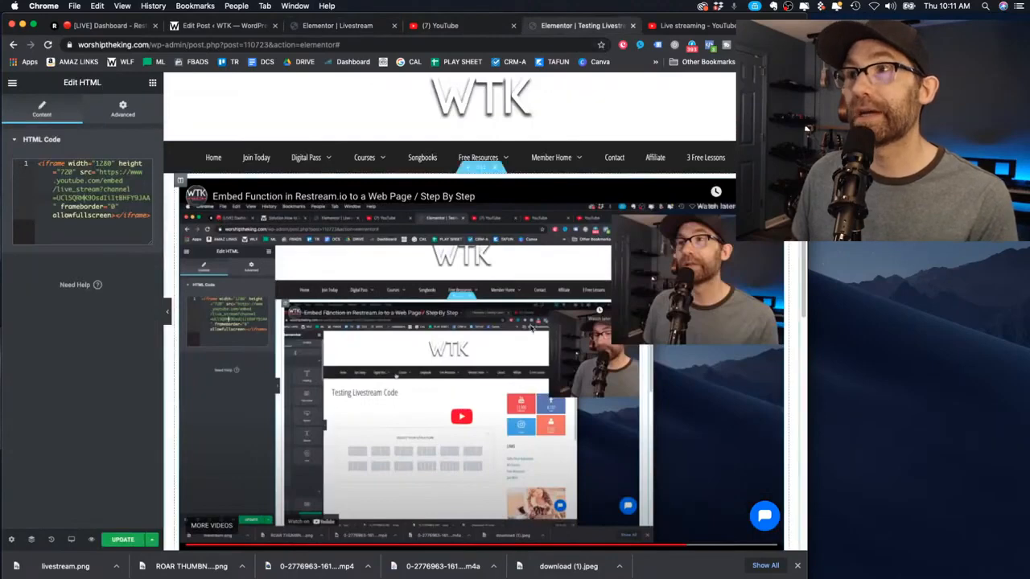
scroll(545, 361, "down", 2)
scroll(260, 458, "up", 3)
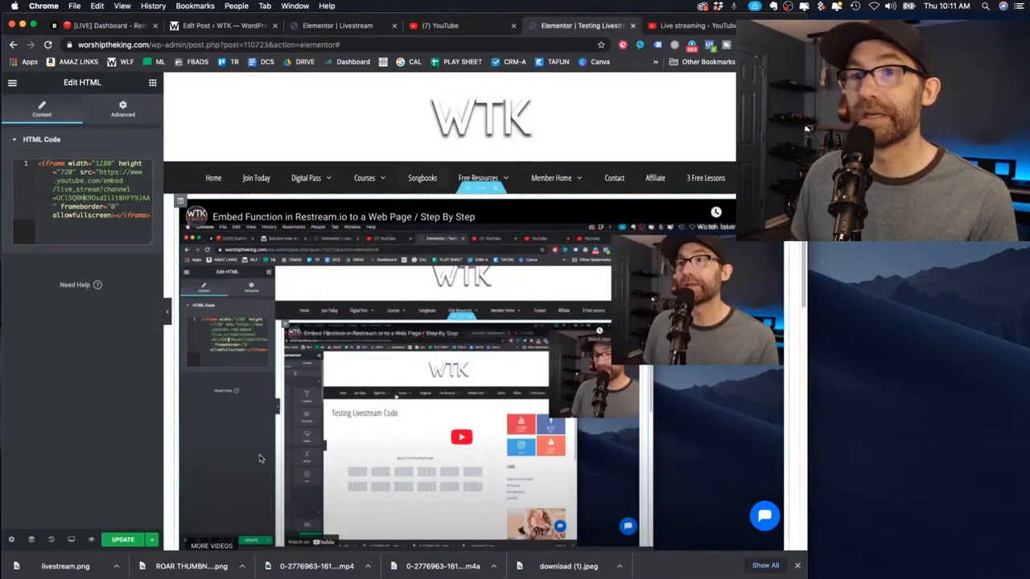
left_click(152, 539)
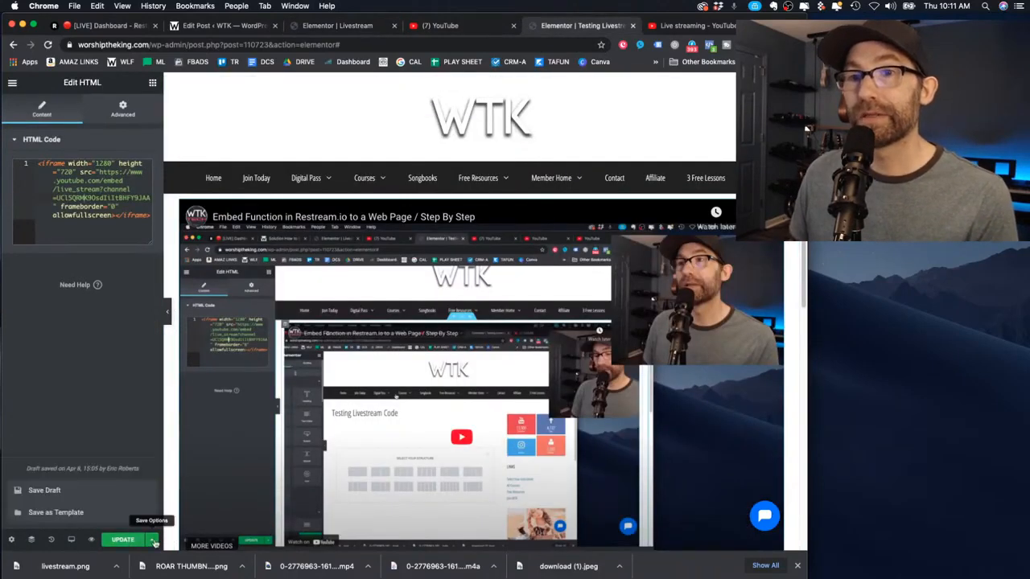
left_click(122, 539)
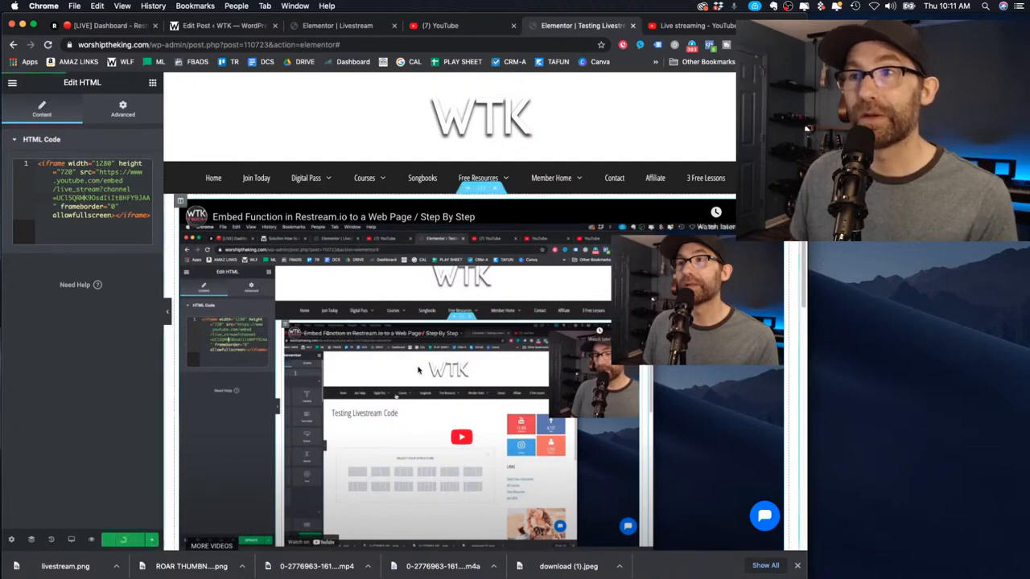